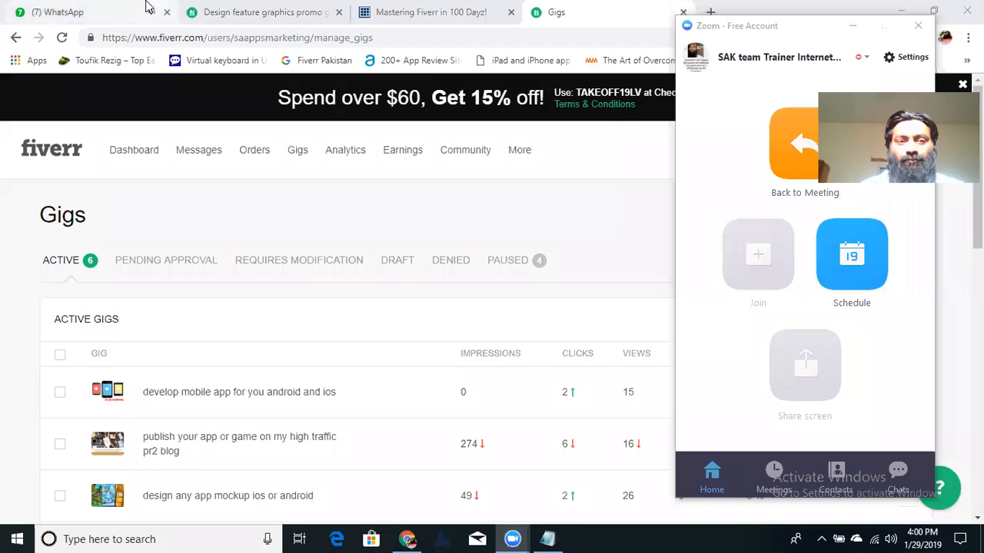
- Close the WhatsApp page and try to create a new gig from the Fiverr Gigs page
{"action": "left_click", "coordinate": [166, 12]}
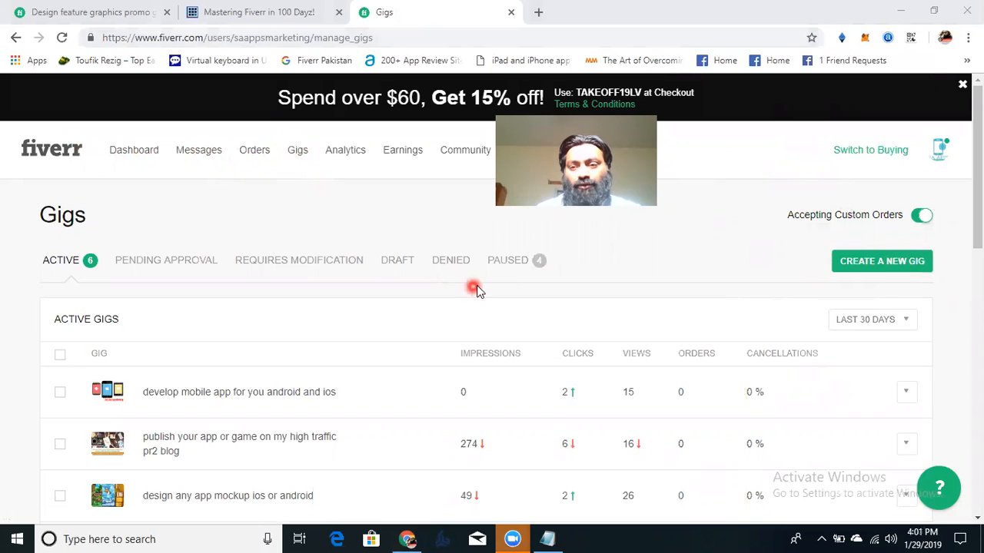
{"action": "left_click", "coordinate": [907, 269]}
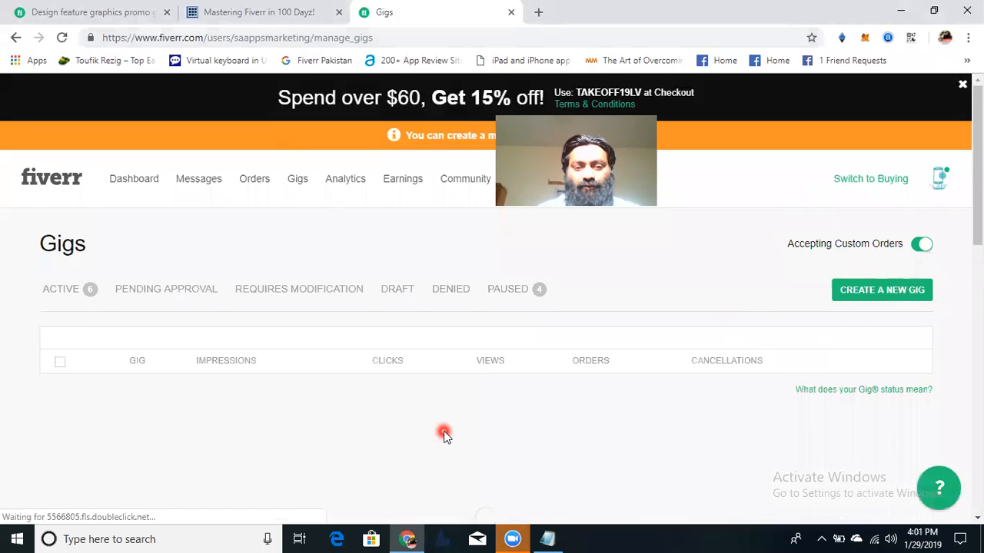
- Examine the list of active gigs with their impressions, clicks and views
{"action": "scroll", "coordinate": [596, 188], "scroll_direction": "down", "scroll_amount": 2}
{"action": "scroll", "coordinate": [492, 299], "scroll_direction": "down", "scroll_amount": 2}
{"action": "scroll", "coordinate": [492, 300], "scroll_direction": "up", "scroll_amount": 3}
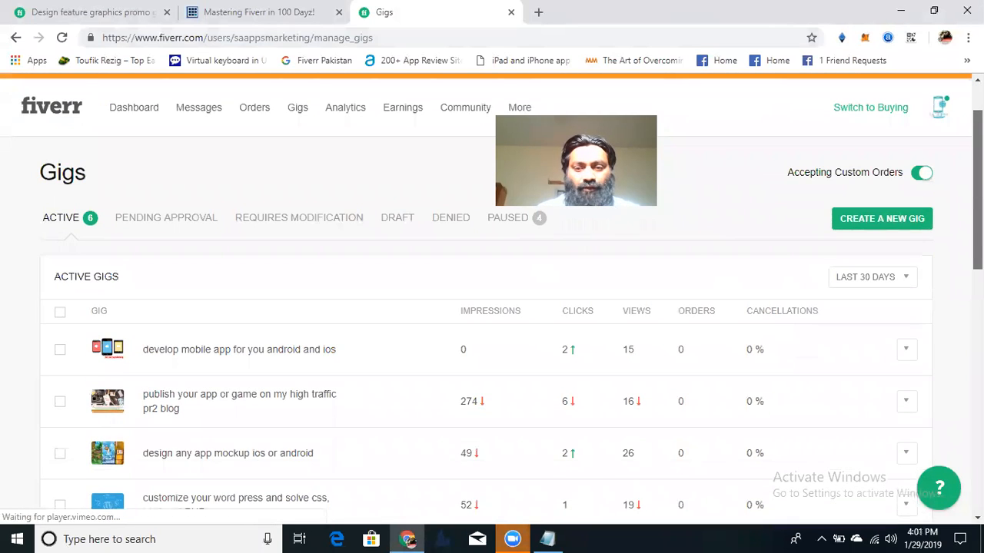
{"action": "scroll", "coordinate": [491, 307], "scroll_direction": "down", "scroll_amount": 1}
{"action": "scroll", "coordinate": [492, 299], "scroll_direction": "down", "scroll_amount": 1}
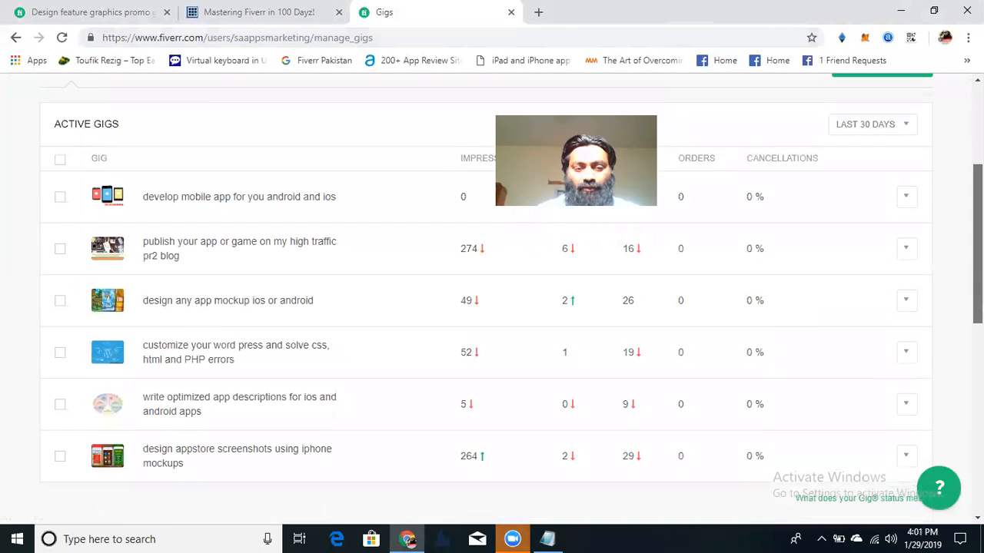
{"action": "scroll", "coordinate": [492, 299], "scroll_direction": "up", "scroll_amount": 1}
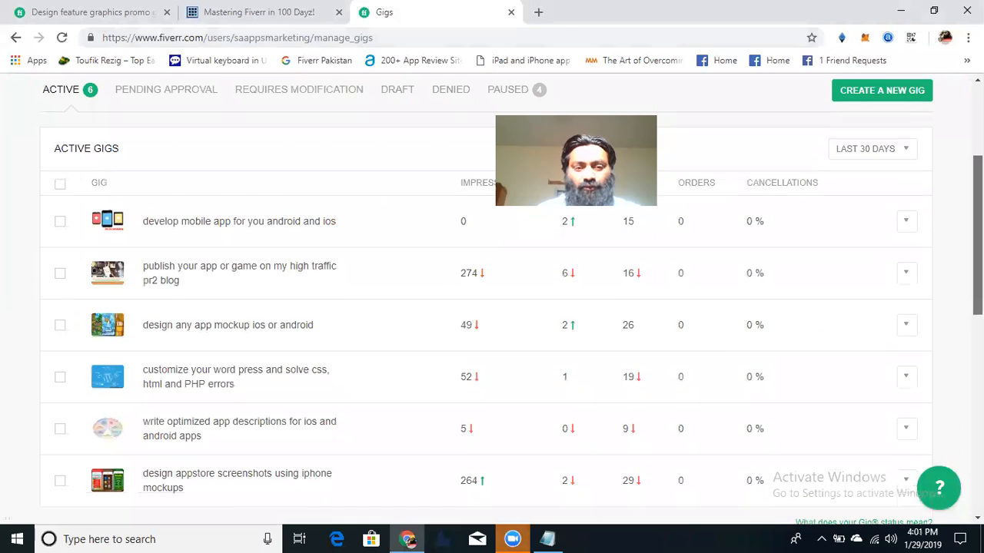
{"action": "scroll", "coordinate": [551, 399], "scroll_direction": "down", "scroll_amount": 1}
{"action": "left_click_drag", "start_coordinate": [978, 269], "coordinate": [978, 192]}
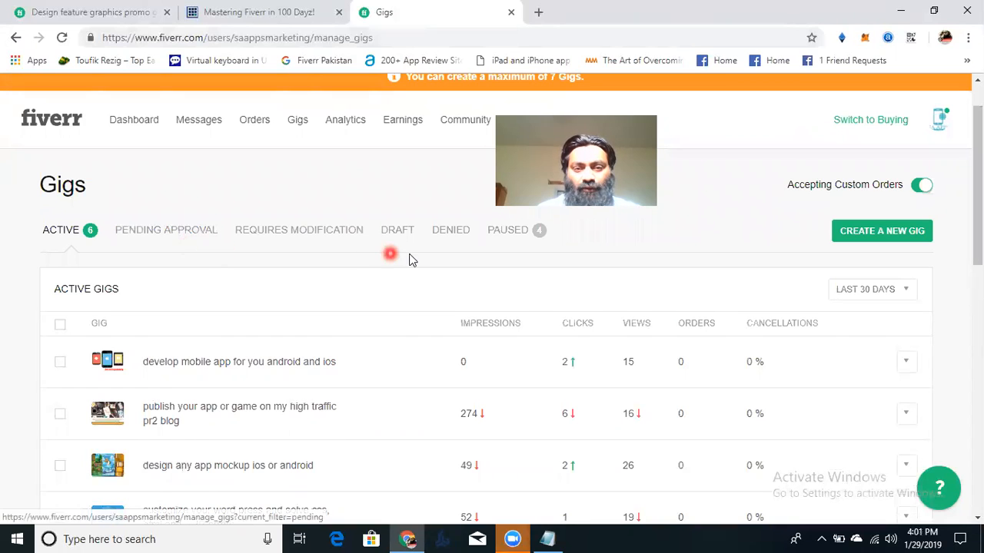
- Delete the paused gig "convert your website into an android app" and confirm the deletion
{"action": "left_click", "coordinate": [508, 237]}
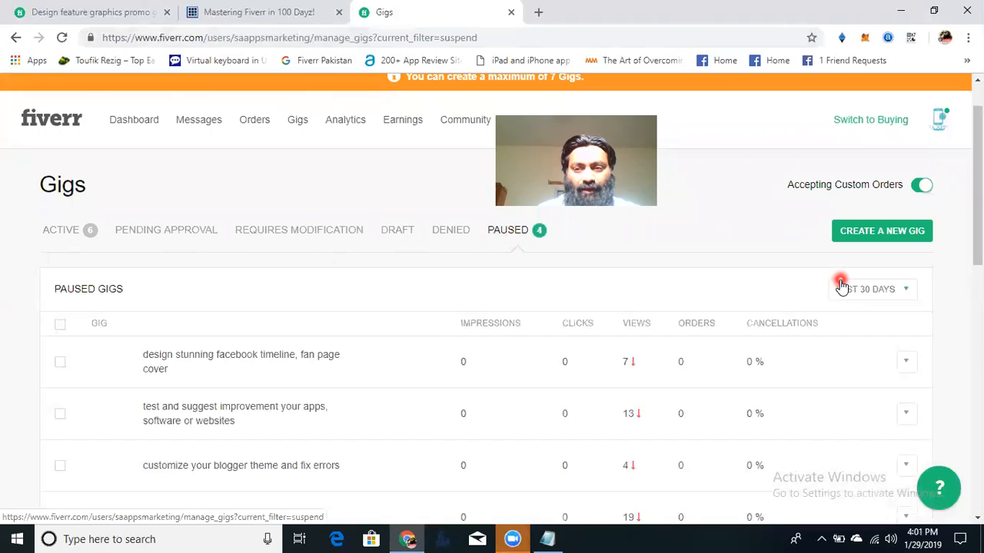
{"action": "left_click_drag", "start_coordinate": [977, 223], "coordinate": [977, 251]}
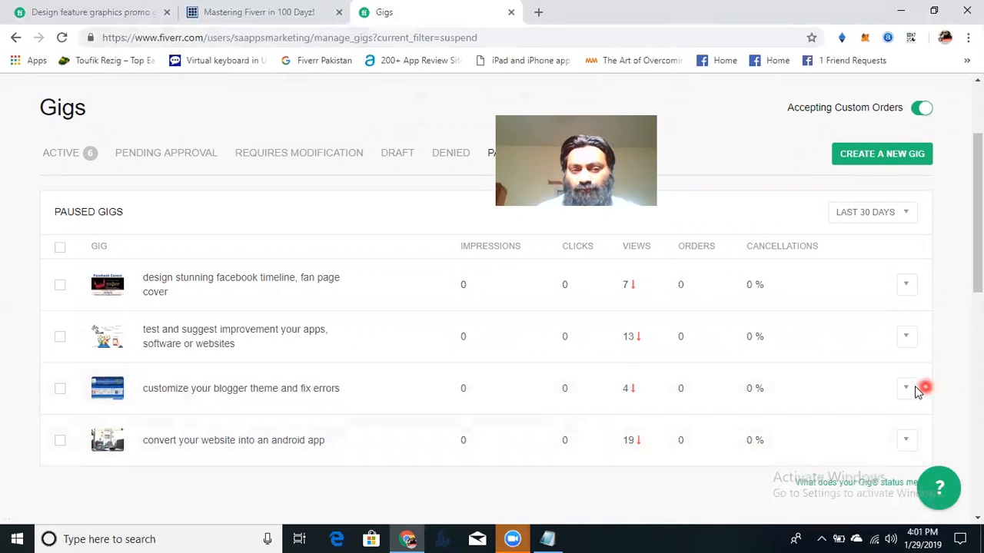
{"action": "left_click", "coordinate": [60, 441]}
{"action": "left_click", "coordinate": [904, 439]}
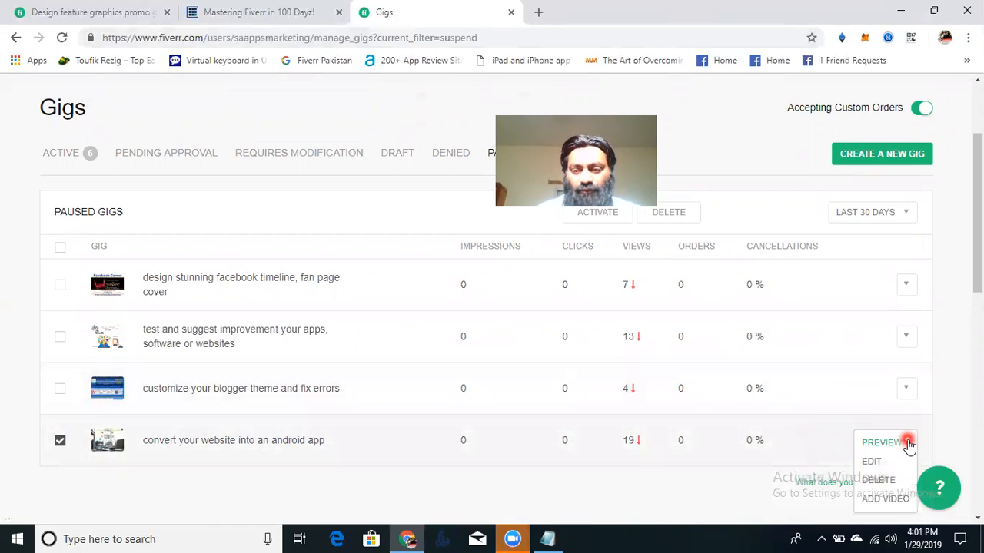
{"action": "left_click", "coordinate": [883, 481]}
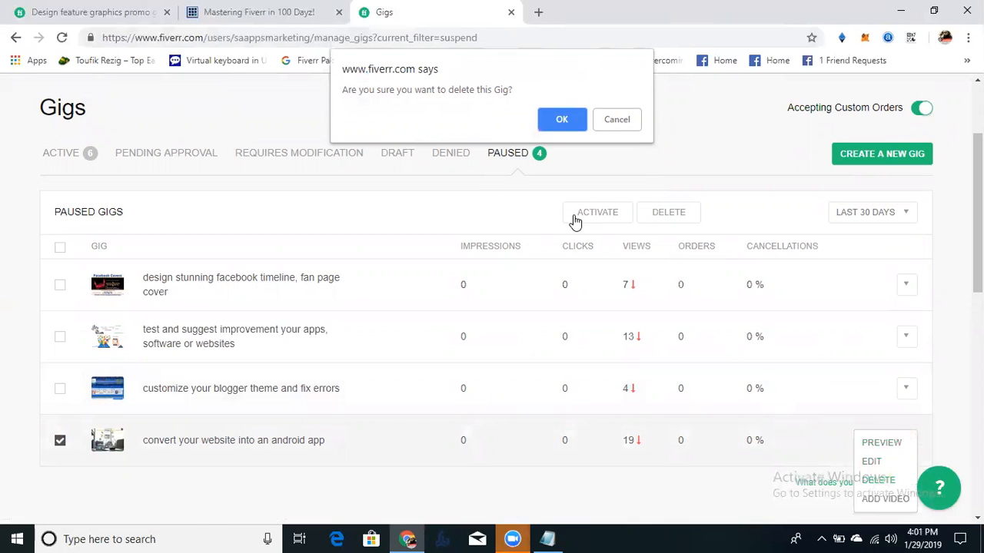
{"action": "left_click", "coordinate": [543, 127]}
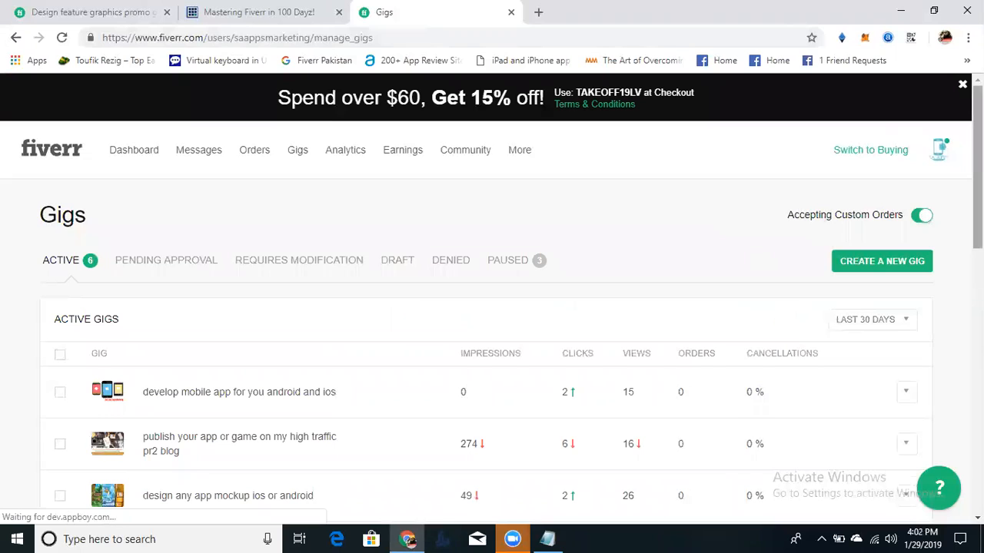
- Try again to create a new gig, and review the active gigs
{"action": "left_click", "coordinate": [876, 274]}
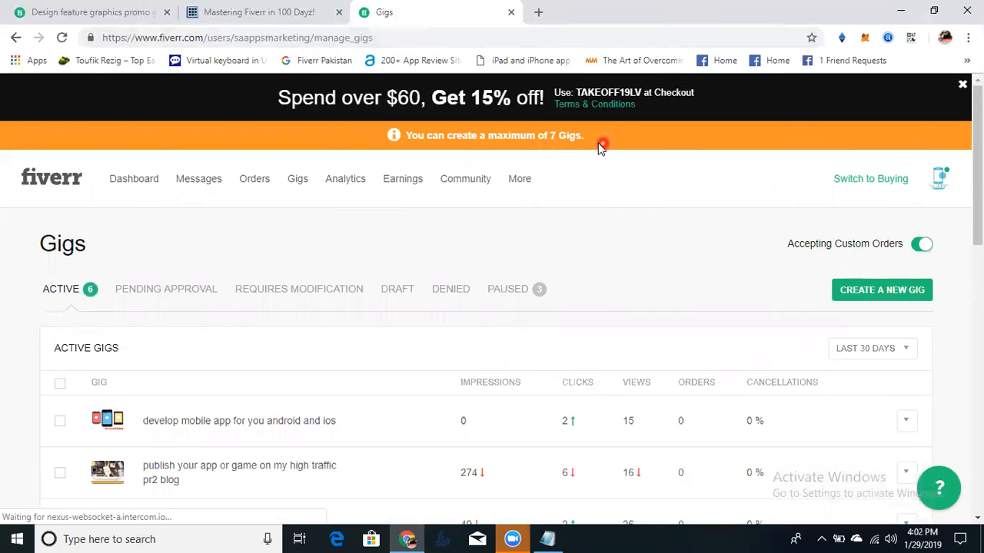
{"action": "scroll", "coordinate": [590, 302], "scroll_direction": "down", "scroll_amount": 3}
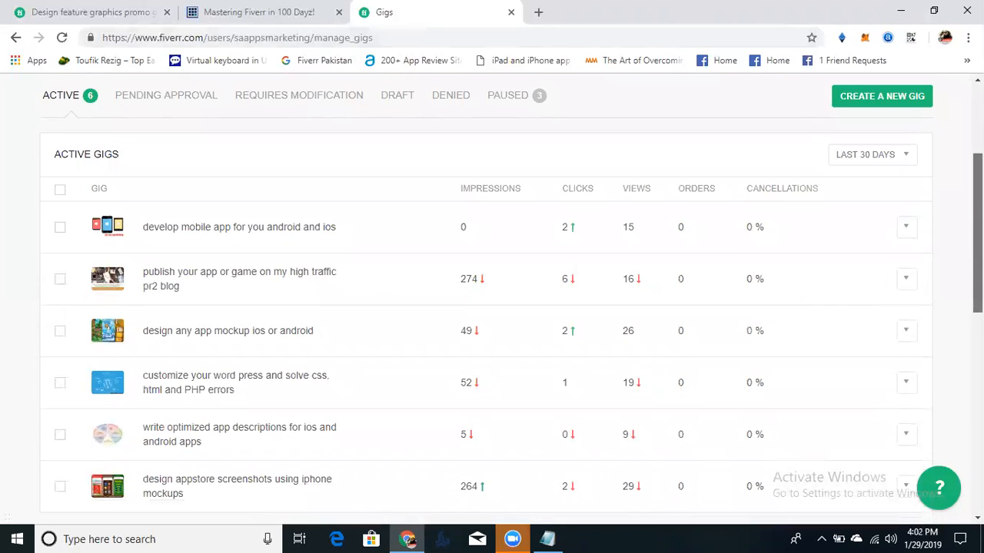
{"action": "scroll", "coordinate": [492, 300], "scroll_direction": "down", "scroll_amount": 2}
{"action": "scroll", "coordinate": [492, 300], "scroll_direction": "up", "scroll_amount": 1}
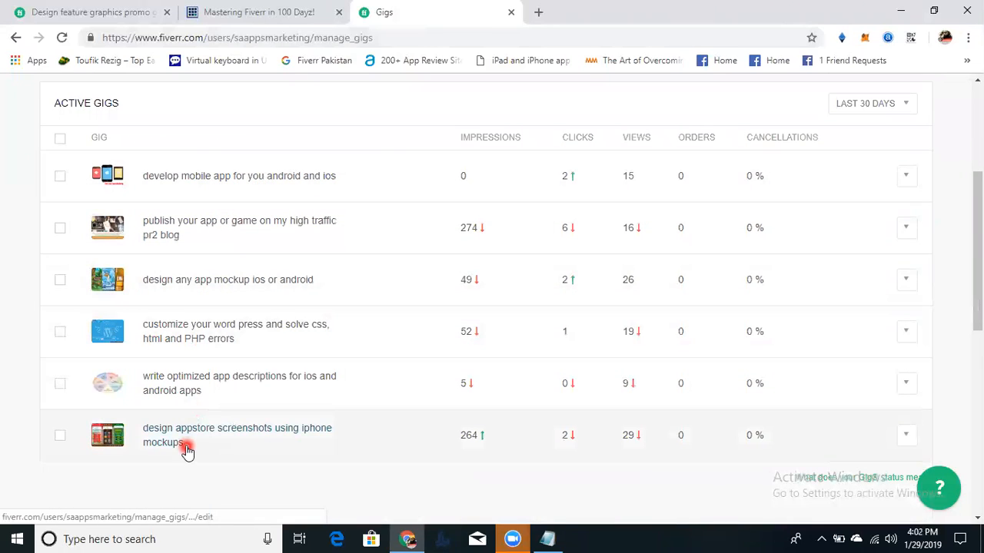
{"action": "scroll", "coordinate": [895, 161], "scroll_direction": "up", "scroll_amount": 3}
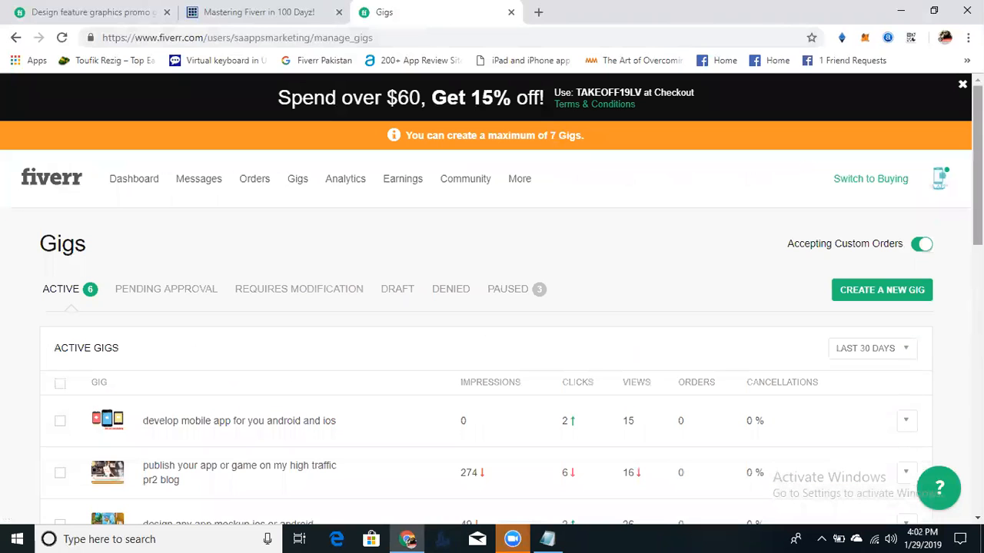
- Select all remaining paused gigs and delete them together, confirming the deletion
{"action": "left_click", "coordinate": [510, 302]}
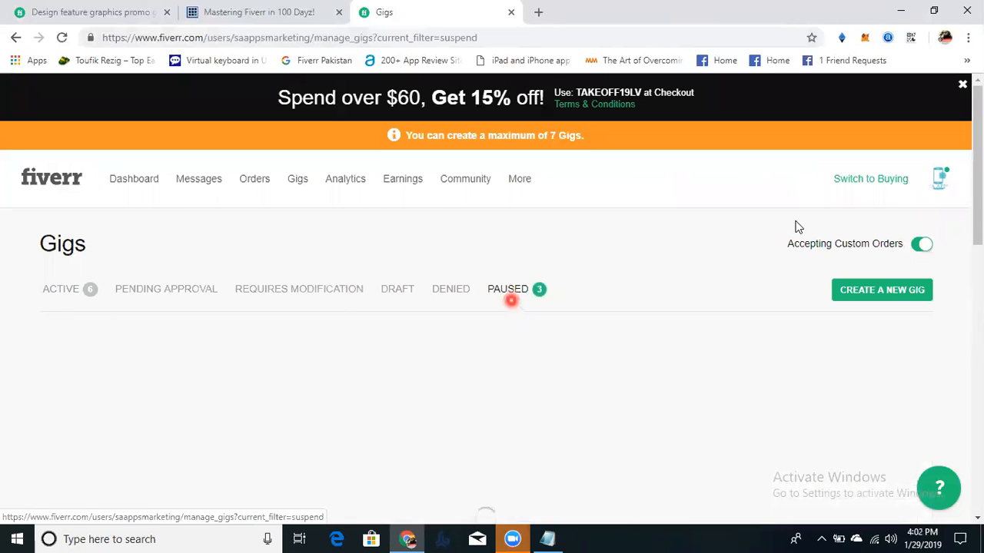
{"action": "scroll", "coordinate": [797, 227], "scroll_direction": "down", "scroll_amount": 3}
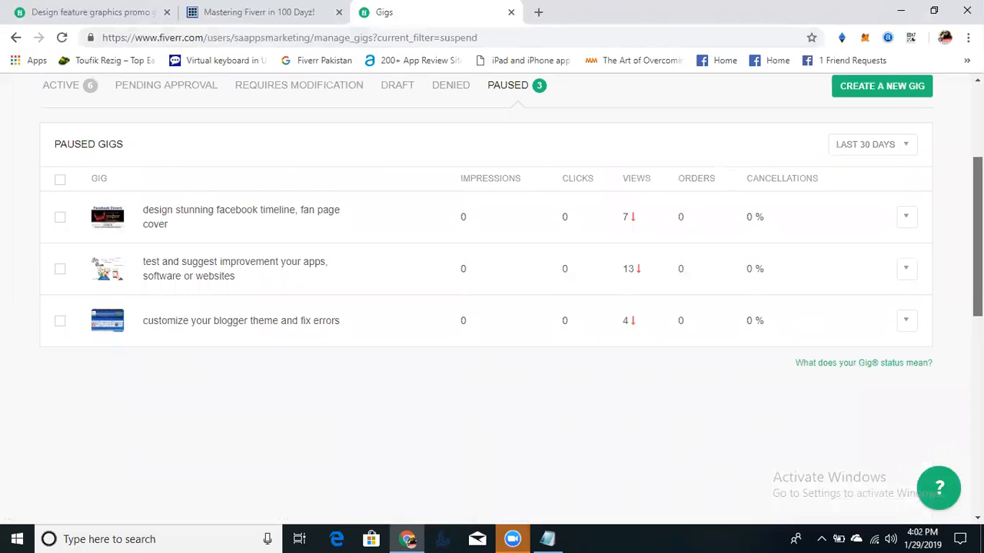
{"action": "left_click", "coordinate": [59, 181]}
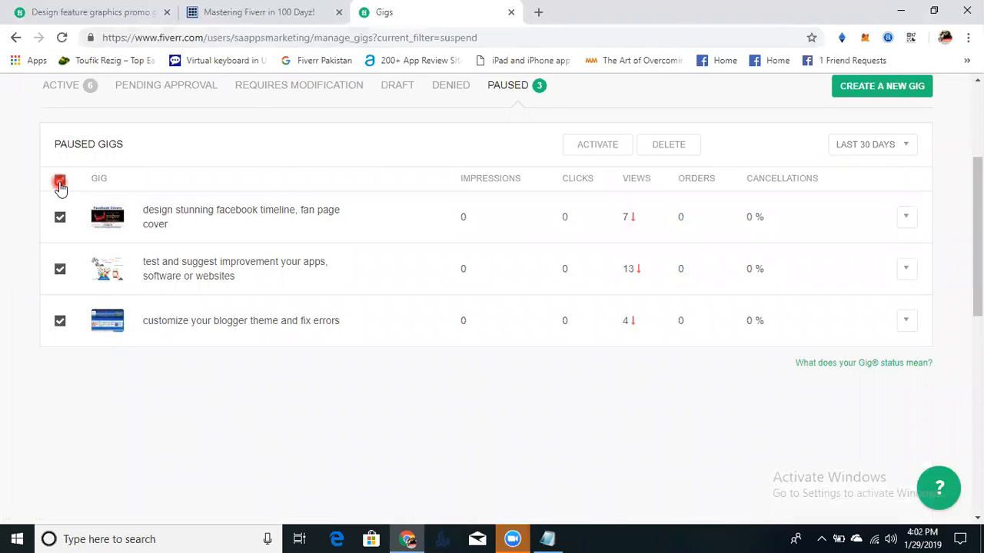
{"action": "left_click", "coordinate": [681, 149]}
{"action": "left_click", "coordinate": [571, 119]}
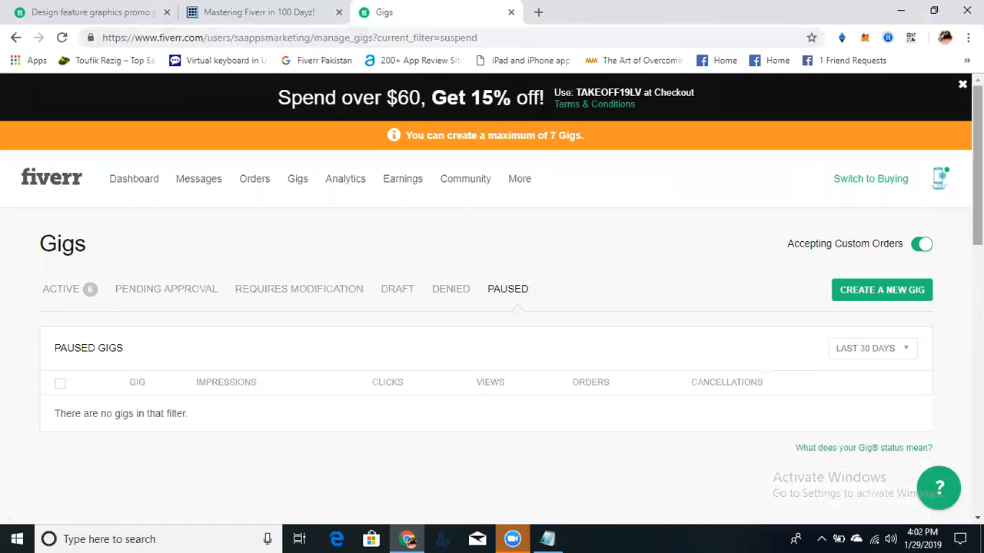
- Start creating a new gig and place the cursor in its gig title
{"action": "left_click", "coordinate": [896, 303]}
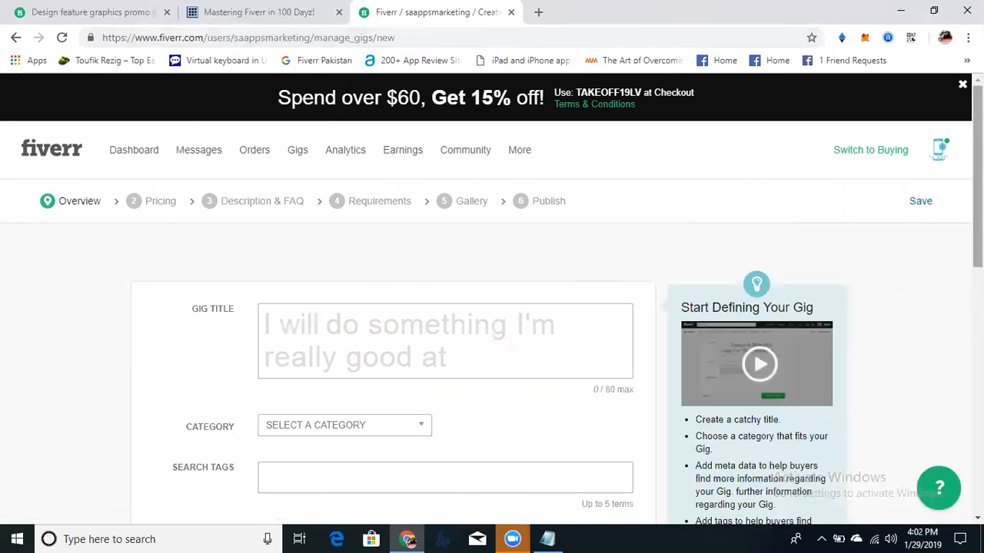
{"action": "scroll", "coordinate": [492, 300], "scroll_direction": "down", "scroll_amount": 1}
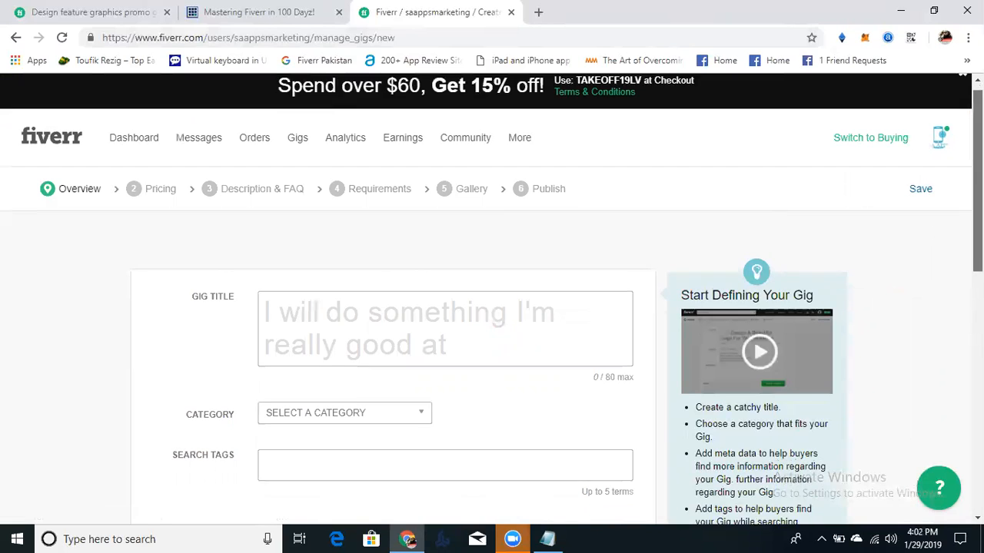
{"action": "left_click", "coordinate": [358, 251]}
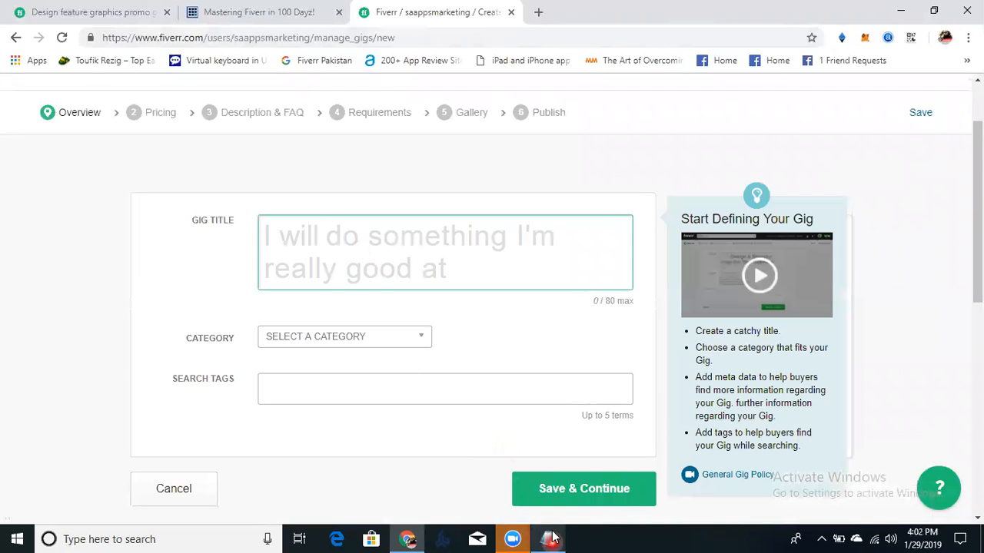
- Copy "Design App Icon and Feature Graphics" from the newgig file in Notepad and paste it as the gig title in Fiverr
{"action": "mouse_move", "coordinate": [551, 537]}
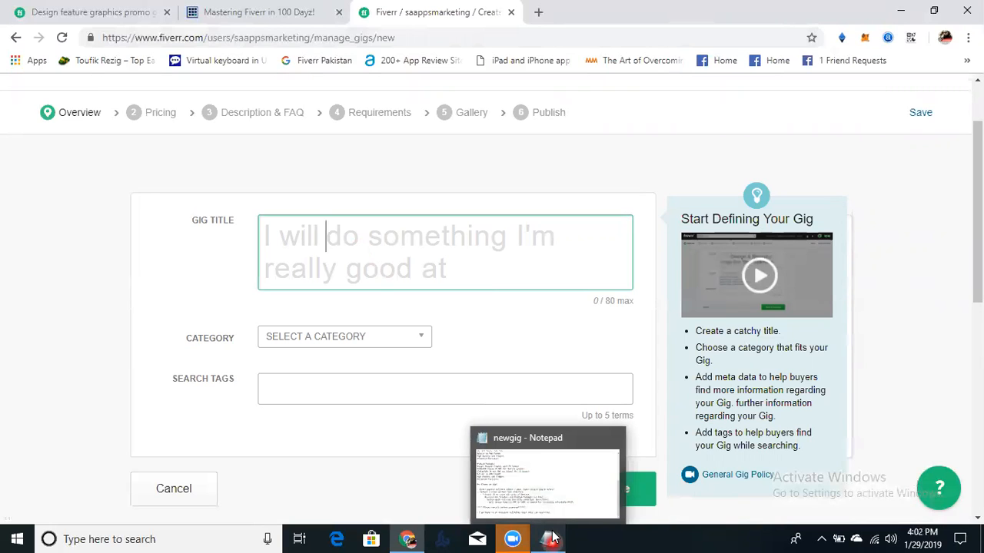
{"action": "left_click", "coordinate": [552, 538]}
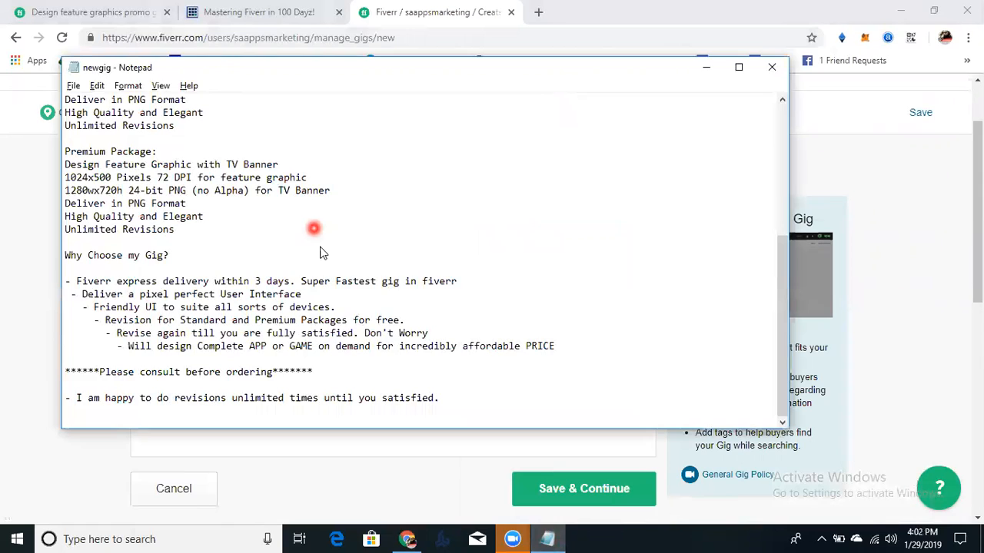
{"action": "left_click", "coordinate": [815, 237]}
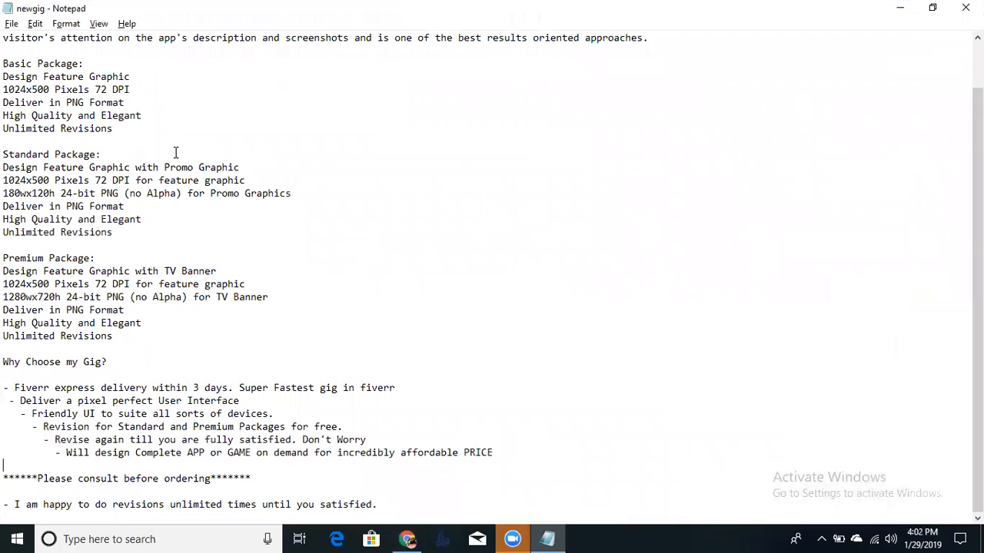
{"action": "left_click_drag", "start_coordinate": [977, 231], "coordinate": [978, 183]}
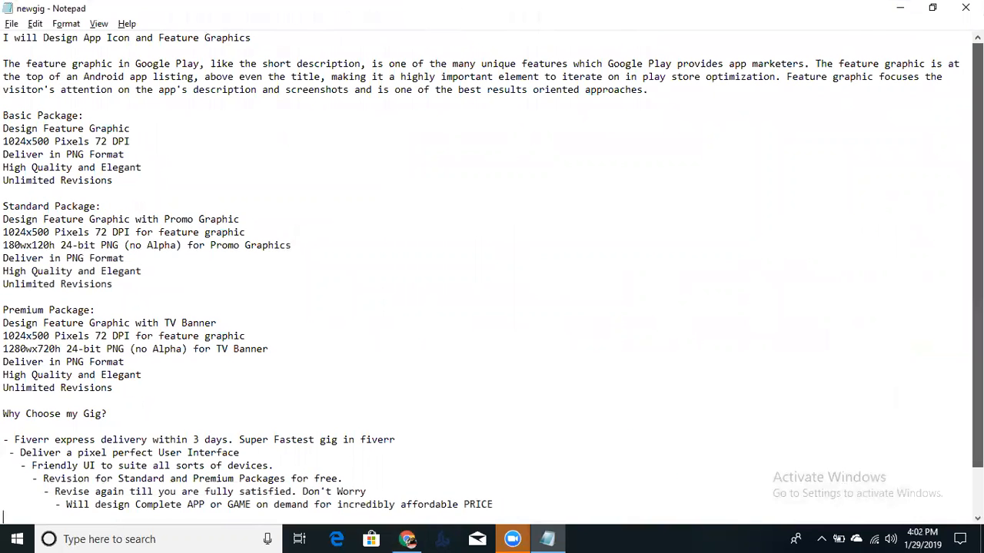
{"action": "left_click_drag", "start_coordinate": [37, 33], "coordinate": [6, 46]}
{"action": "left_click", "coordinate": [7, 47]}
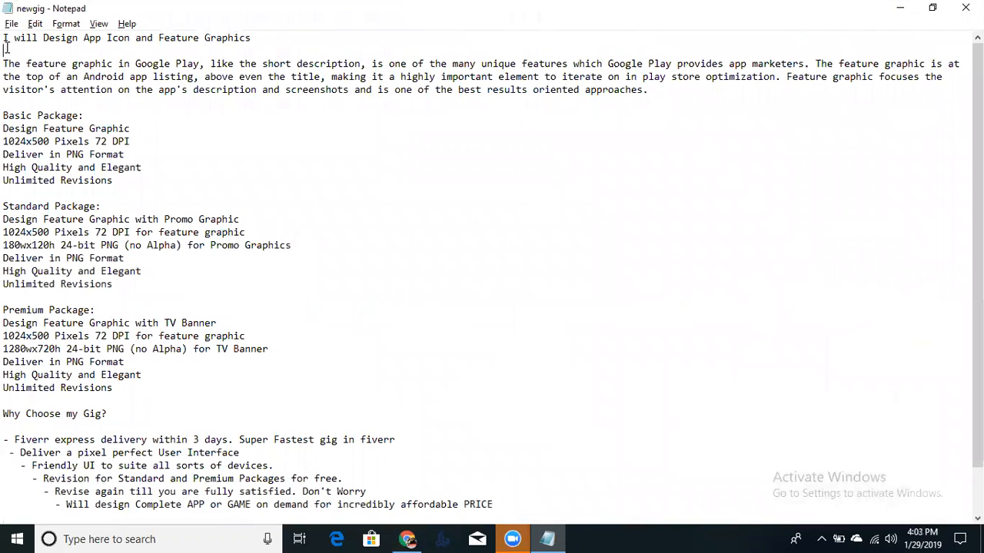
{"action": "left_click", "coordinate": [44, 35], "text": "shift"}
{"action": "key", "text": "ctrl+c"}
{"action": "key", "text": "alt+Tab"}
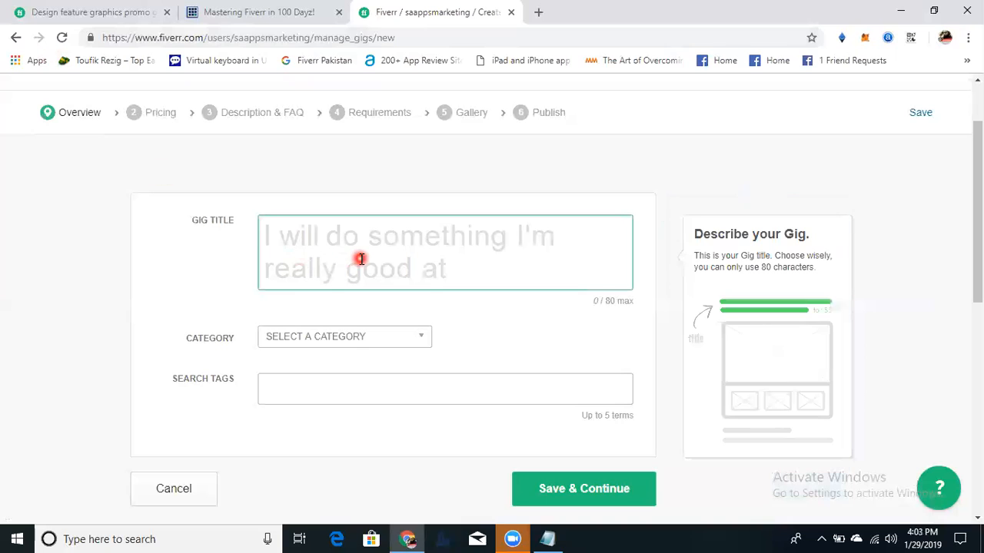
{"action": "key", "text": "ctrl+v"}
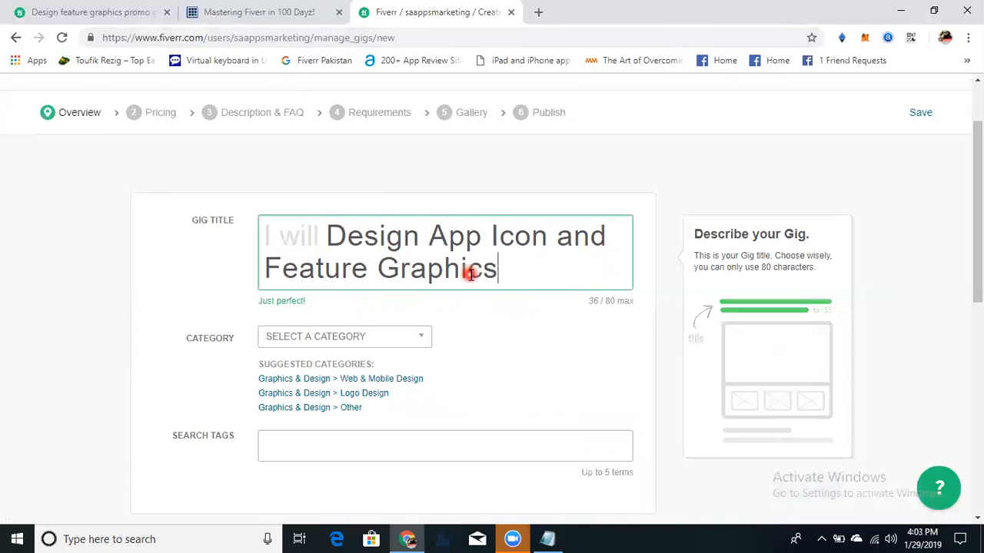
- Set the gig's category to Graphics & Design and its subcategory to Logo Design
{"action": "scroll", "coordinate": [907, 230], "scroll_direction": "down", "scroll_amount": 2}
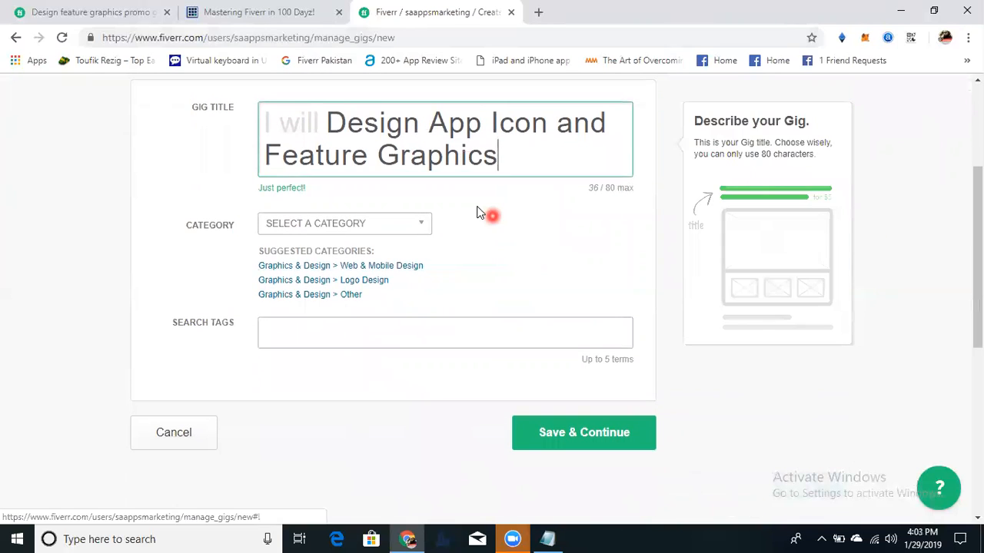
{"action": "left_click", "coordinate": [413, 225]}
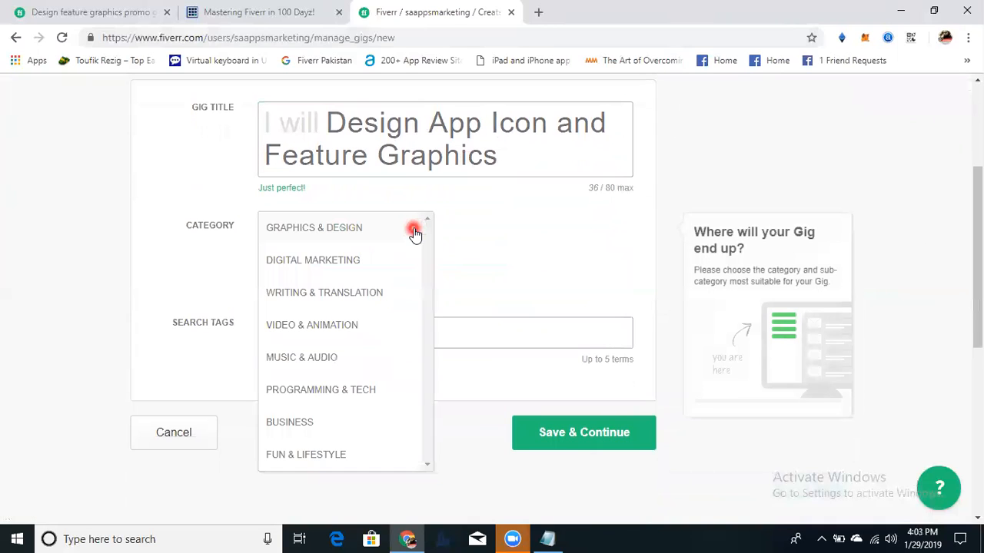
{"action": "left_click", "coordinate": [366, 228]}
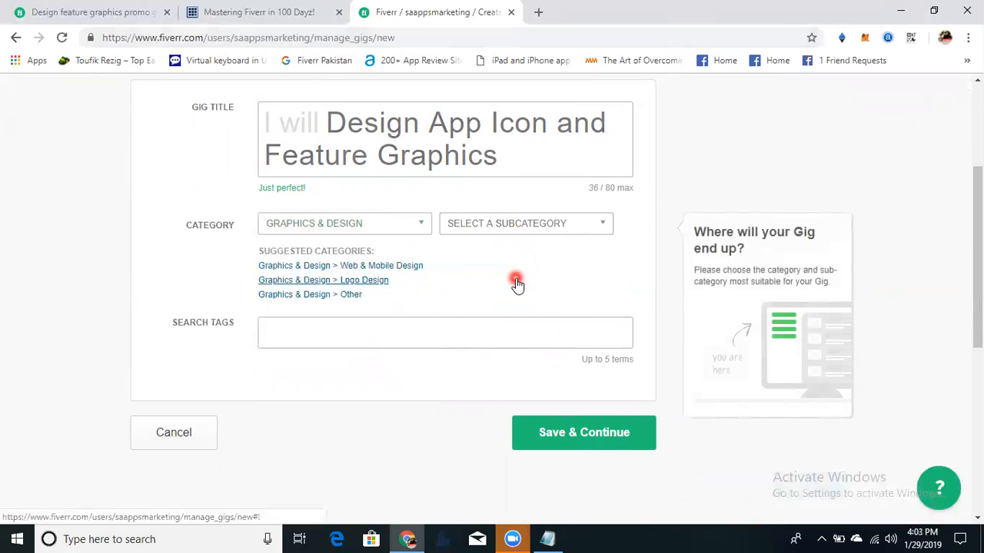
{"action": "left_click", "coordinate": [552, 225]}
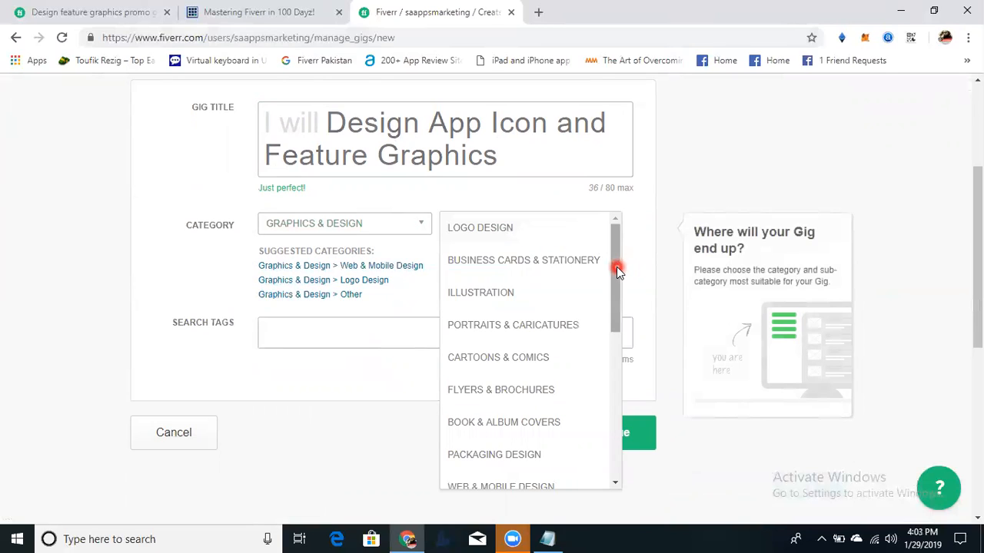
{"action": "left_click", "coordinate": [650, 228]}
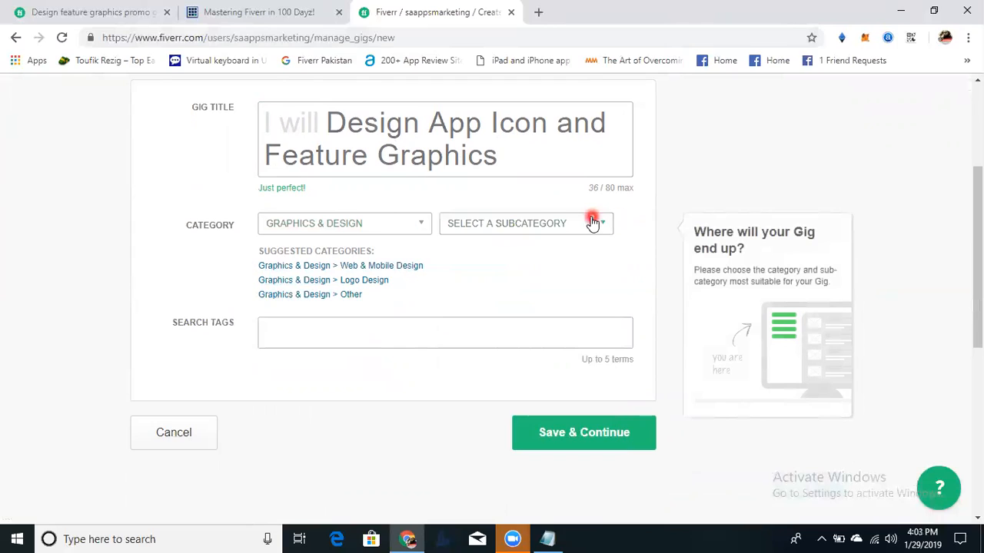
{"action": "left_click", "coordinate": [585, 226]}
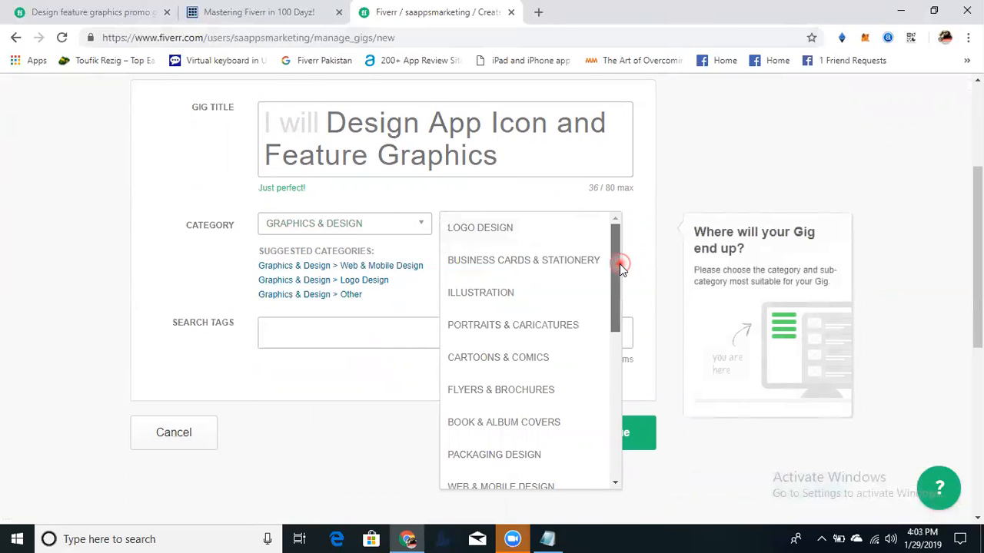
{"action": "left_click_drag", "start_coordinate": [620, 265], "coordinate": [600, 237]}
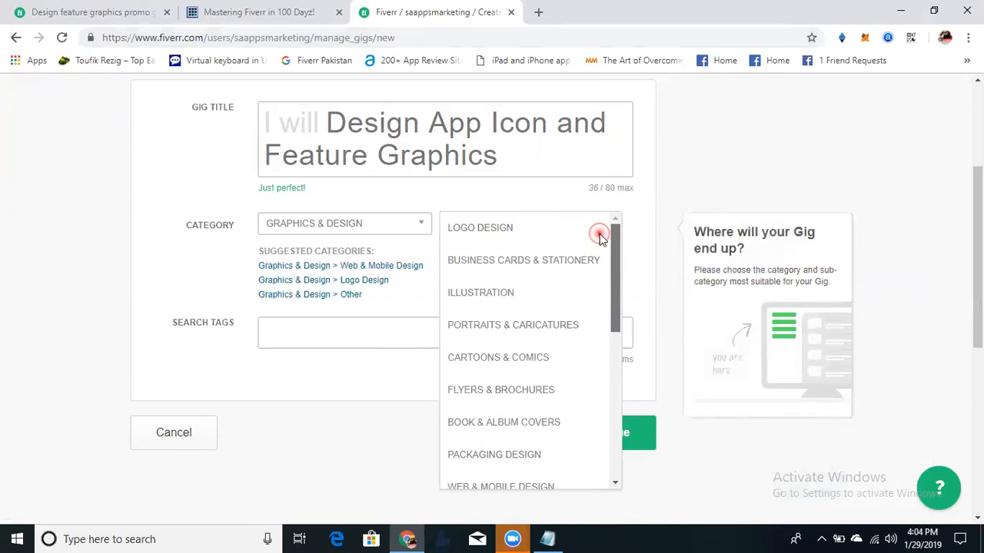
{"action": "left_click", "coordinate": [535, 231]}
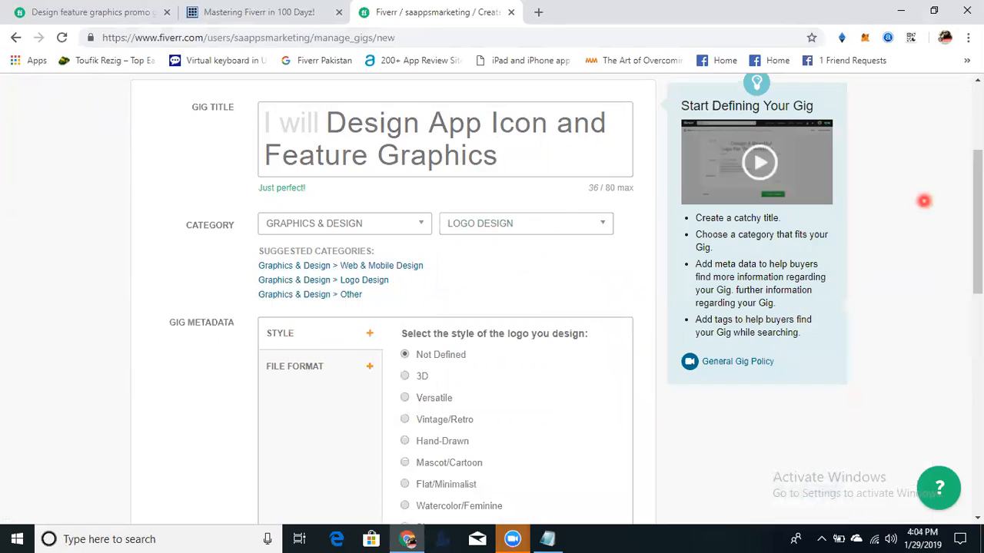
- Look over the logo style options and change the gig's subcategory to Other
{"action": "left_click_drag", "start_coordinate": [978, 208], "coordinate": [977, 254]}
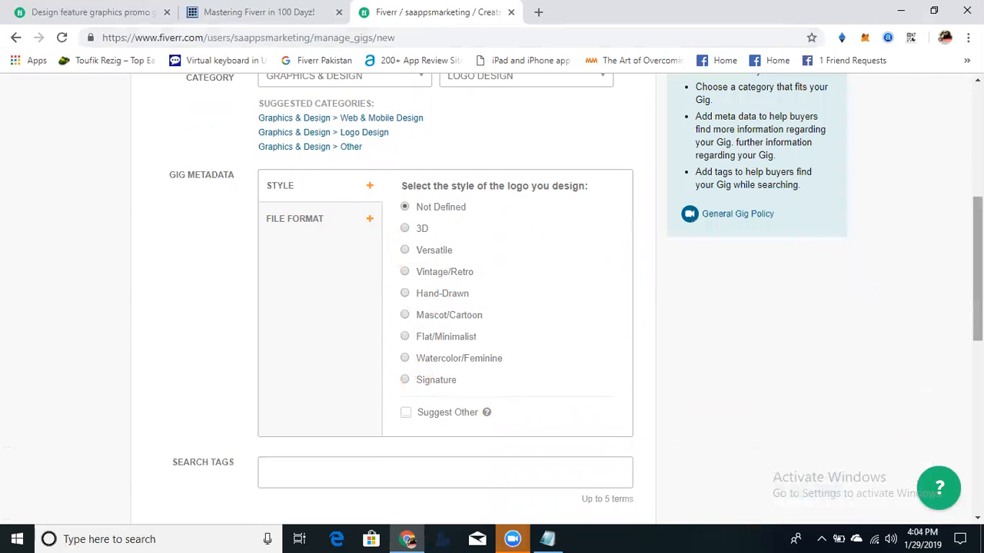
{"action": "scroll", "coordinate": [580, 308], "scroll_direction": "up", "scroll_amount": 3}
{"action": "left_click", "coordinate": [580, 302]}
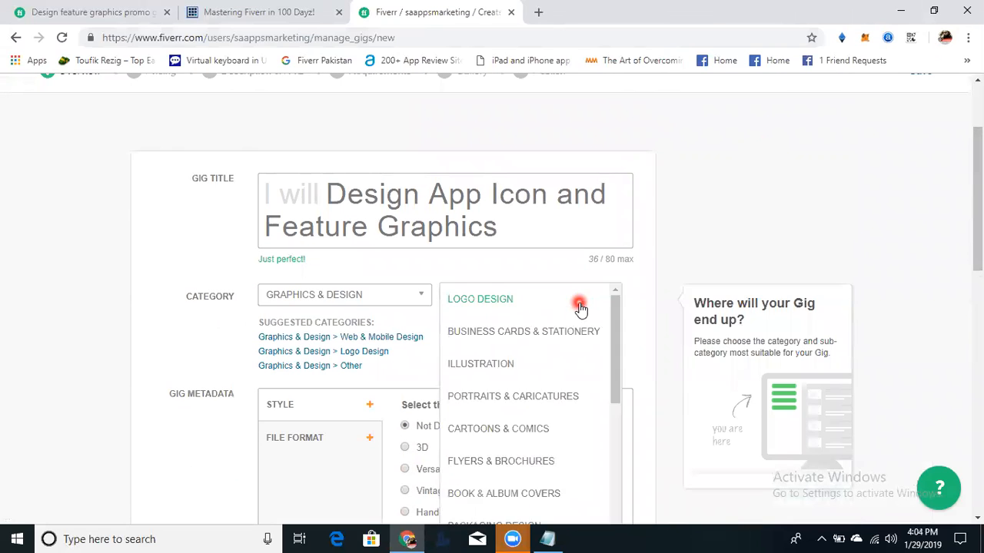
{"action": "scroll", "coordinate": [492, 307], "scroll_direction": "down", "scroll_amount": 2}
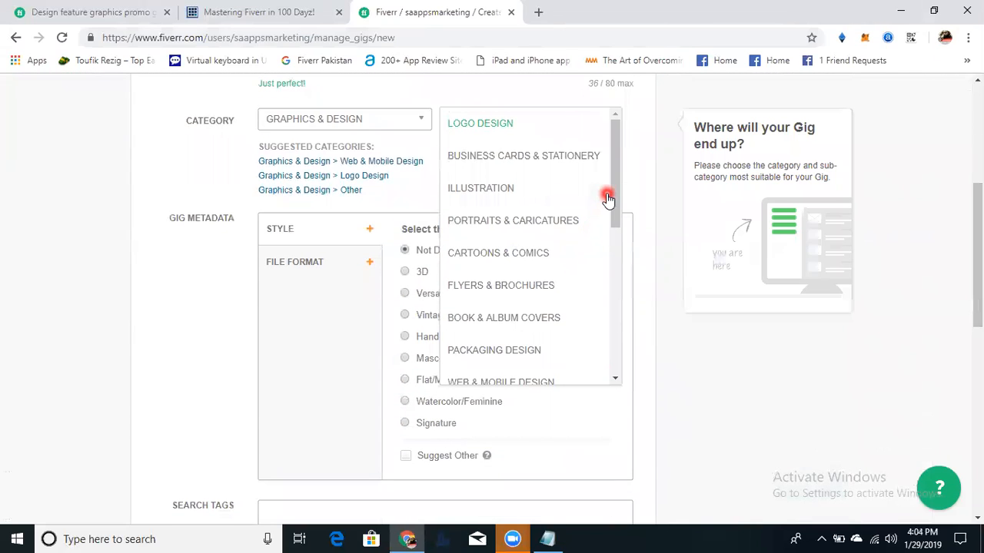
{"action": "left_click_drag", "start_coordinate": [616, 199], "coordinate": [604, 365]}
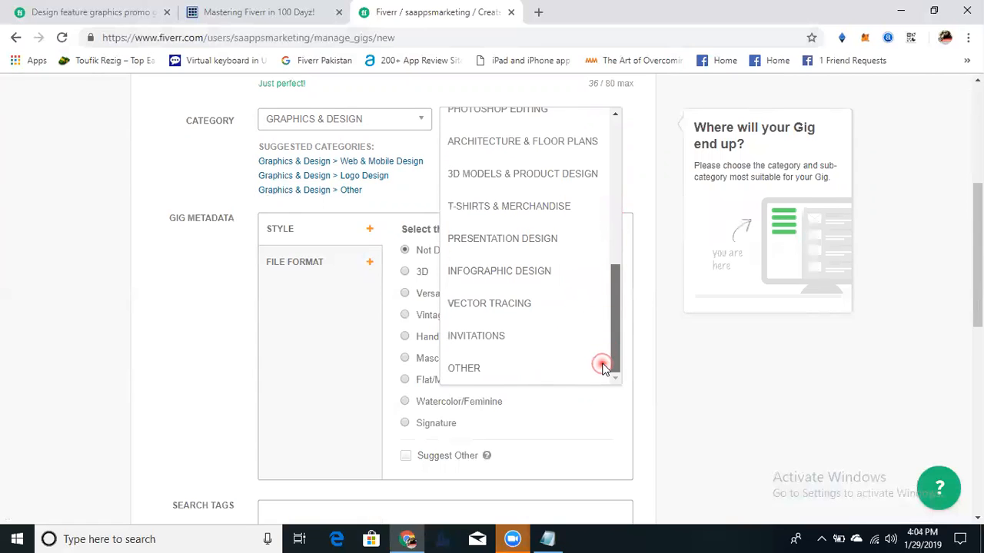
{"action": "left_click", "coordinate": [570, 376]}
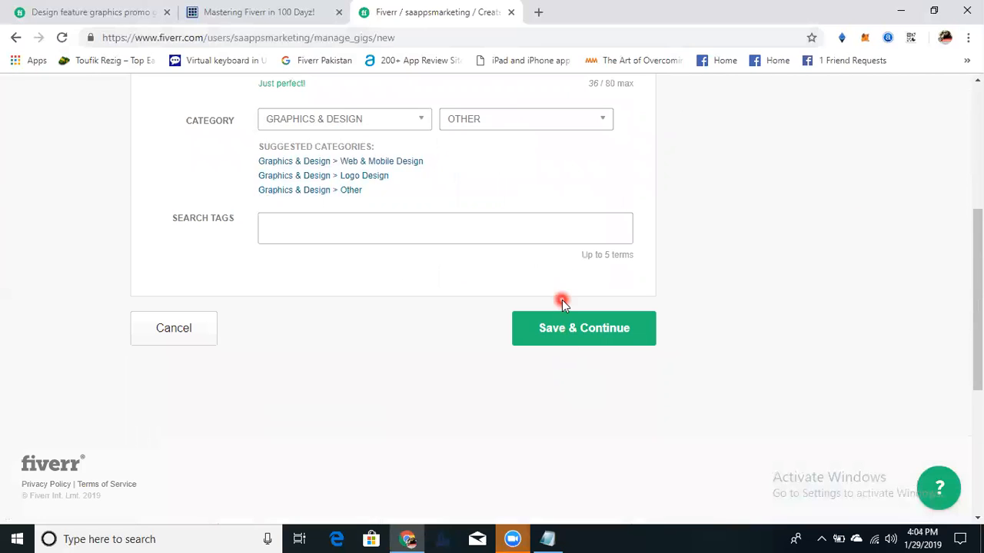
- Add the suggested term "Icons" as the gig's first search tag
{"action": "left_click", "coordinate": [465, 235]}
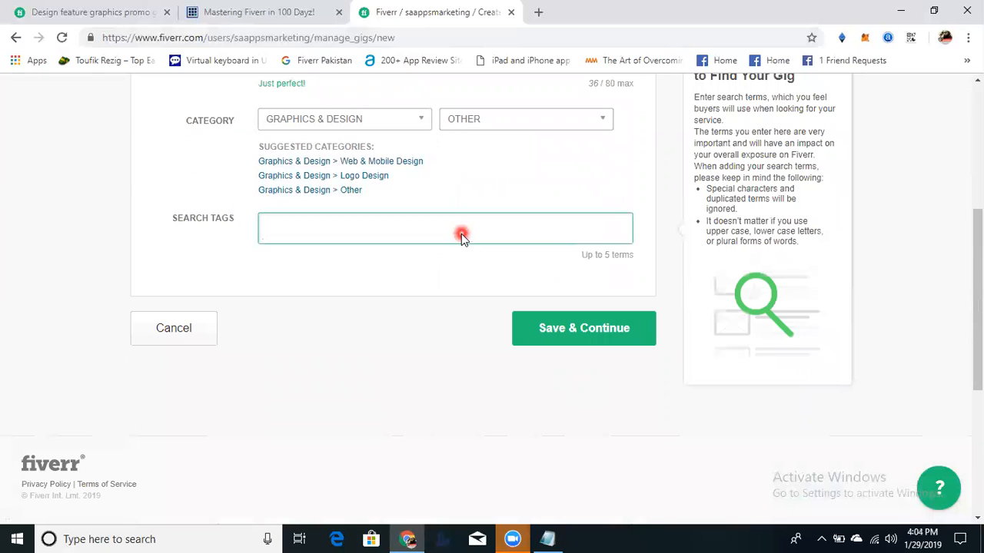
{"action": "type", "text": "Icon"}
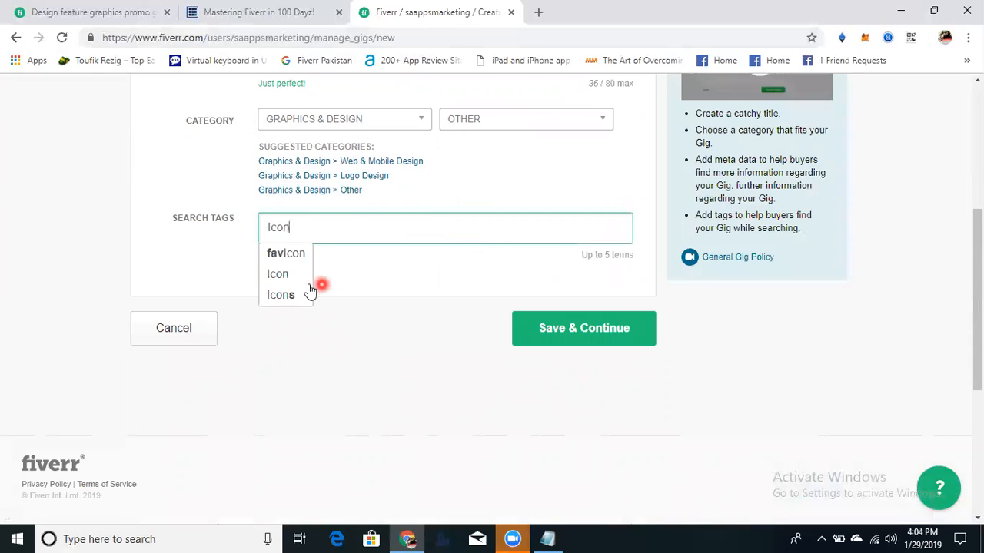
{"action": "left_click", "coordinate": [301, 295]}
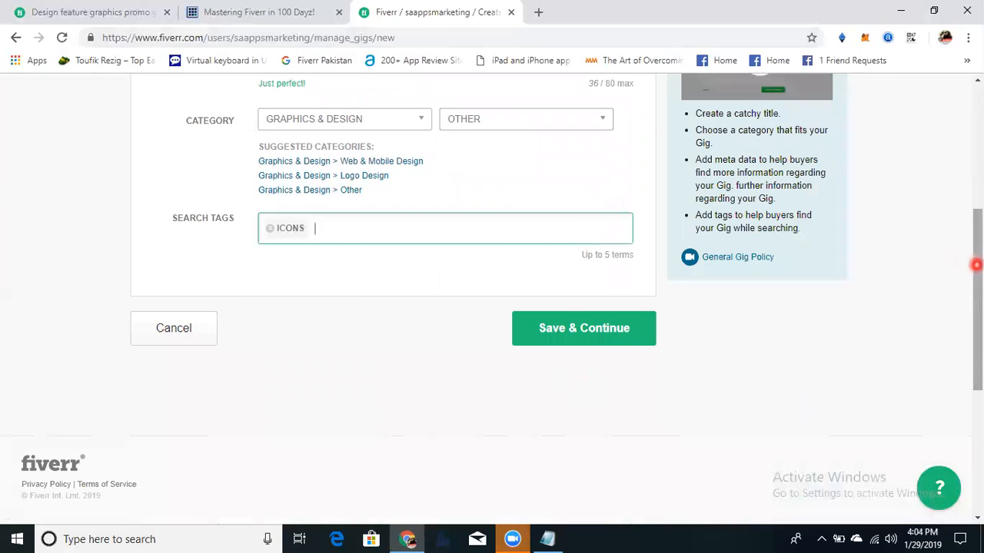
- Switch the gig to the suggested category Graphics & Design > Logo Design
{"action": "scroll", "coordinate": [712, 252], "scroll_direction": "up", "scroll_amount": 1}
{"action": "mouse_move", "coordinate": [441, 281]}
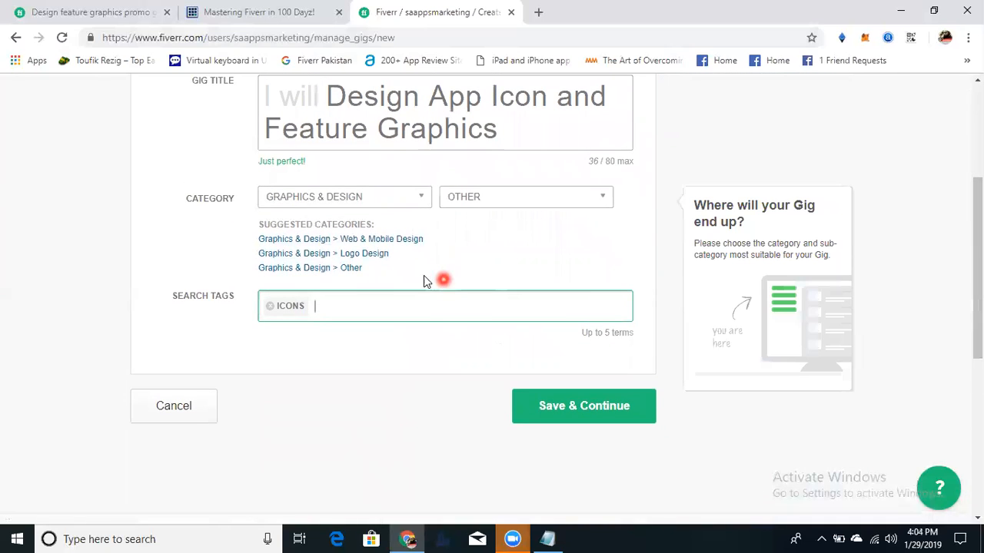
{"action": "left_click", "coordinate": [382, 254]}
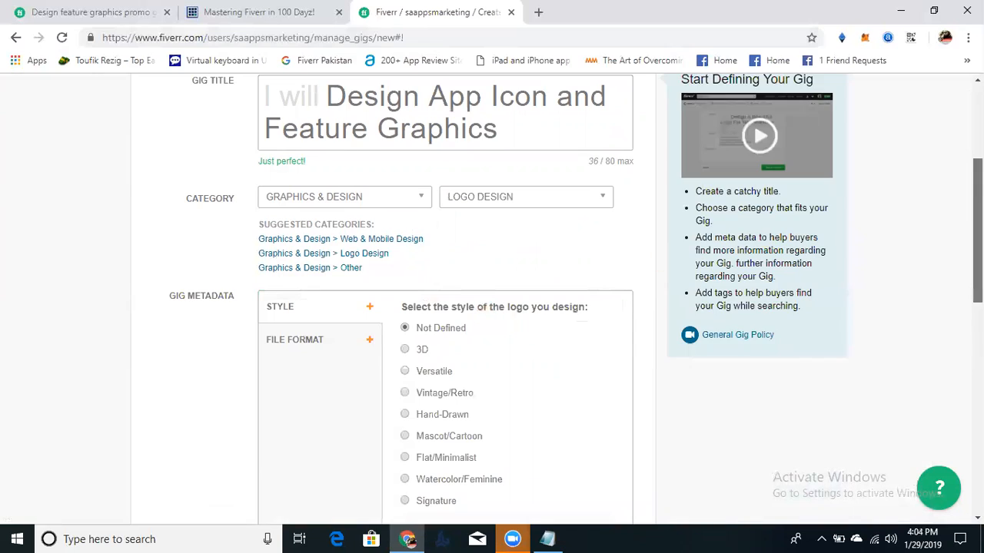
- Enable Suggest Other for the logo style in the gig metadata and enter "App Icon" as the suggestion
{"action": "scroll", "coordinate": [663, 262], "scroll_direction": "down", "scroll_amount": 2}
{"action": "mouse_move", "coordinate": [423, 245]}
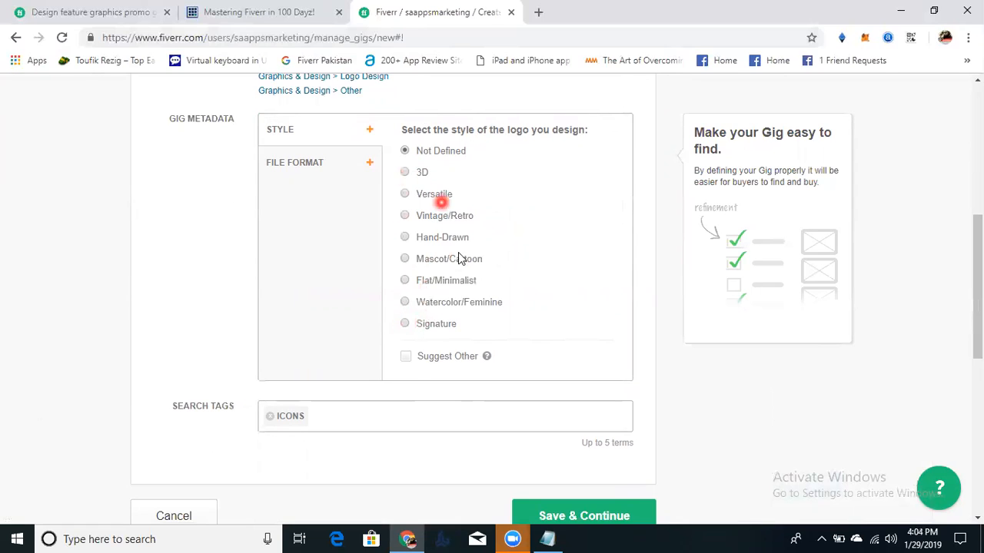
{"action": "left_click", "coordinate": [406, 357]}
{"action": "left_click", "coordinate": [437, 375]}
{"action": "type", "text": "App Icon"}
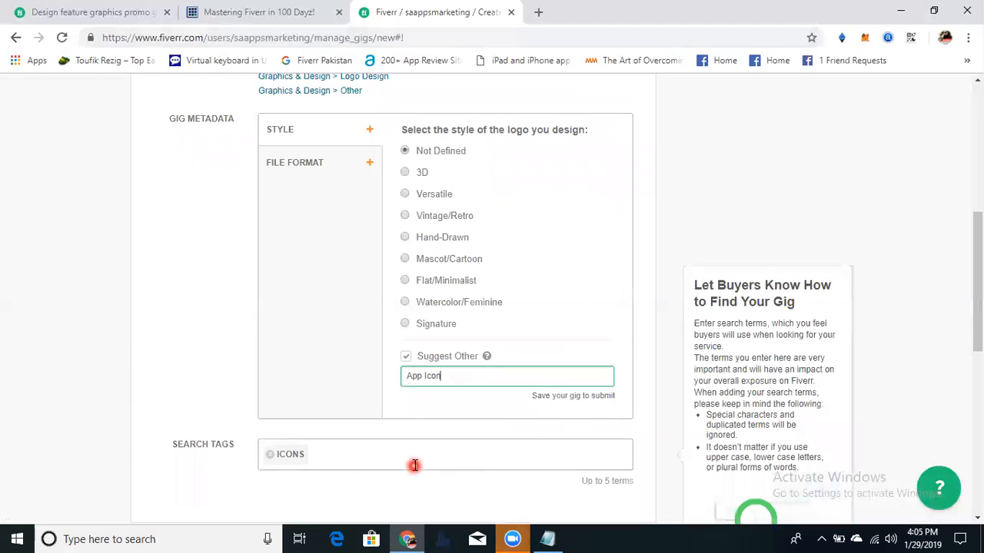
- Add the search tags "apps", "featured graphics" and "android" to the gig
{"action": "left_click", "coordinate": [417, 455]}
{"action": "type", "text": "apps"}
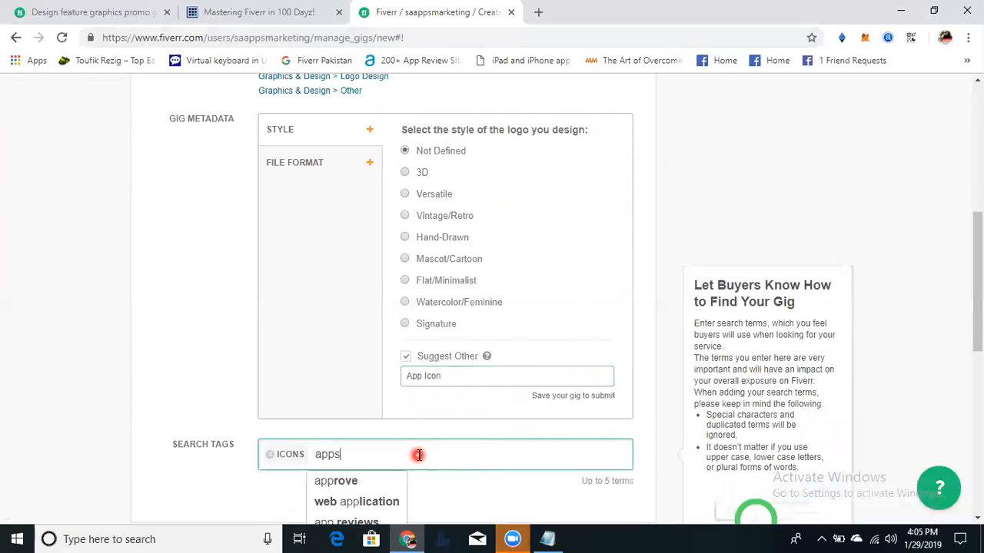
{"action": "key", "text": "Return"}
{"action": "type", "text": "feat"}
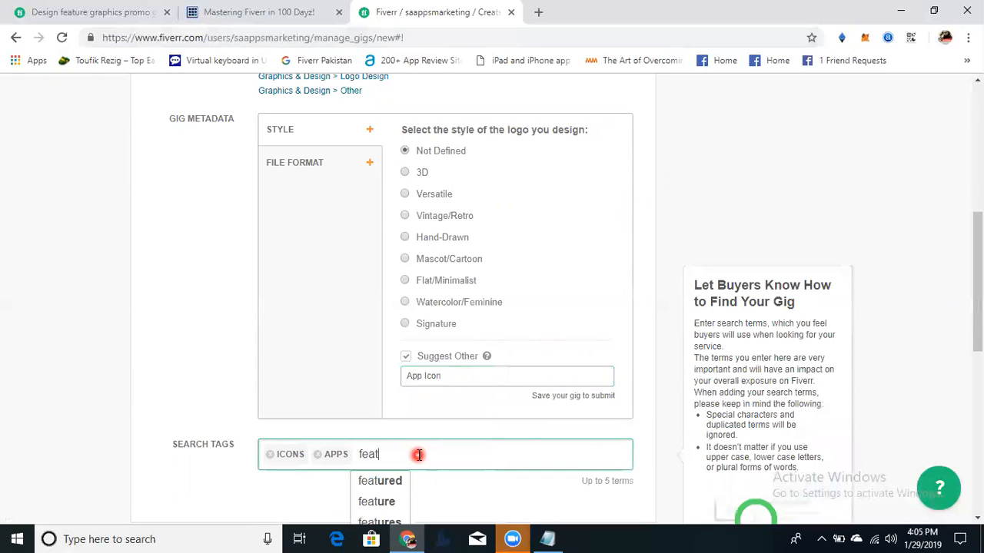
{"action": "type", "text": "ured graphics"}
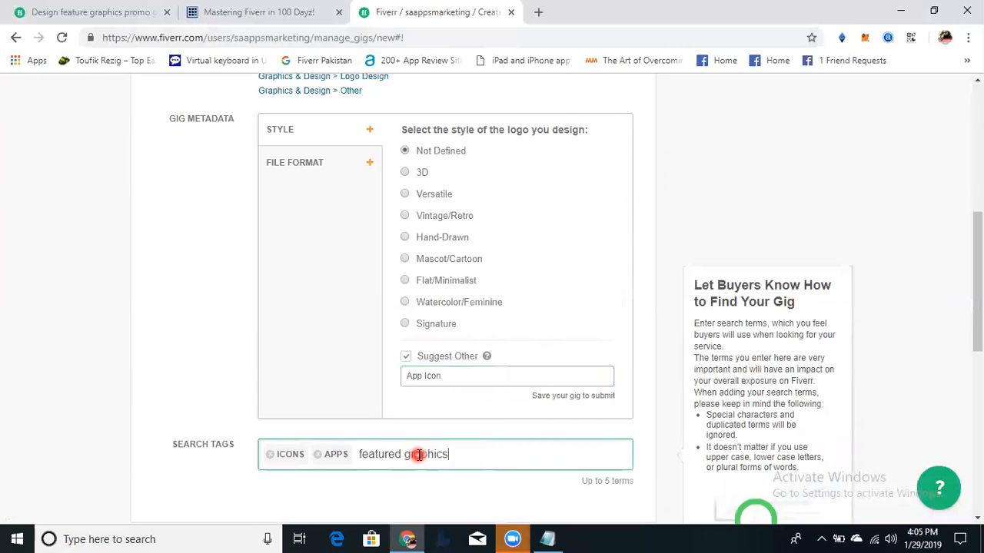
{"action": "key", "text": "Return"}
{"action": "type", "text": "android"}
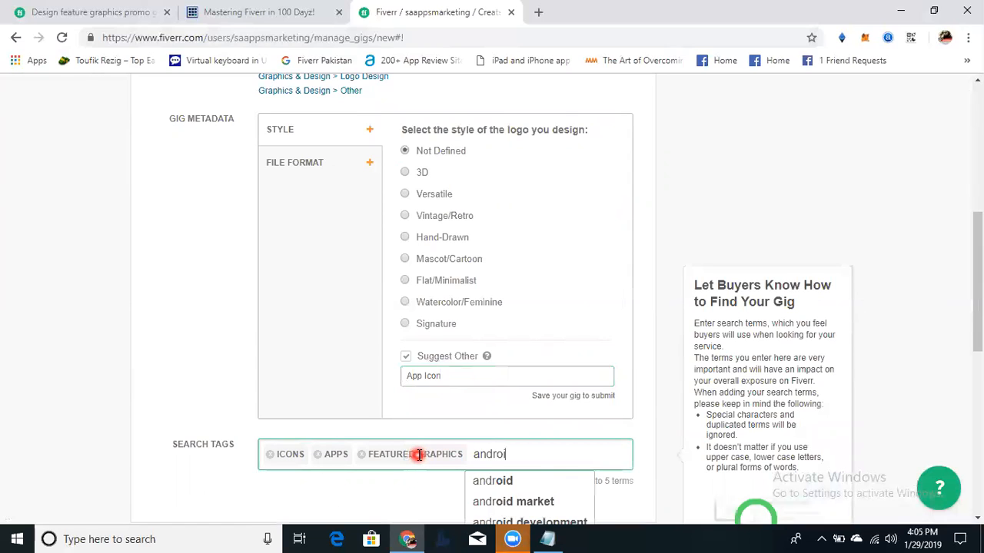
{"action": "left_click", "coordinate": [178, 370]}
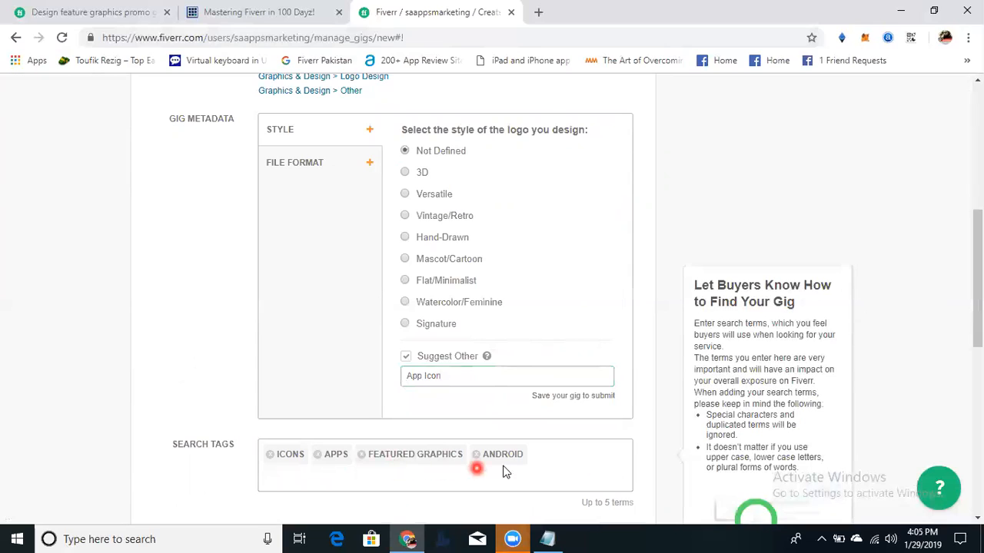
- Add "paly store" as the gig's fifth search tag
{"action": "left_click", "coordinate": [536, 459]}
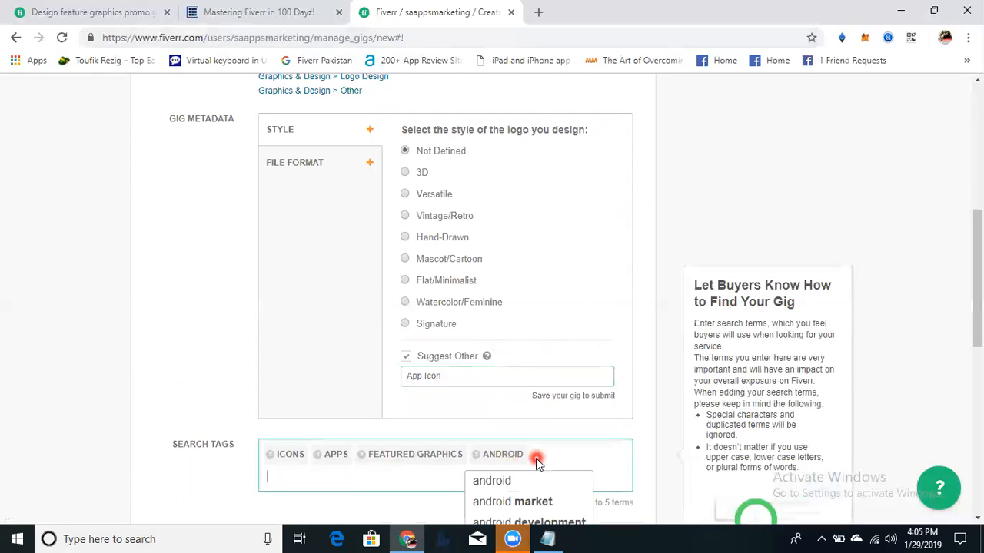
{"action": "type", "text": "google"}
{"action": "key", "text": "BackSpace"}
{"action": "key", "text": "BackSpace"}
{"action": "key", "text": "BackSpace"}
{"action": "key", "text": "BackSpace"}
{"action": "key", "text": "BackSpace"}
{"action": "key", "text": "BackSpace"}
{"action": "type", "text": "paly store"}
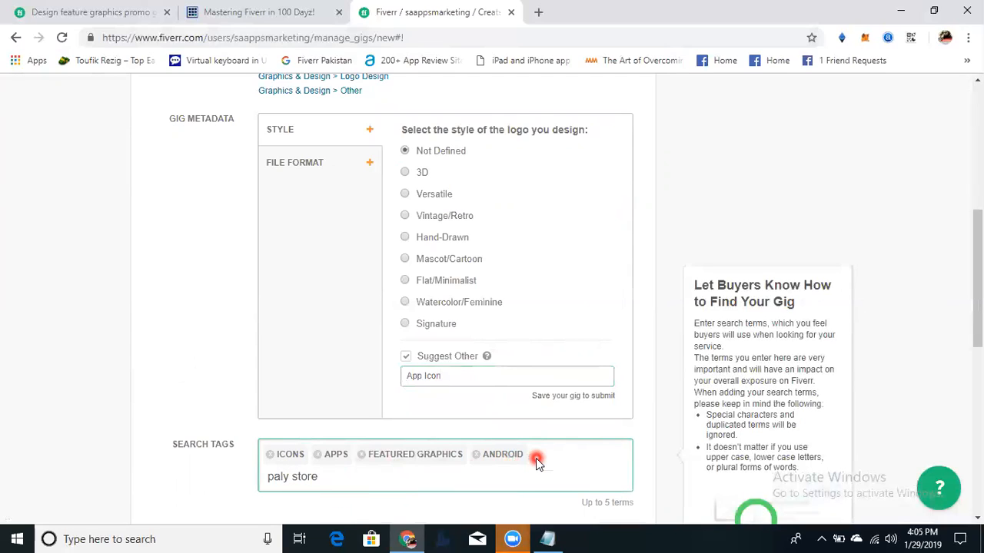
{"action": "key", "text": "Return"}
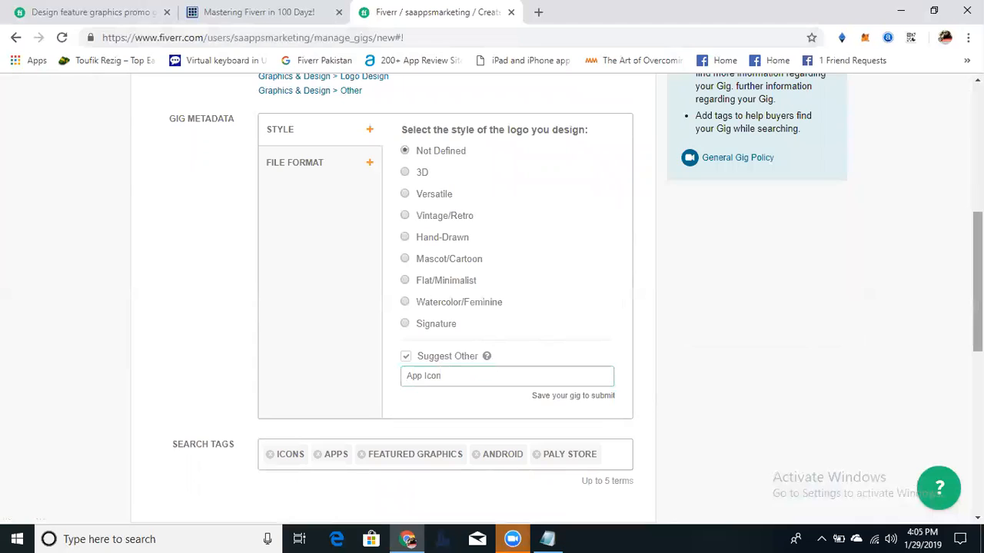
- Review the completed gig overview, save it and continue to the pricing stage
{"action": "scroll", "coordinate": [436, 449], "scroll_direction": "down", "scroll_amount": 1}
{"action": "scroll", "coordinate": [436, 450], "scroll_direction": "up", "scroll_amount": 3}
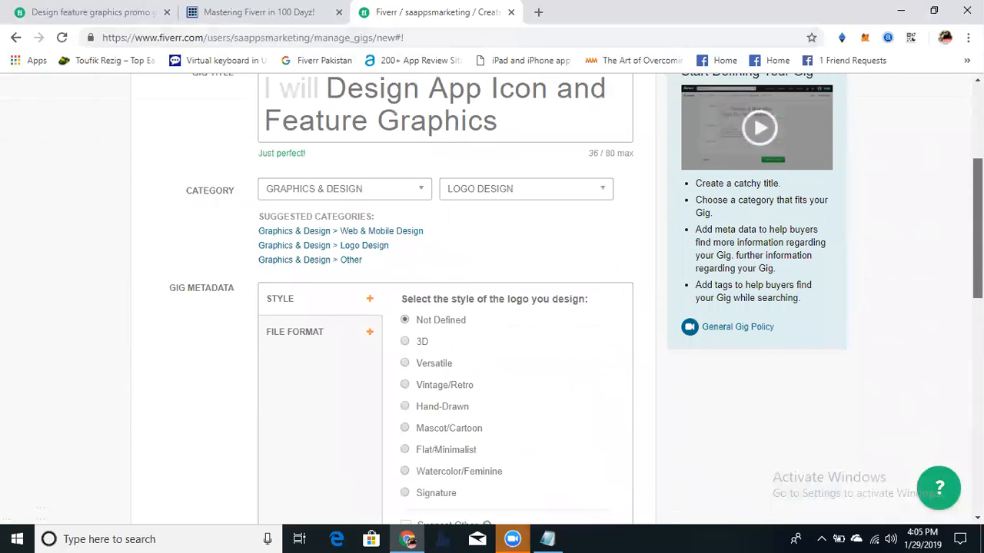
{"action": "scroll", "coordinate": [492, 296], "scroll_direction": "up", "scroll_amount": 1}
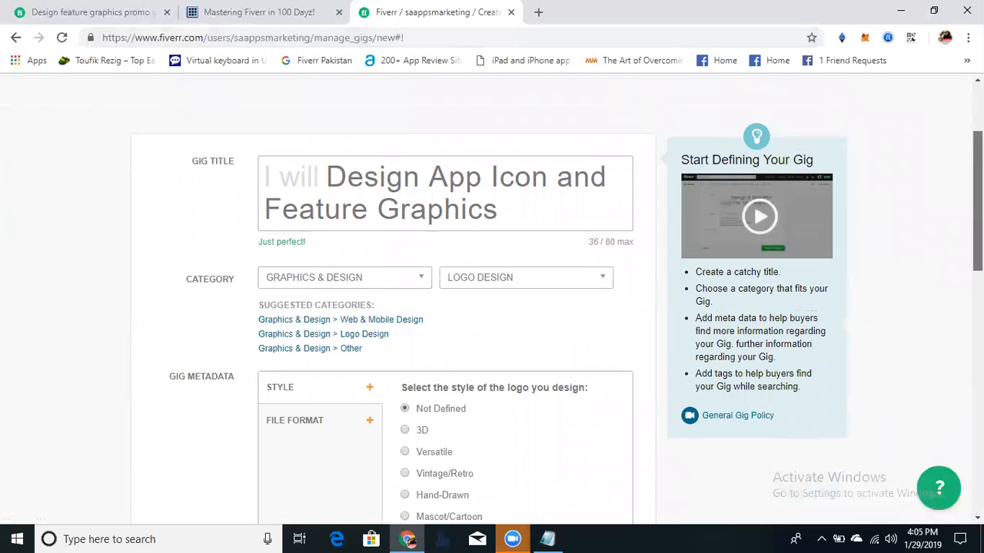
{"action": "left_click_drag", "start_coordinate": [974, 223], "coordinate": [922, 358]}
{"action": "left_click_drag", "start_coordinate": [929, 324], "coordinate": [893, 368]}
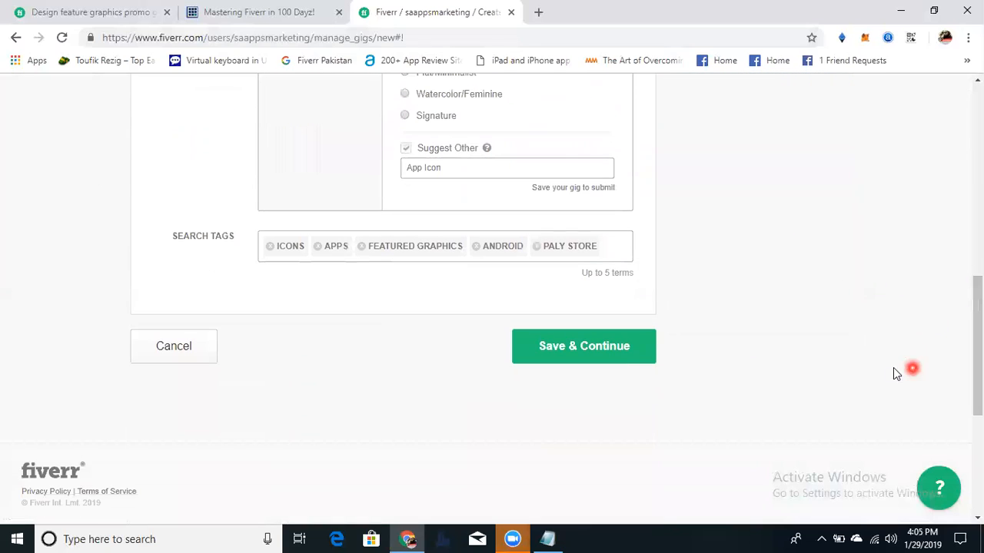
{"action": "left_click", "coordinate": [613, 358]}
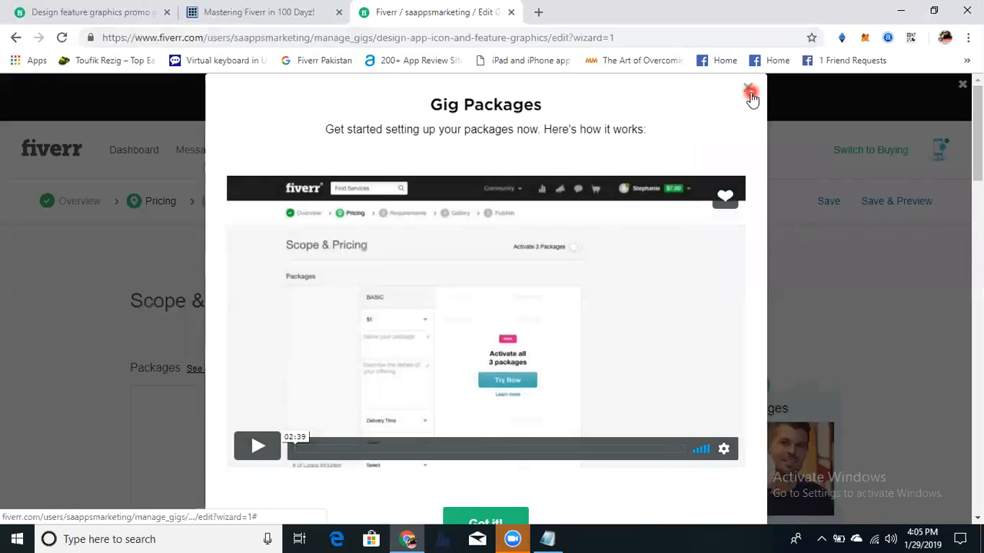
- Dismiss the Gig Packages introduction and review the package comparison in Fiverr's gig examples
{"action": "left_click", "coordinate": [750, 94]}
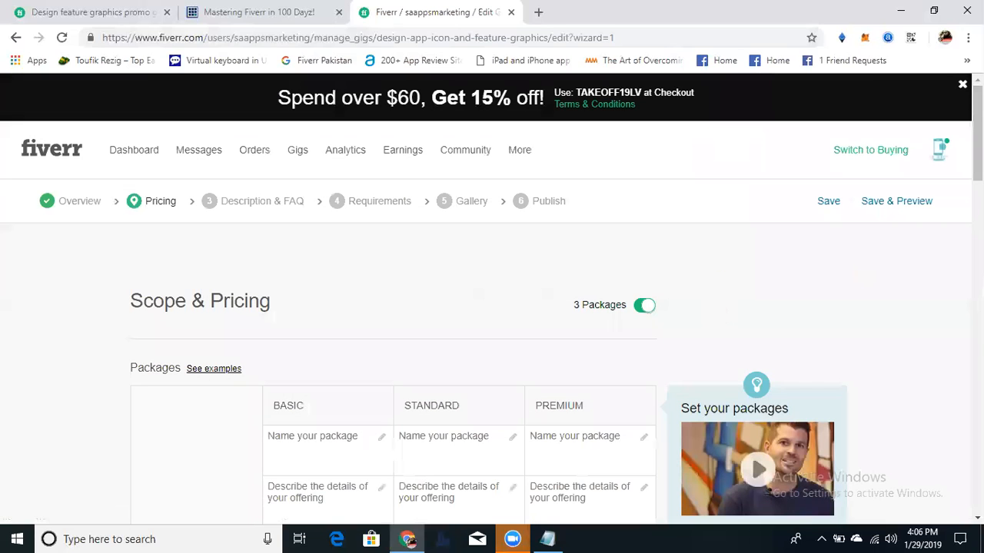
{"action": "scroll", "coordinate": [630, 246], "scroll_direction": "down", "scroll_amount": 3}
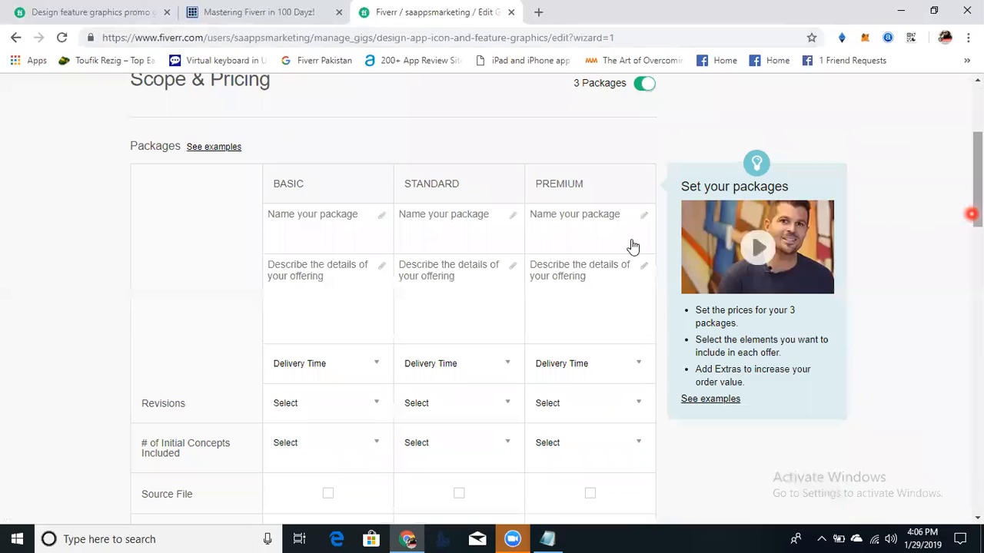
{"action": "left_click", "coordinate": [304, 231]}
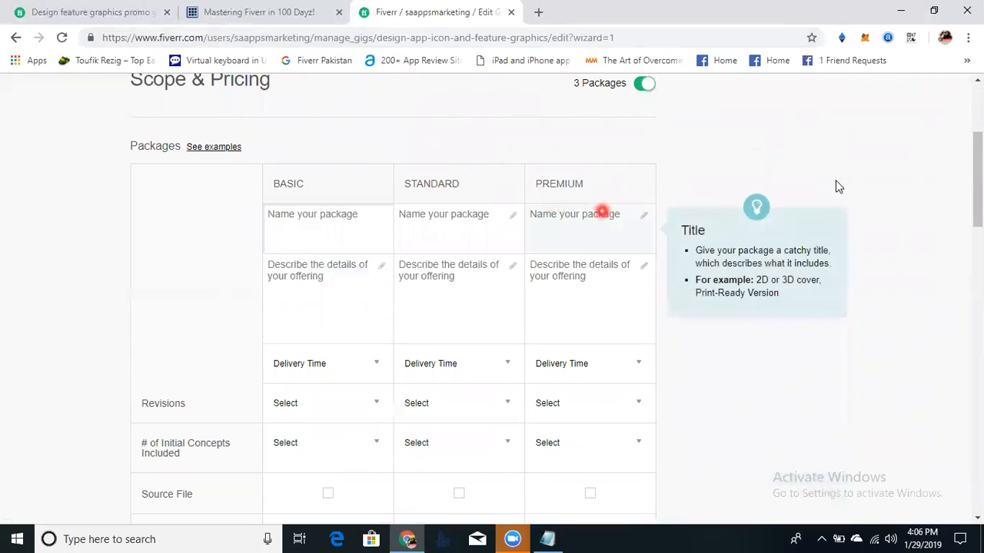
{"action": "left_click_drag", "start_coordinate": [968, 184], "coordinate": [973, 165]}
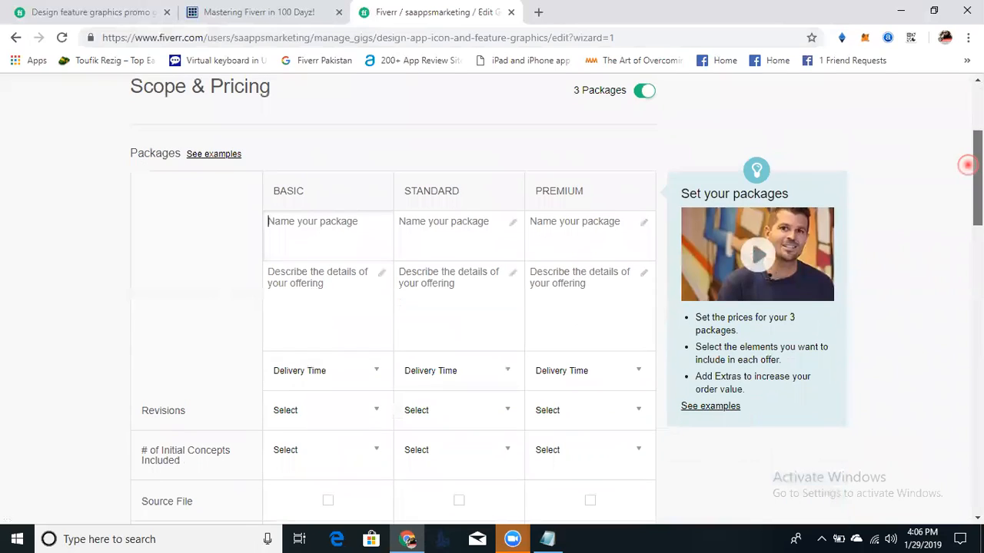
{"action": "left_click", "coordinate": [226, 155]}
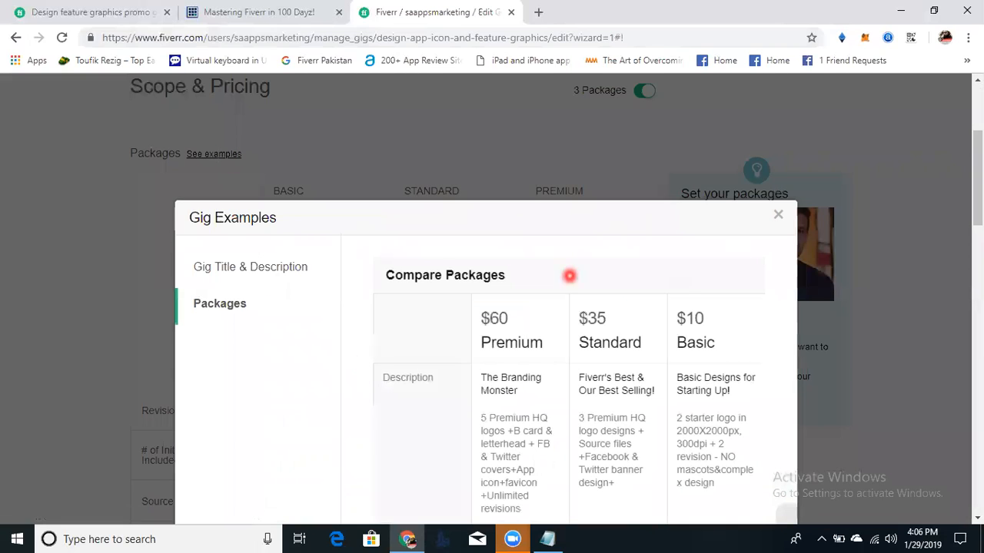
{"action": "mouse_move", "coordinate": [977, 178]}
{"action": "left_mouse_down"}
{"action": "mouse_move", "coordinate": [977, 227]}
{"action": "mouse_move", "coordinate": [977, 196]}
{"action": "left_mouse_up"}
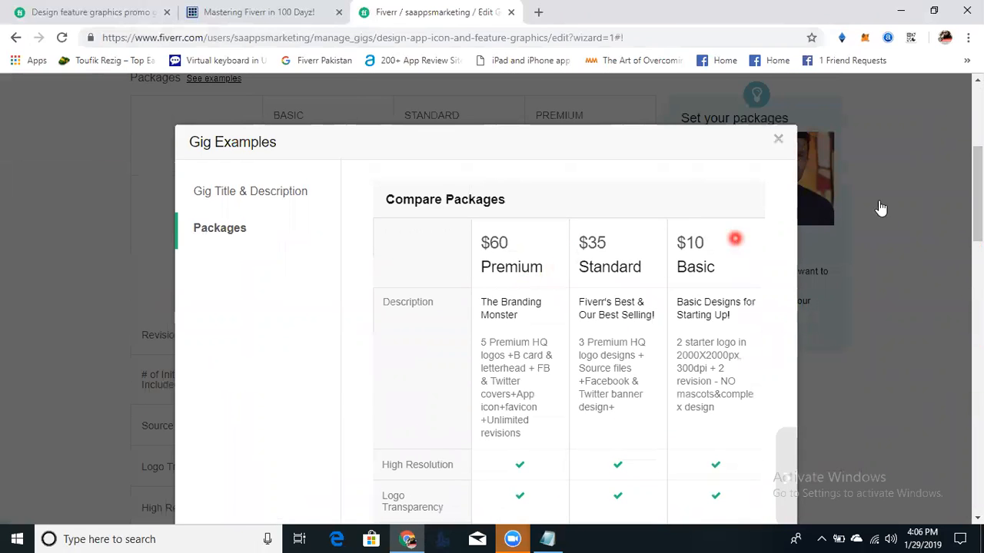
{"action": "left_click", "coordinate": [778, 138]}
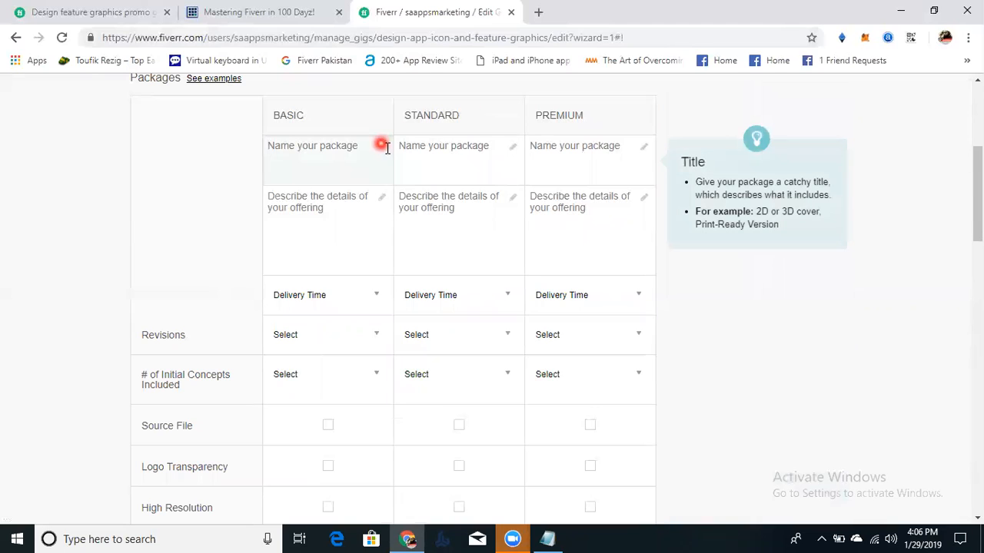
- Name the Basic package "App Icon" and the Standard package "Featured Graphics"
{"action": "left_click", "coordinate": [328, 154]}
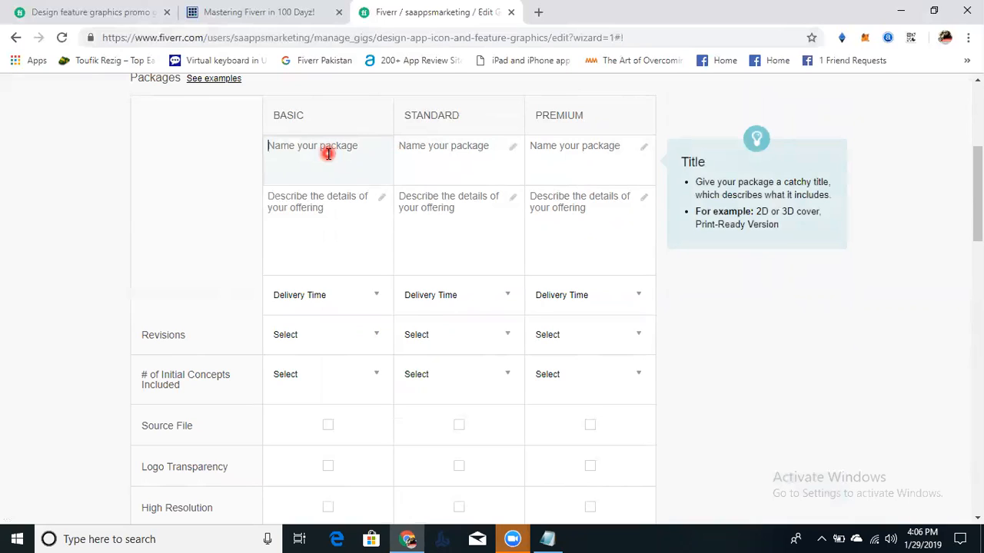
{"action": "type", "text": "App Icon"}
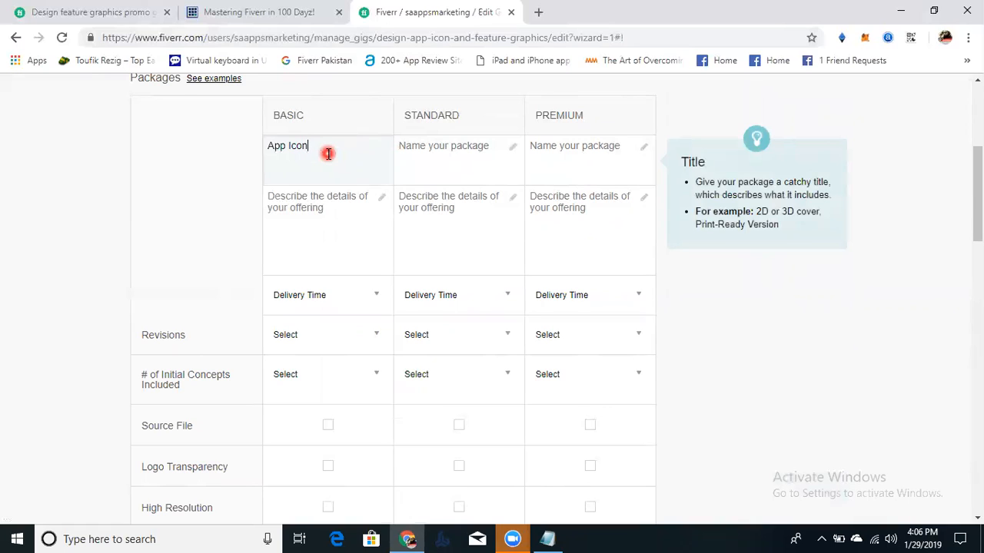
{"action": "left_click", "coordinate": [421, 160]}
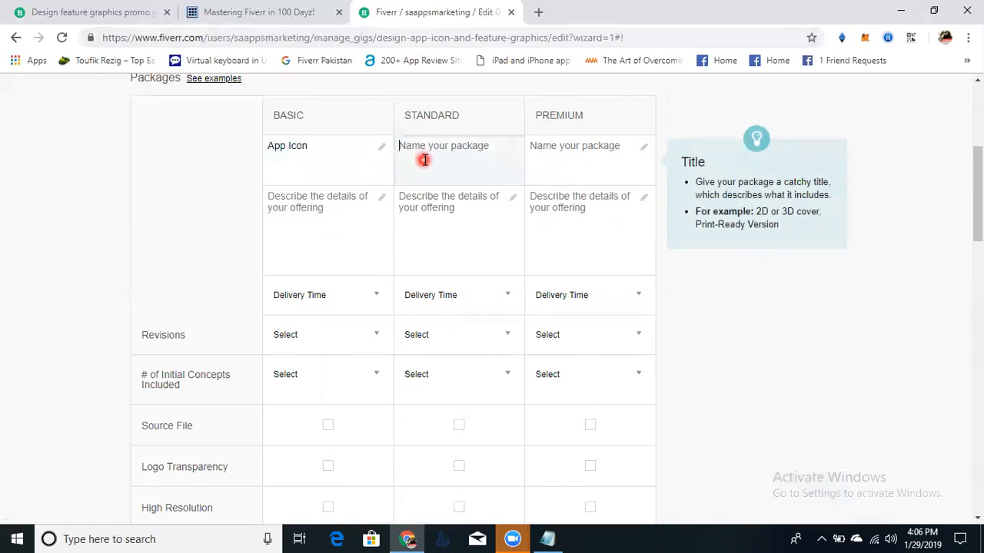
{"action": "type", "text": "App"}
{"action": "key", "text": "BackSpace"}
{"action": "key", "text": "BackSpace"}
{"action": "key", "text": "BackSpace"}
{"action": "key", "text": "BackSpace"}
{"action": "type", "text": "Featured Graphics"}
{"action": "key", "text": "Tab"}
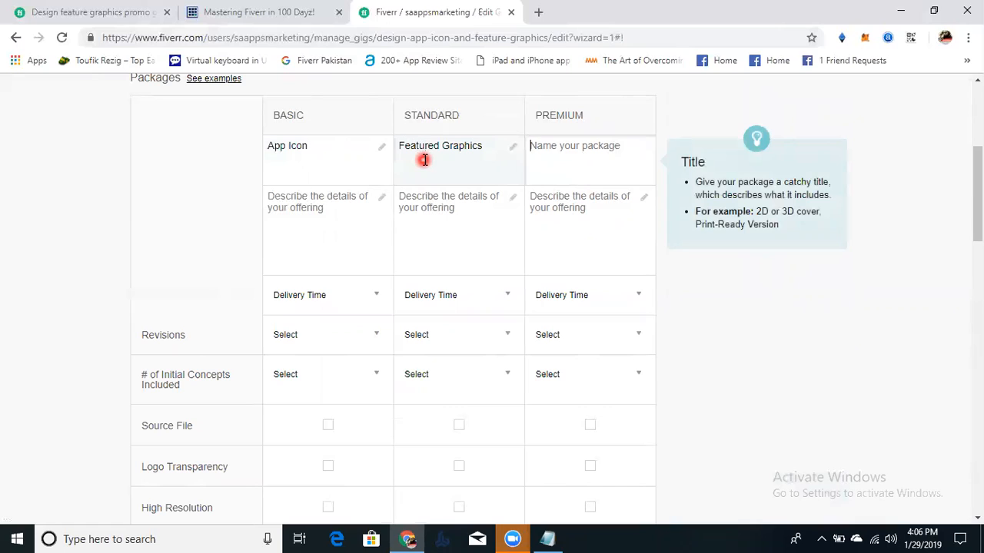
- Name the Premium package "Complete App Design"
{"action": "type", "text": "Icon"}
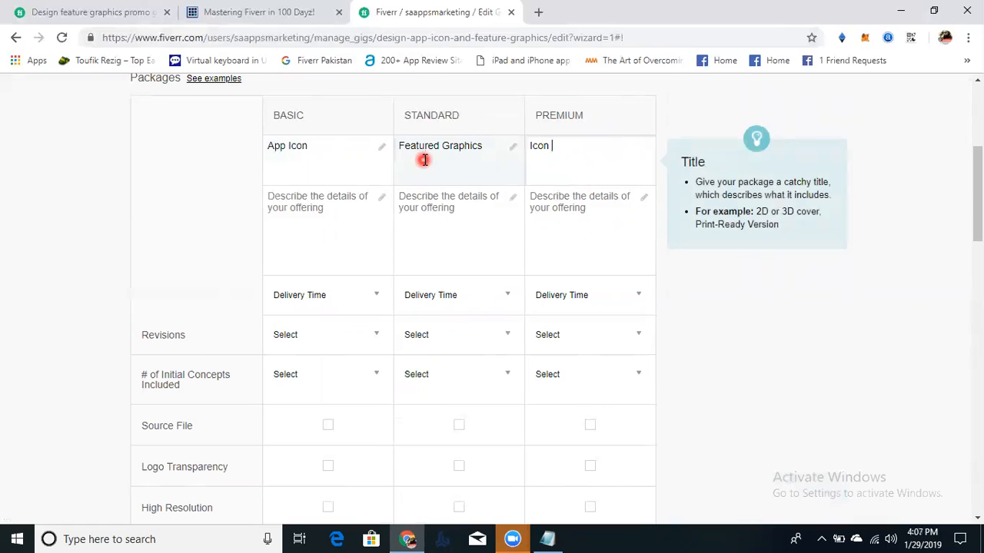
{"action": "key", "text": "BackSpace"}
{"action": "key", "text": "BackSpace"}
{"action": "type", "text": "App Design"}
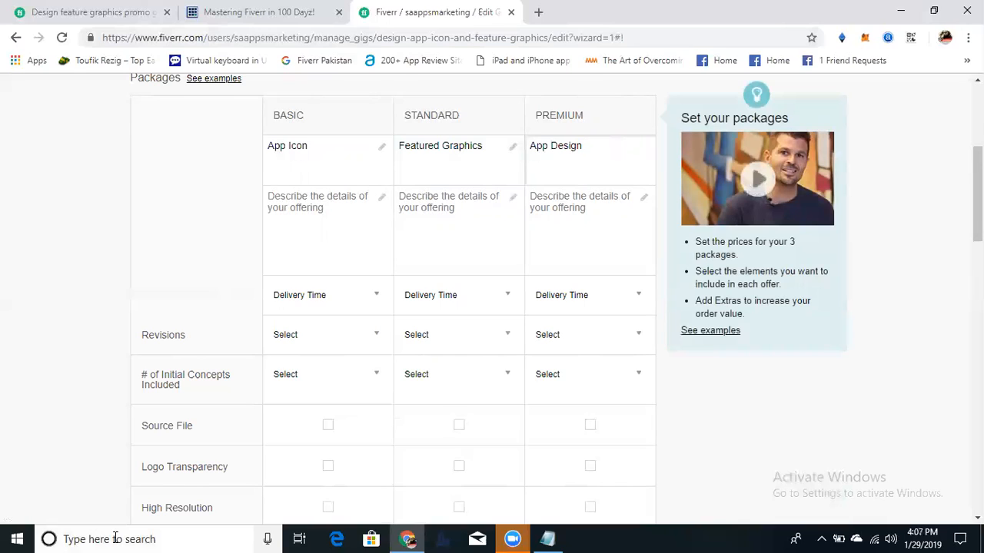
{"action": "type", "text": "Complete"}
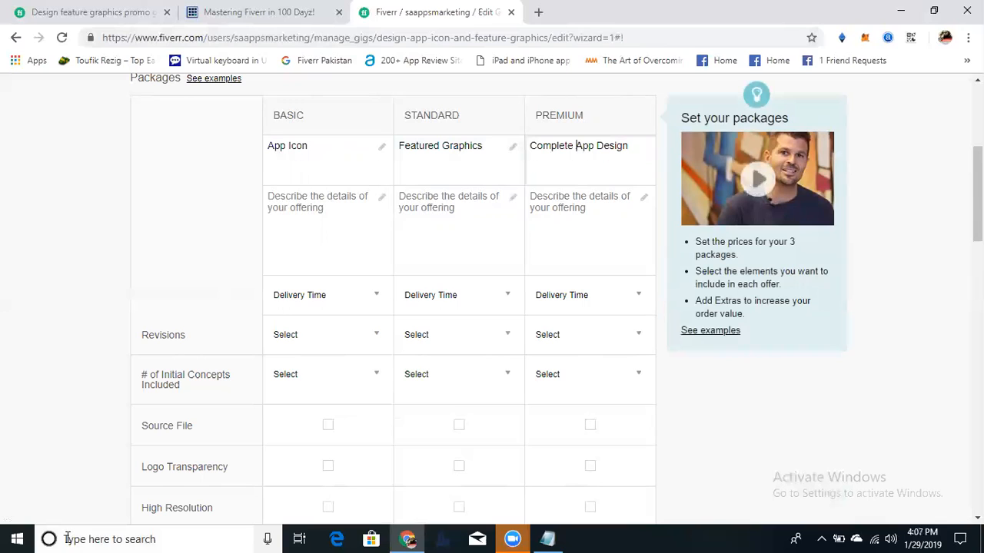
- Copy the Basic Package lines from the newgig notes in Notepad into the Basic package's description on Fiverr
{"action": "left_click", "coordinate": [285, 256]}
{"action": "left_click", "coordinate": [297, 242]}
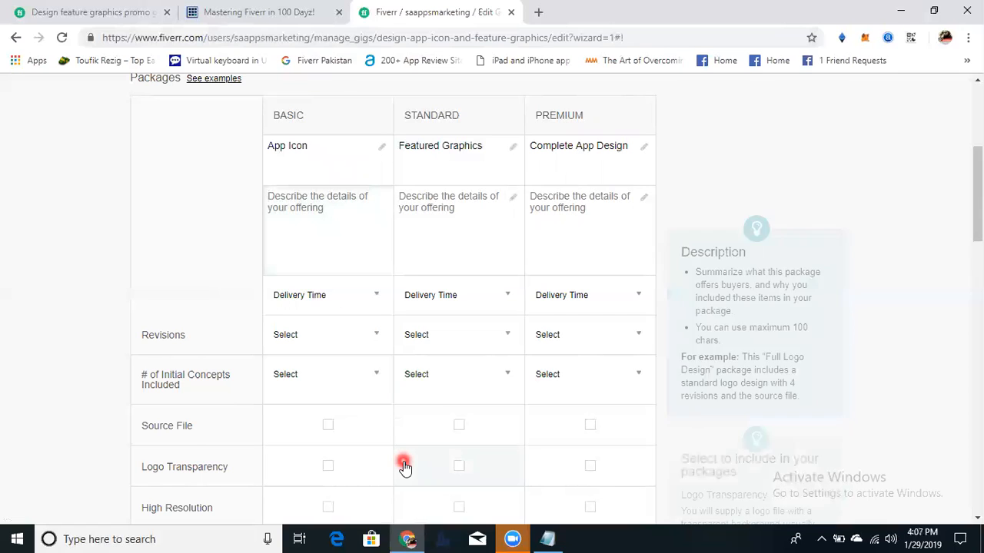
{"action": "left_click", "coordinate": [547, 539]}
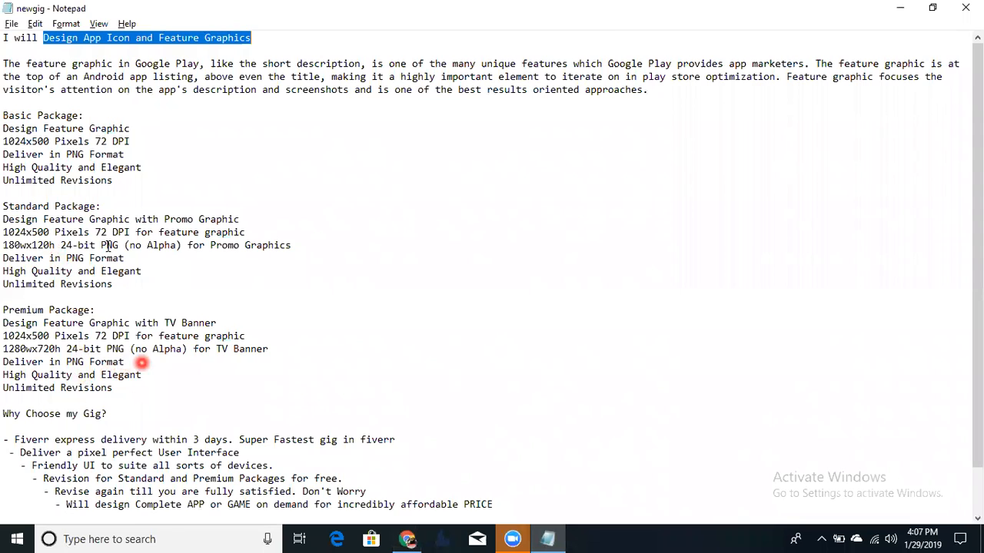
{"action": "left_click_drag", "start_coordinate": [117, 181], "coordinate": [4, 131]}
{"action": "key", "text": "ctrl+c"}
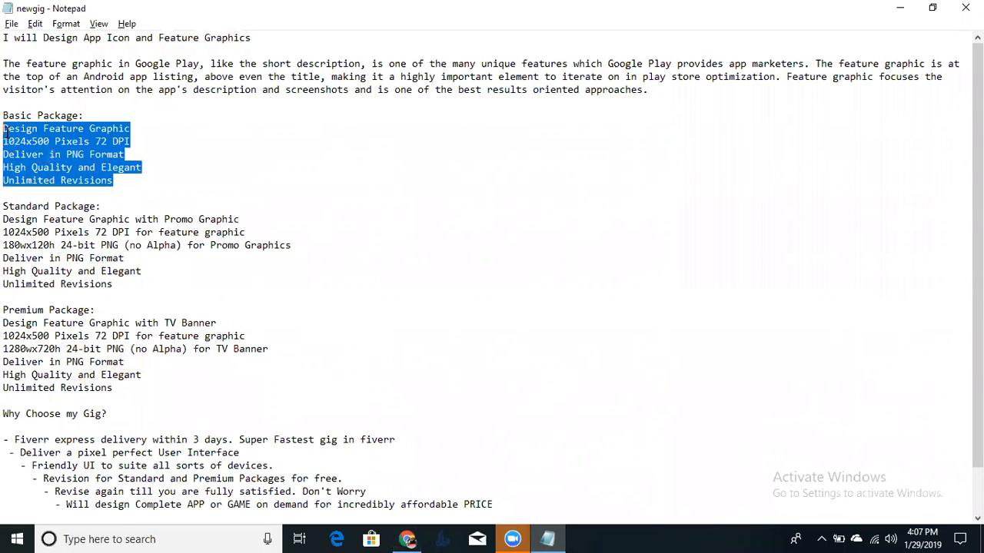
{"action": "key", "text": "alt+Tab"}
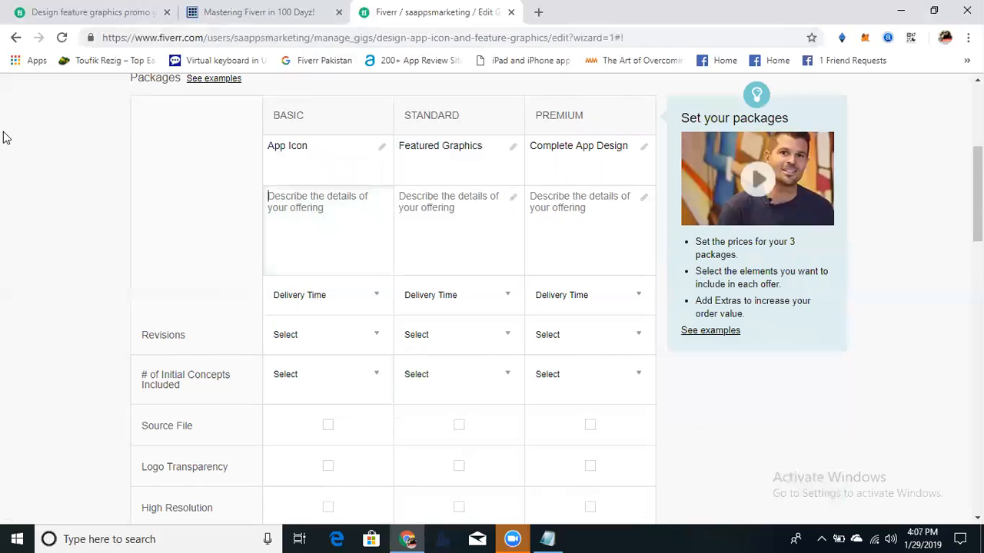
{"action": "left_click", "coordinate": [333, 222]}
{"action": "key", "text": "ctrl+v"}
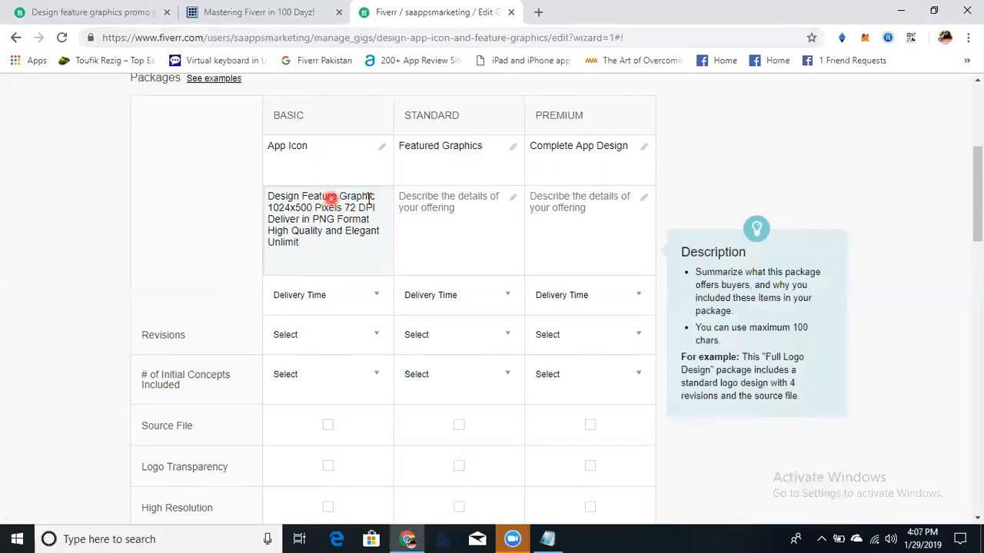
- Change the first line of the Basic description to "Design An App Icon"
{"action": "left_click_drag", "start_coordinate": [374, 197], "coordinate": [304, 191]}
{"action": "type", "text": "An "}
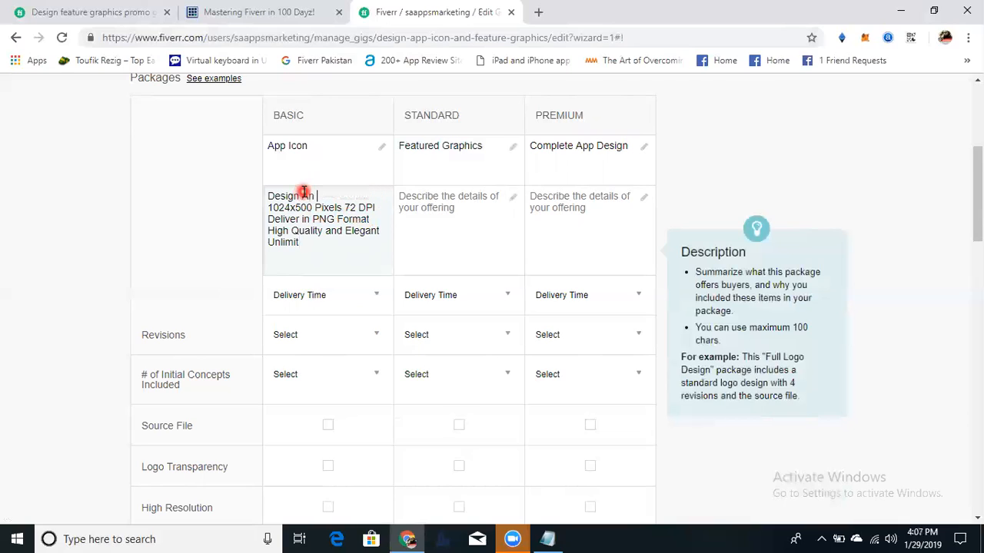
{"action": "type", "text": "App Icon"}
- Move the lines below "Design An App Icon" from the Basic description into the Standard package's description
{"action": "key", "text": "shift+Down"}
{"action": "key", "text": "shift+Down"}
{"action": "key", "text": "shift+Down"}
{"action": "key", "text": "shift+Down"}
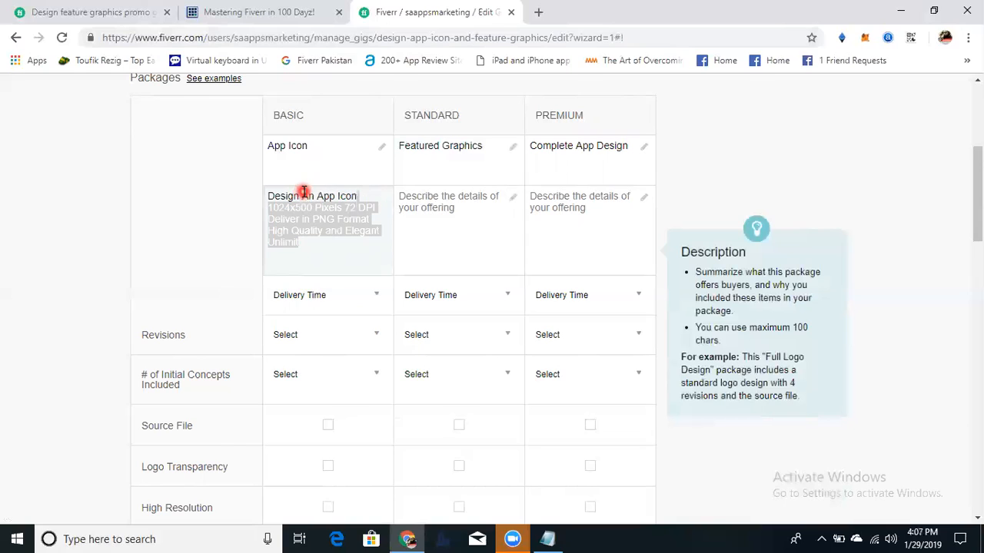
{"action": "key", "text": "ctrl+x"}
{"action": "left_click", "coordinate": [471, 222]}
{"action": "key", "text": "ctrl+v"}
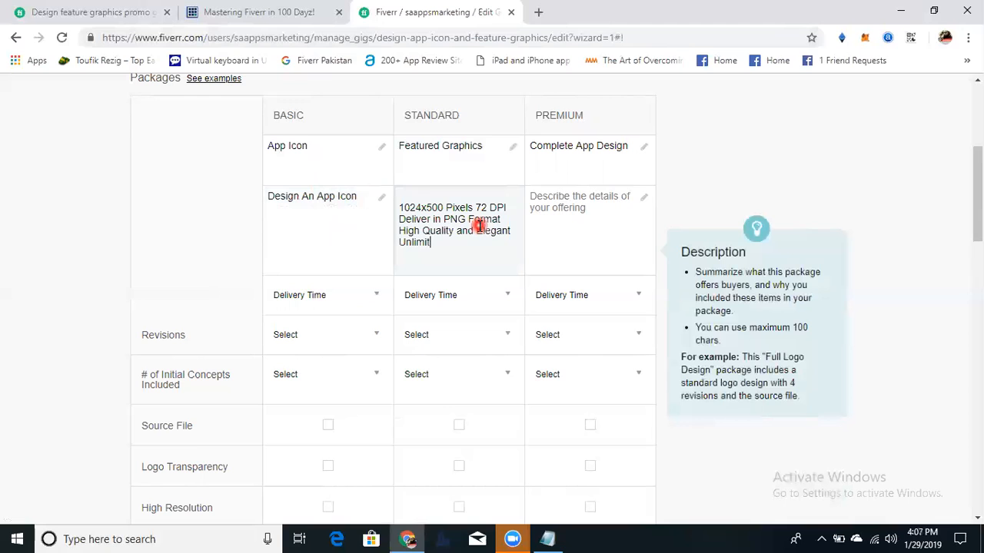
- Add the opening line "Feature Graphis for an" above the pixel size in the Standard description
{"action": "left_click", "coordinate": [427, 194]}
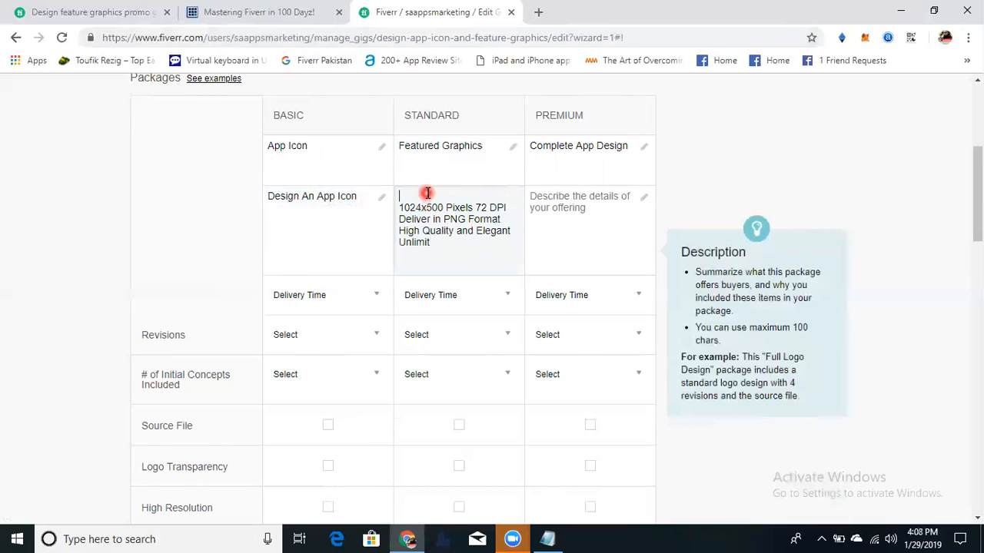
{"action": "key", "text": "alt+Tab"}
{"action": "left_click", "coordinate": [139, 128]}
{"action": "left_click_drag", "start_coordinate": [139, 127], "coordinate": [41, 130]}
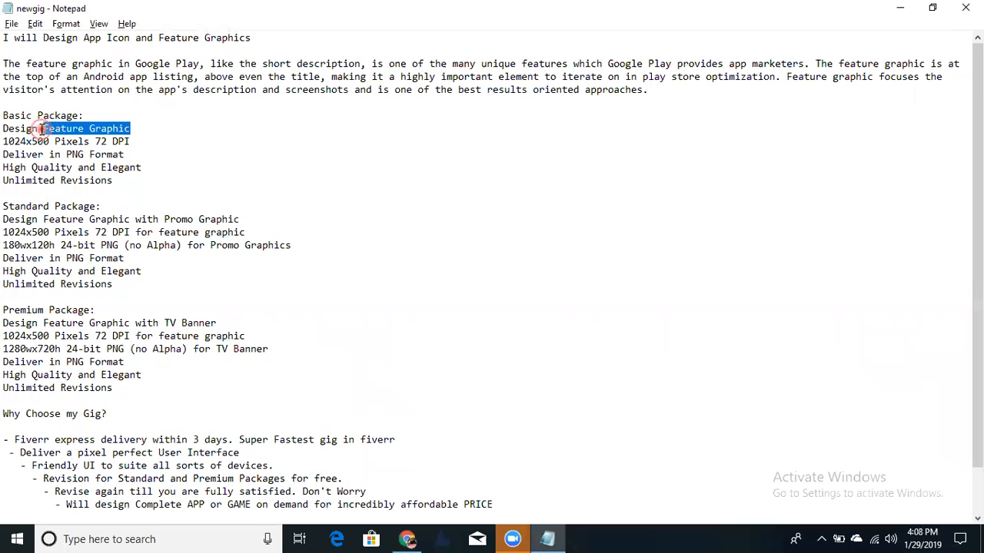
{"action": "key", "text": "alt+Tab"}
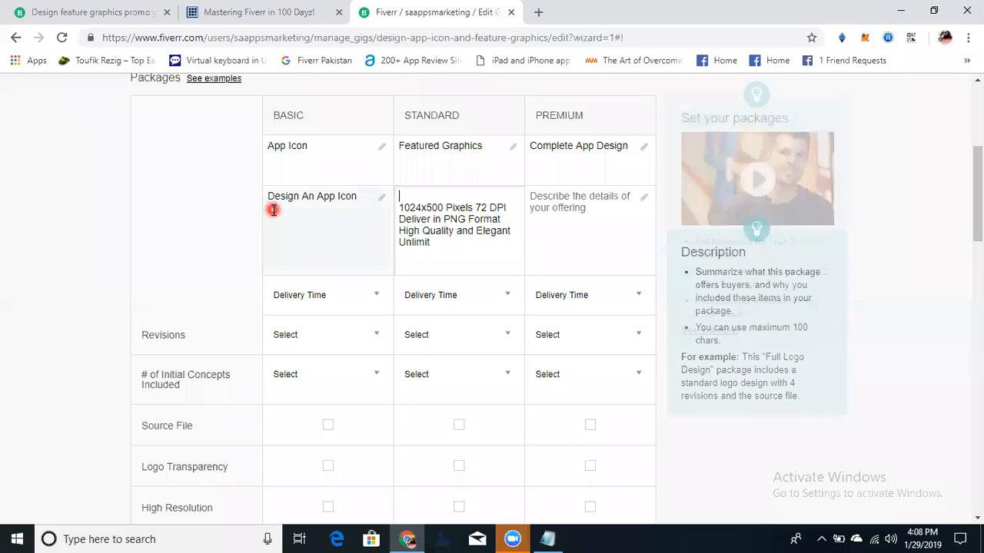
{"action": "left_click", "coordinate": [435, 206]}
{"action": "type", "text": "Single "}
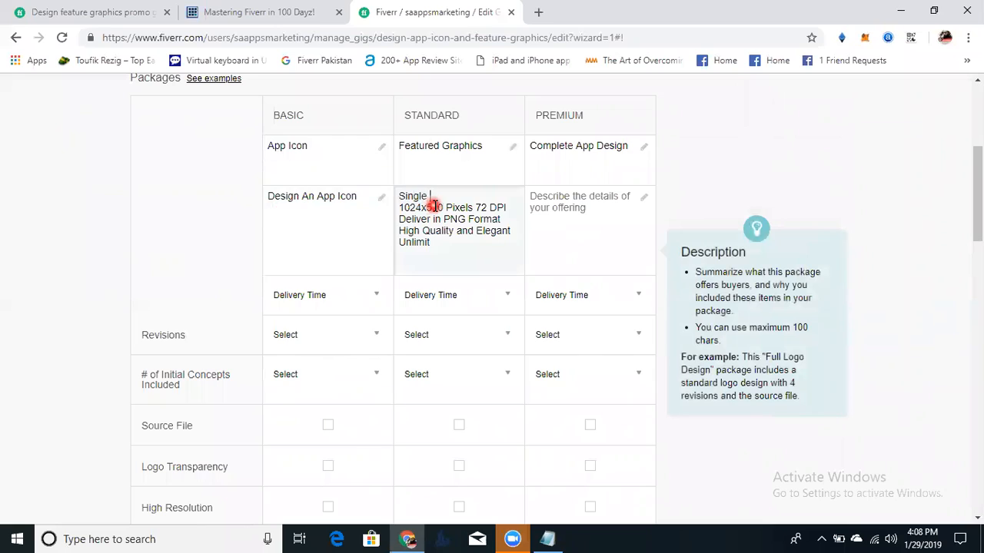
{"action": "type", "text": "Feature"}
{"action": "key", "text": "shift+Home"}
{"action": "type", "text": "Feature Graphis for an 1024x500 Pixels 72 DP"}
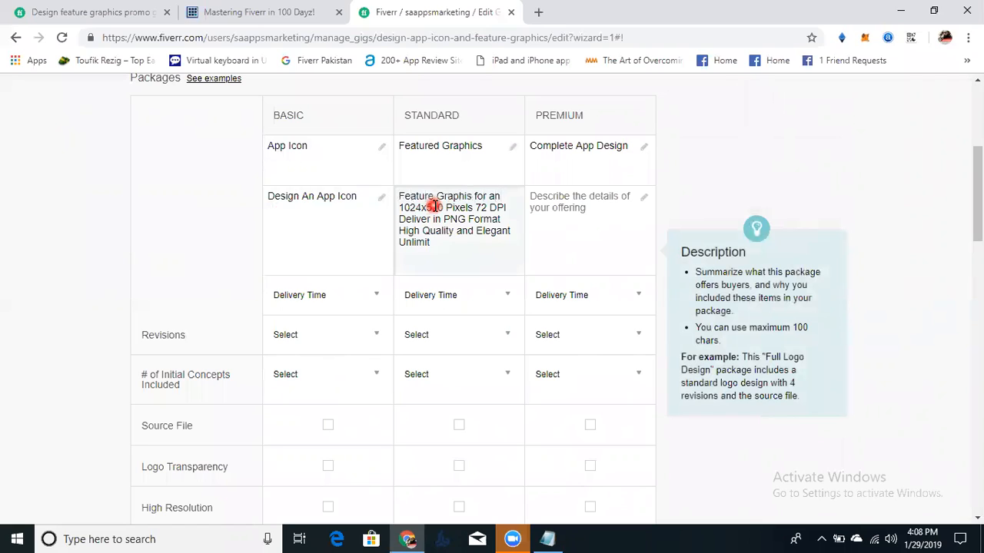
{"action": "type", "text": "I"}
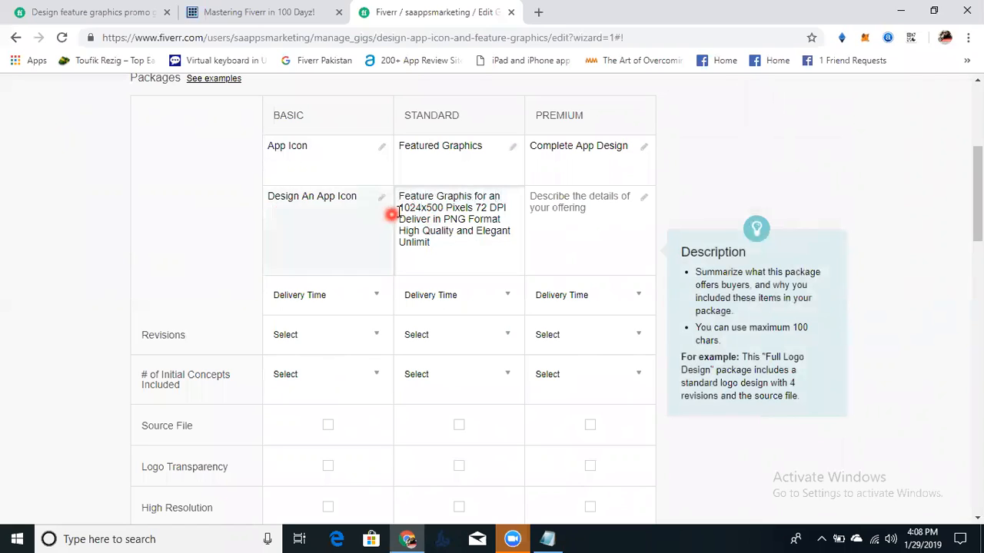
- Replace the Standard description with all the Standard Package lines from the newgig notes, starting at "Design Feature Graphic with Promo Graphic"
{"action": "left_click", "coordinate": [440, 371]}
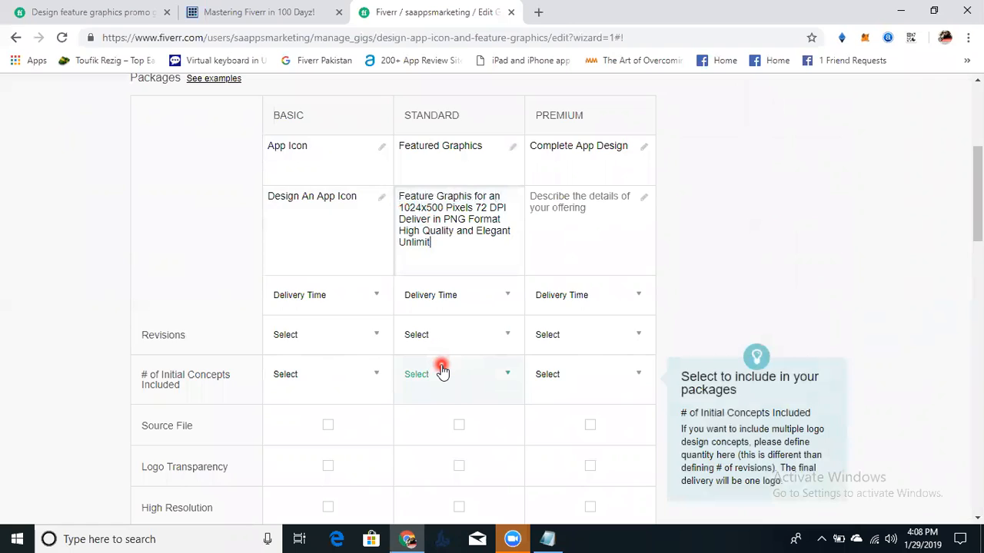
{"action": "scroll", "coordinate": [442, 372], "scroll_direction": "up", "scroll_amount": 4}
{"action": "left_click_drag", "start_coordinate": [978, 135], "coordinate": [979, 198]}
{"action": "key", "text": "alt+Tab"}
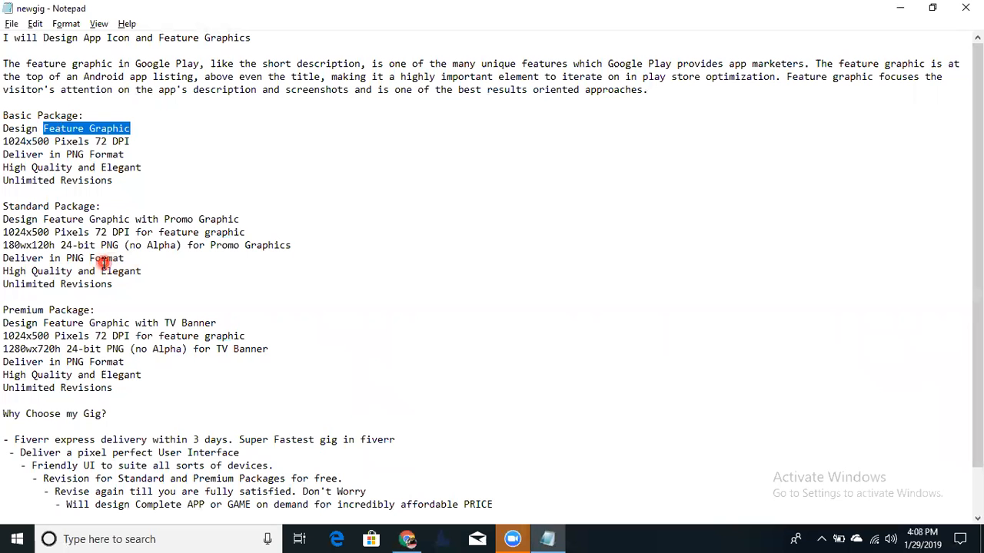
{"action": "left_click_drag", "start_coordinate": [129, 285], "coordinate": [5, 222]}
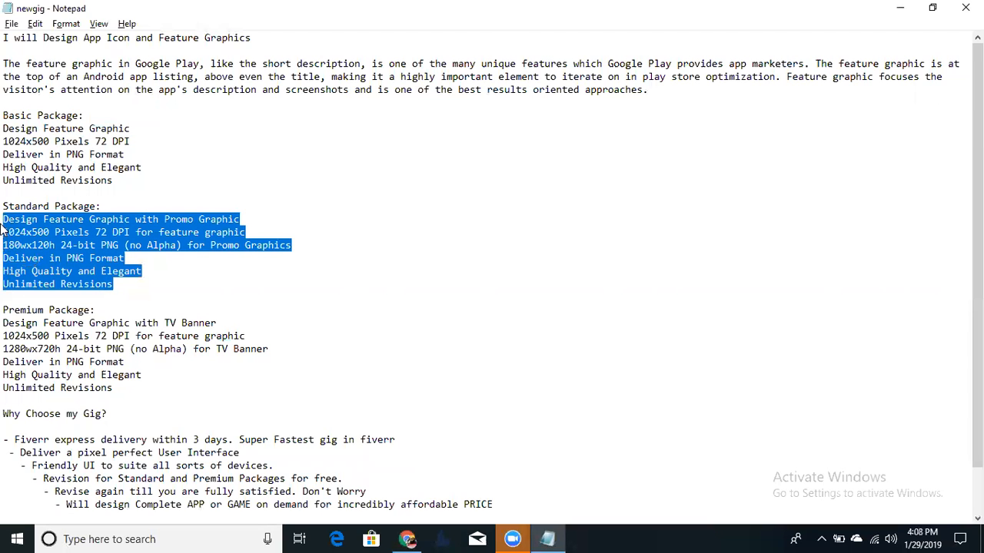
{"action": "key", "text": "alt+Tab"}
{"action": "triple_click", "coordinate": [488, 220]}
{"action": "key", "text": "ctrl+a"}
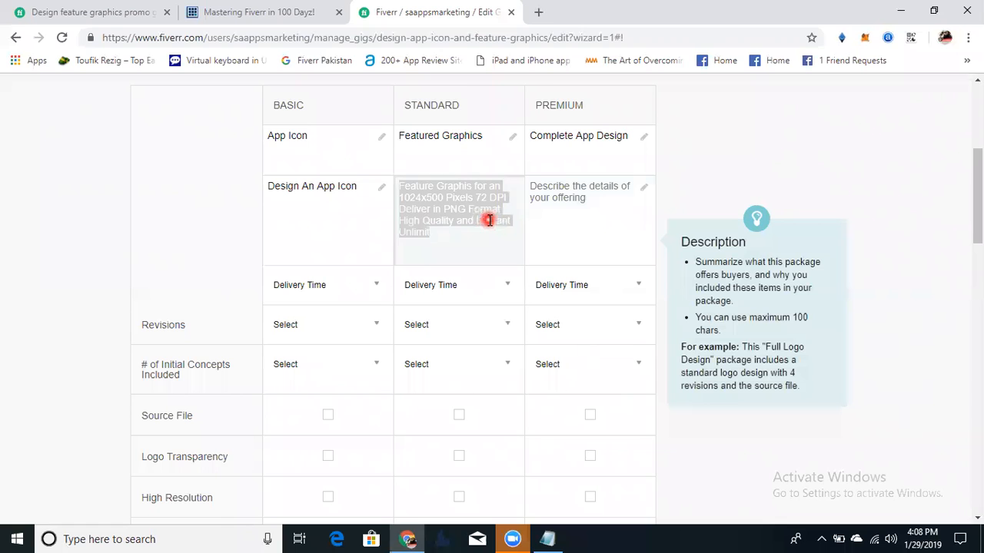
{"action": "key", "text": "ctrl+v"}
{"action": "key", "text": "alt+Tab"}
{"action": "key", "text": "alt+Tab"}
{"action": "left_click", "coordinate": [480, 234]}
{"action": "key", "text": "alt+Tab"}
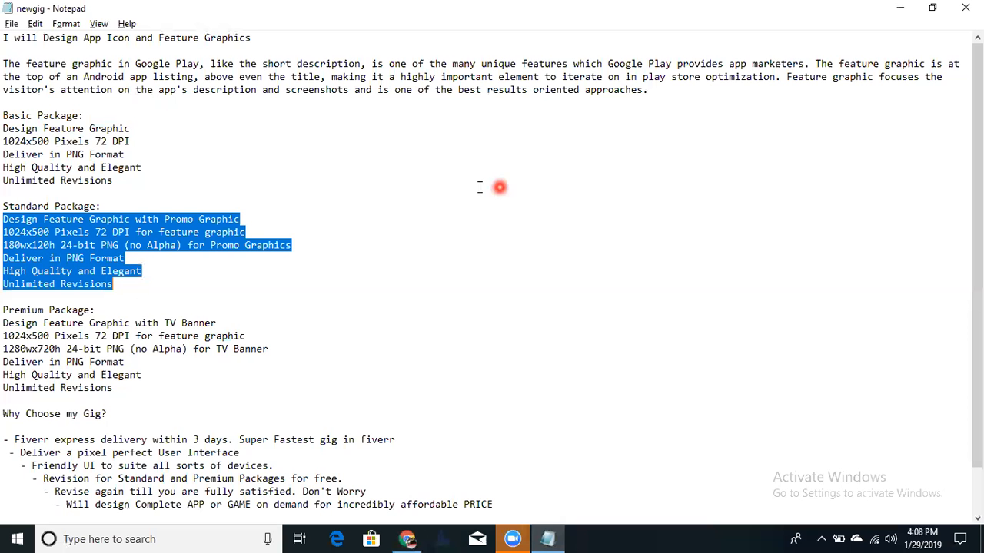
- Replace the Standard description with the Standard Package lines from the notes, starting at "1024x500 Pixels 72 DPI for feature graphic"
{"action": "left_click", "coordinate": [46, 229]}
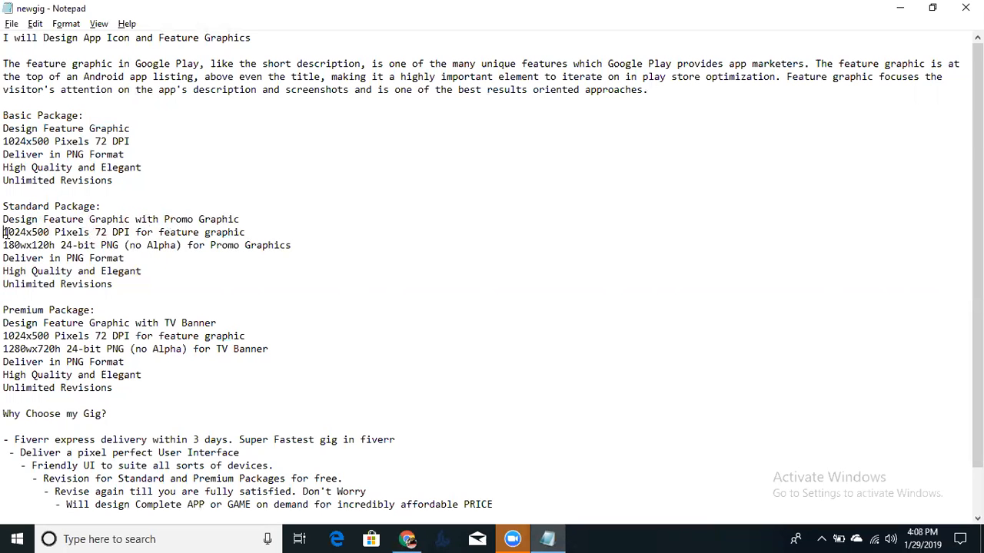
{"action": "left_click_drag", "start_coordinate": [5, 232], "coordinate": [147, 278]}
{"action": "key", "text": "ctrl+c"}
{"action": "key", "text": "alt+Tab"}
{"action": "key", "text": "ctrl+a"}
{"action": "key", "text": "ctrl+v"}
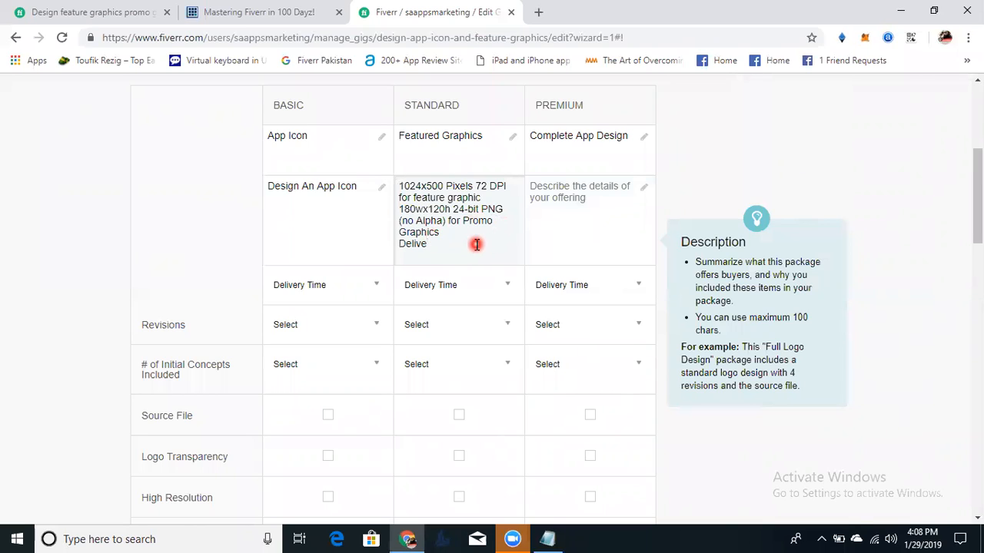
- Trim the Standard description down to "1024x500 Pixels 72 DPI for feature graphic", deleting the promo graphic and delivery lines
{"action": "key", "text": "BackSpace"}
{"action": "key", "text": "BackSpace"}
{"action": "key", "text": "BackSpace"}
{"action": "key", "text": "ctrl+Left"}
{"action": "key", "text": "Home"}
{"action": "key", "text": "ctrl+shift+End"}
{"action": "key", "text": "BackSpace"}
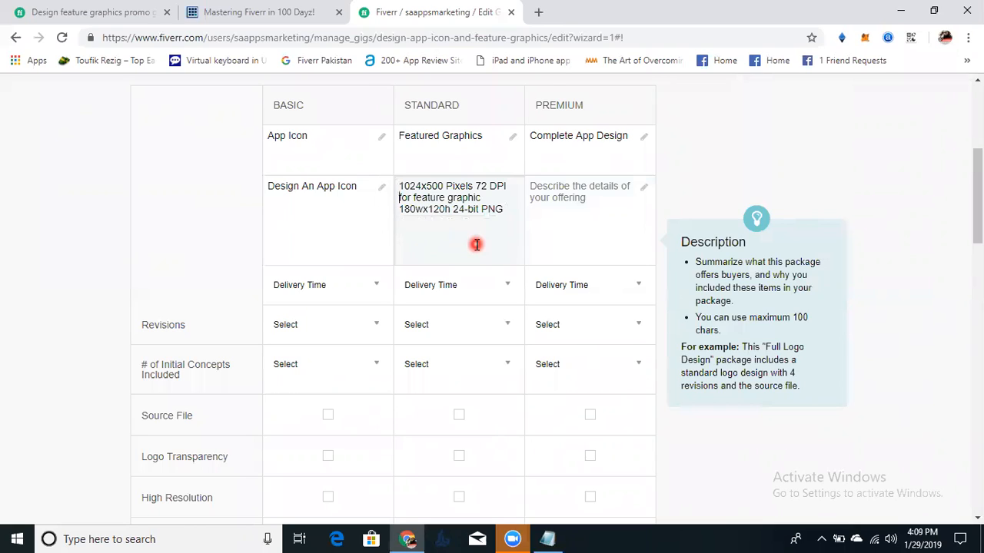
{"action": "key", "text": "ctrl+shift+Right"}
{"action": "key", "text": "Down"}
{"action": "key", "text": "shift+End"}
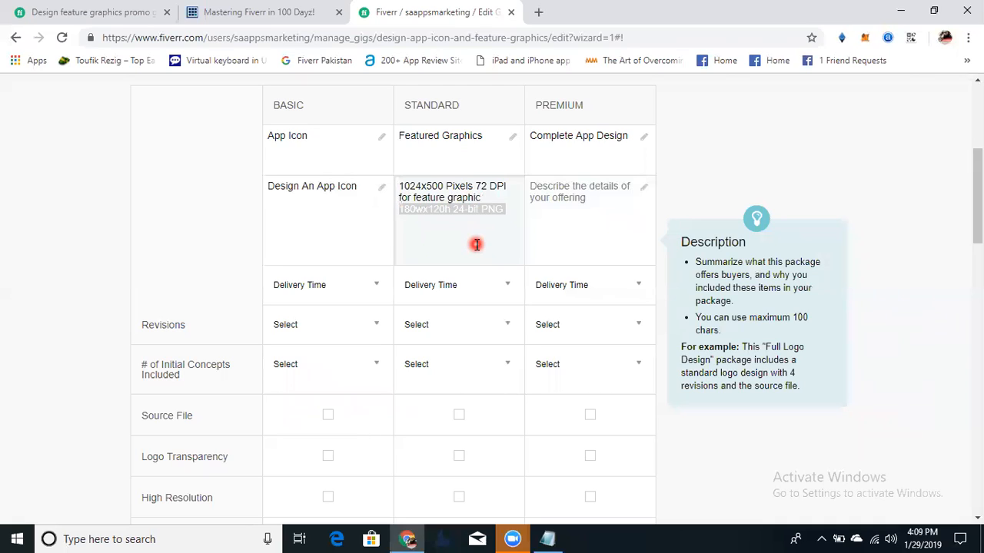
{"action": "key", "text": "BackSpace"}
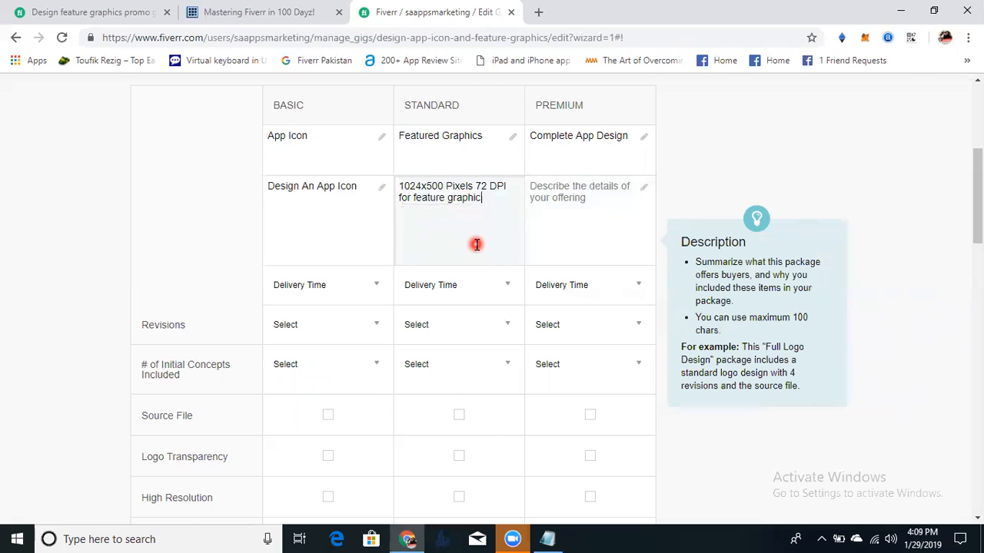
- Capitalize "Feature Graphic" in the Standard description and append "single Android App" after it
{"action": "key", "text": "Delete"}
{"action": "type", "text": "F"}
{"action": "key", "text": "Delete"}
{"action": "type", "text": "G"}
{"action": "key", "text": "Right"}
{"action": "key", "text": "Right"}
{"action": "key", "text": "Right"}
{"action": "key", "text": "Right"}
{"action": "key", "text": "Right"}
{"action": "type", "text": "sing"}
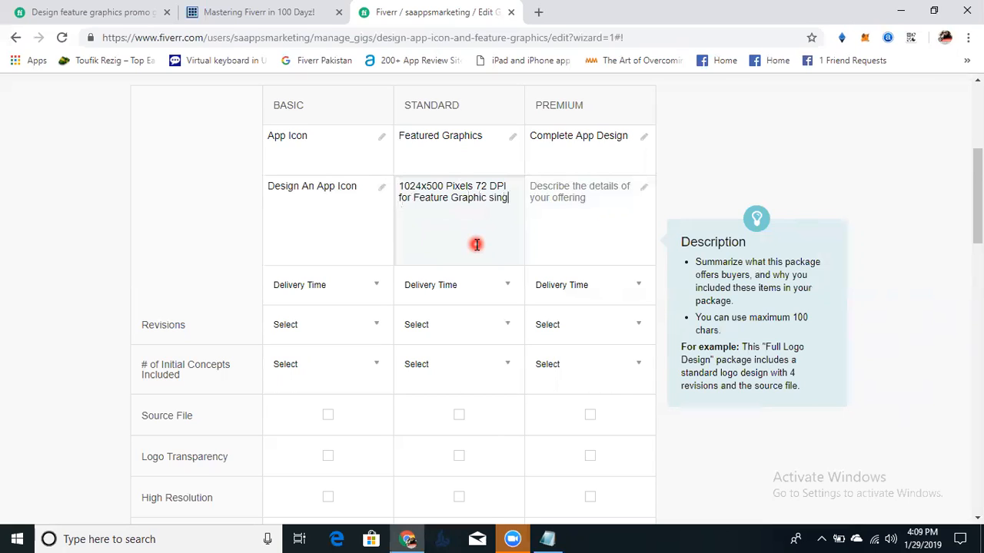
{"action": "type", "text": "le Android App"}
- Add "Size 1024x1024 PNG" below "Design An App Icon" in the Basic description and check the newgig notes
{"action": "left_click", "coordinate": [262, 244]}
{"action": "left_click", "coordinate": [357, 192]}
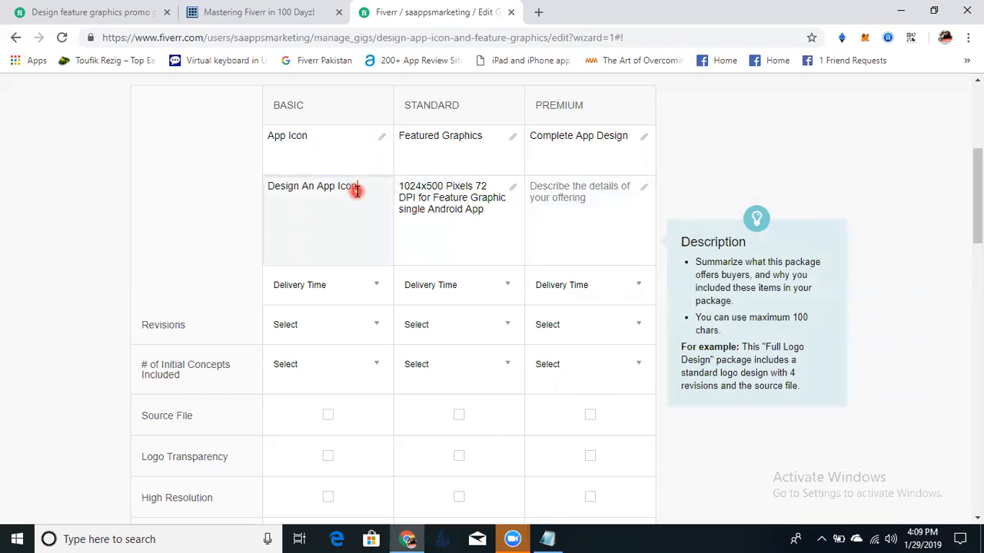
{"action": "type", "text": "Size 1024x1024 PNG"}
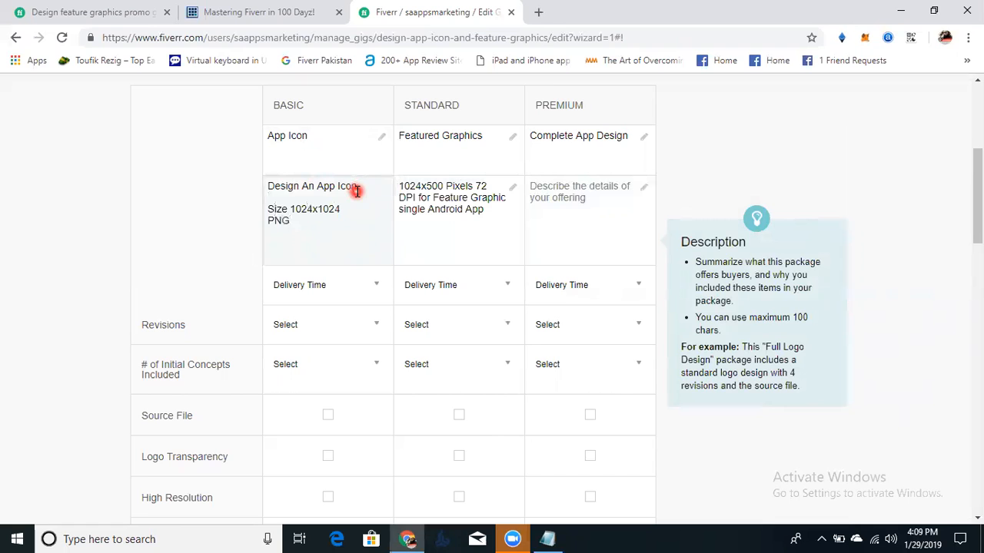
{"action": "key", "text": "alt+Tab"}
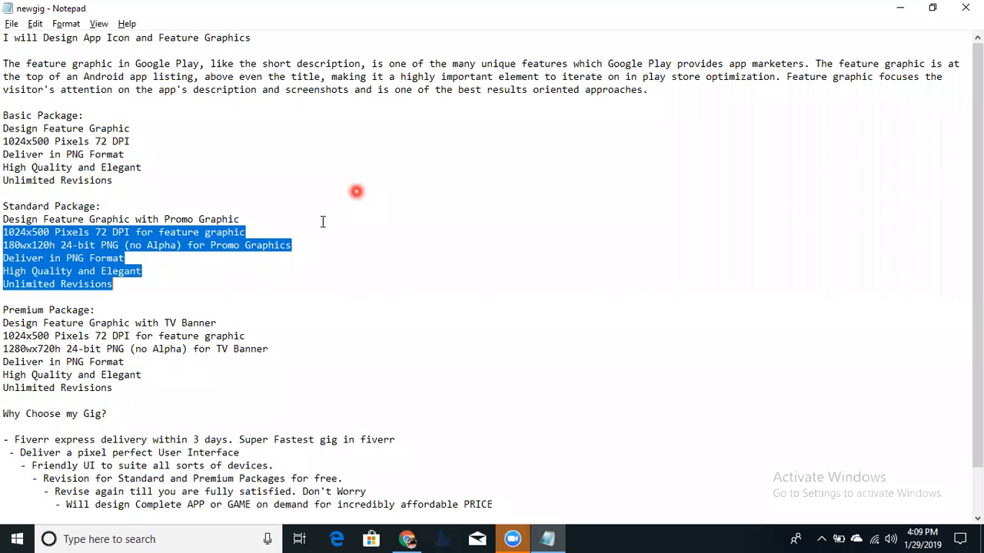
{"action": "left_click", "coordinate": [197, 340]}
{"action": "key", "text": "alt+Tab"}
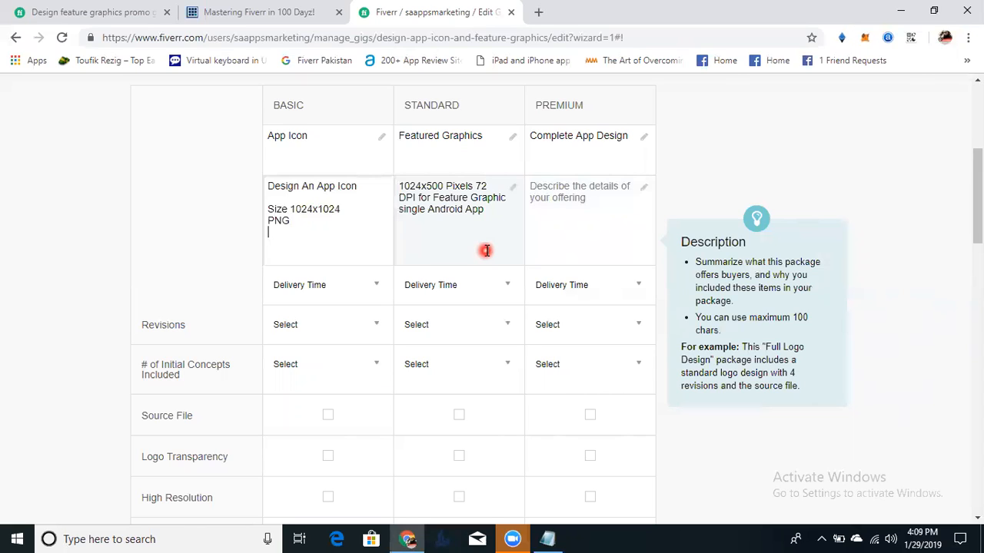
- Add a final line reading "PNG" to the Standard description
{"action": "left_click", "coordinate": [493, 209]}
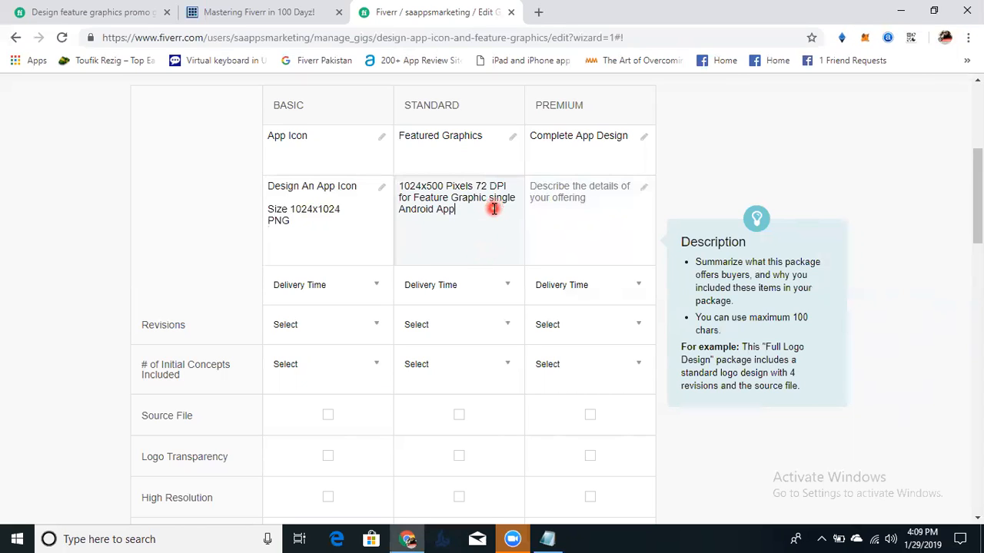
{"action": "key", "text": "Return"}
{"action": "type", "text": "PNG"}
- Copy the Premium Package lines from the newgig notes, starting at "Design Feature Graphic with TV Banner", into the Premium description
{"action": "left_click", "coordinate": [584, 209]}
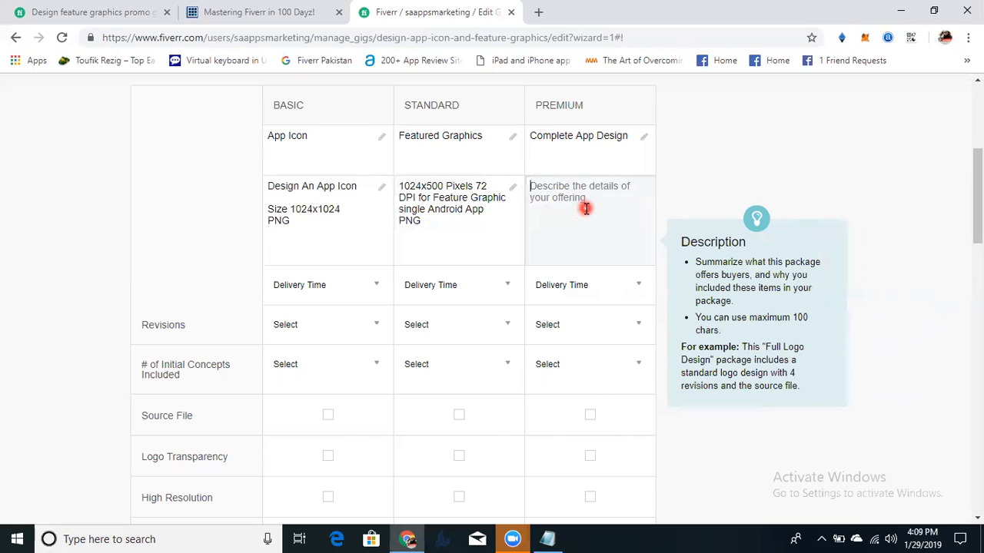
{"action": "key", "text": "alt+Tab"}
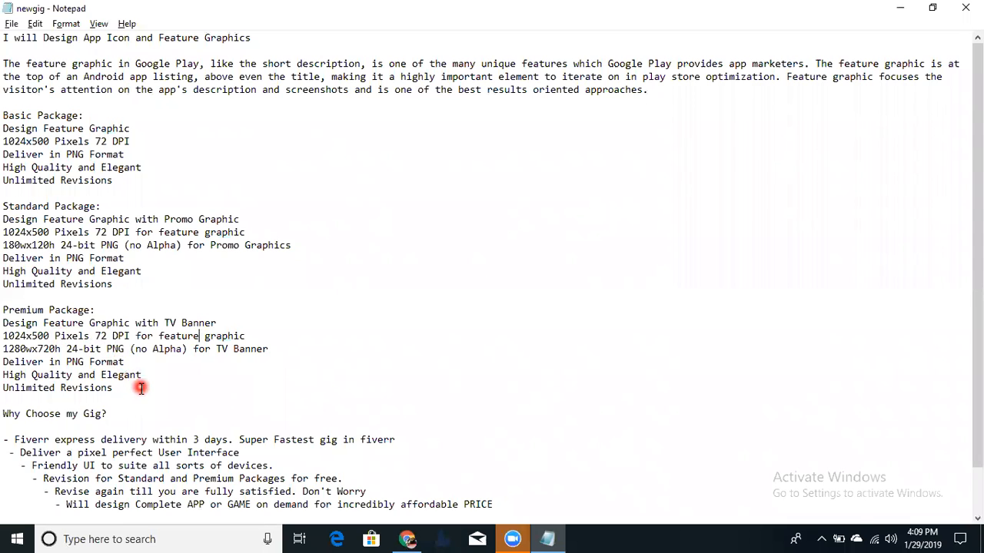
{"action": "left_click_drag", "start_coordinate": [134, 388], "coordinate": [3, 325]}
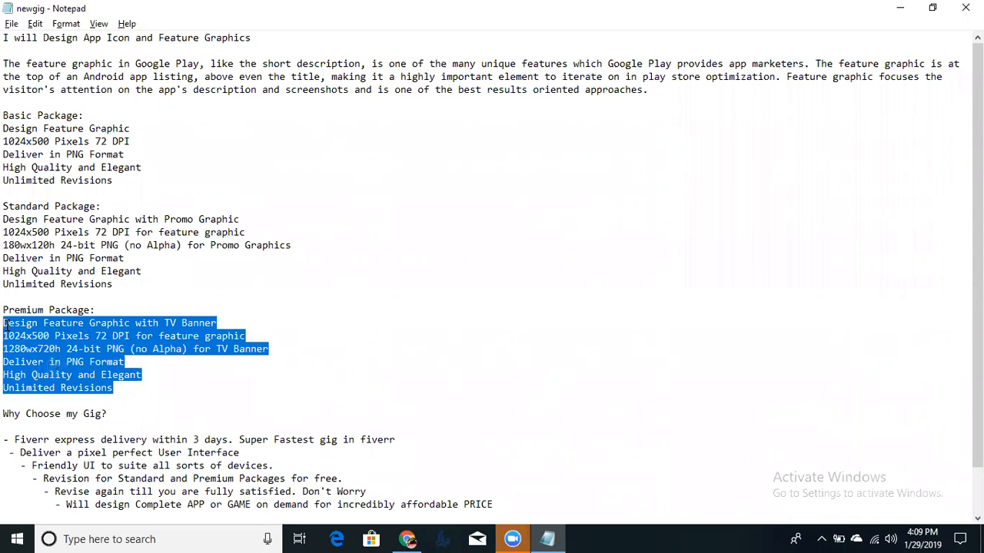
{"action": "key", "text": "ctrl+c"}
{"action": "key", "text": "alt+Tab"}
{"action": "key", "text": "ctrl+v"}
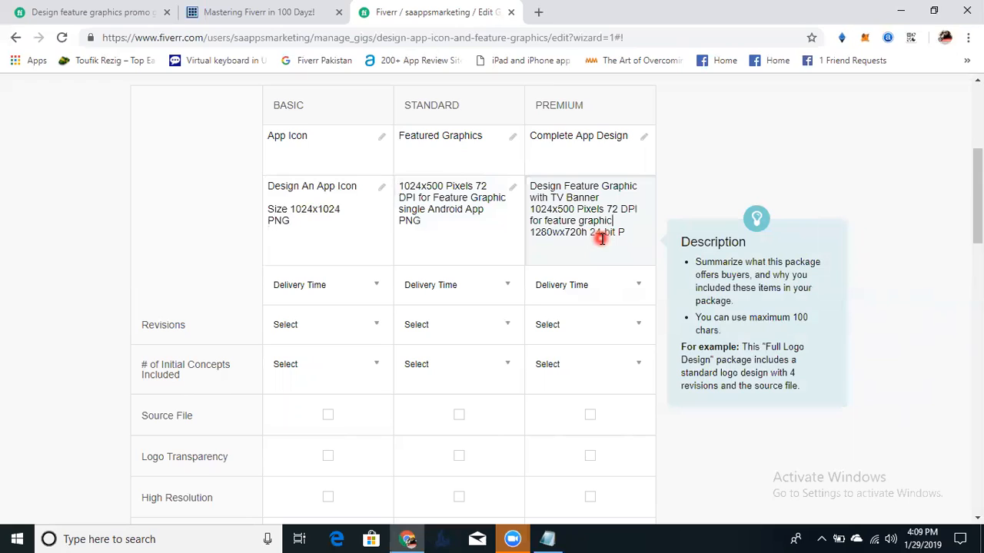
- Edit the Premium description to read "Design Feature Graphic with App Icon 1024x500 Pixels 72 DPI PNG & PSD"
{"action": "key", "text": "ctrl+shift+Left"}
{"action": "key", "text": "ctrl+shift+Left"}
{"action": "type", "text": "App Icon"}
{"action": "key", "text": "Down"}
{"action": "key", "text": "Up"}
{"action": "key", "text": "Home"}
{"action": "key", "text": "shift+Down"}
{"action": "key", "text": "shift+End"}
{"action": "type", "text": "PNG & PS"}
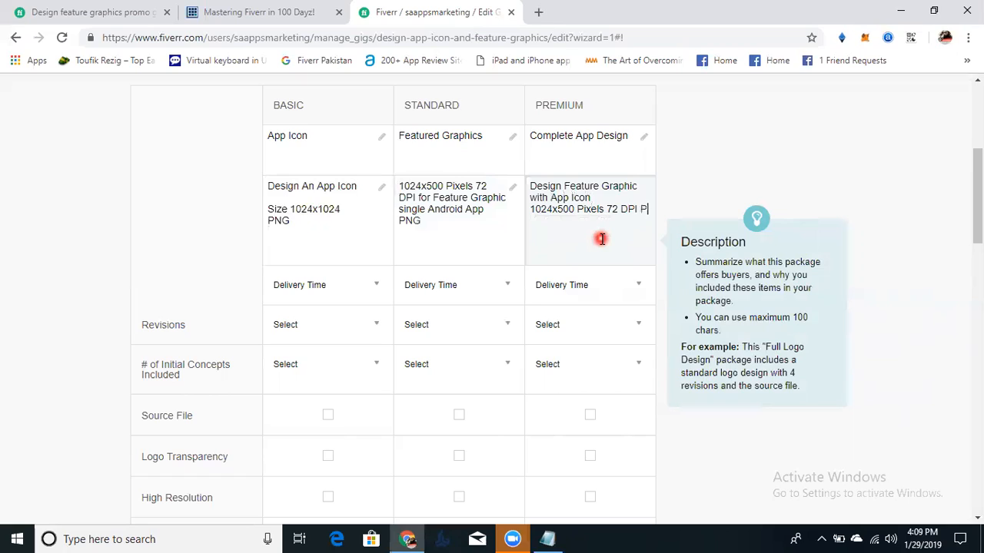
{"action": "type", "text": "D"}
- Set the Basic package's delivery time to 5 Days Delivery
{"action": "left_click", "coordinate": [351, 297]}
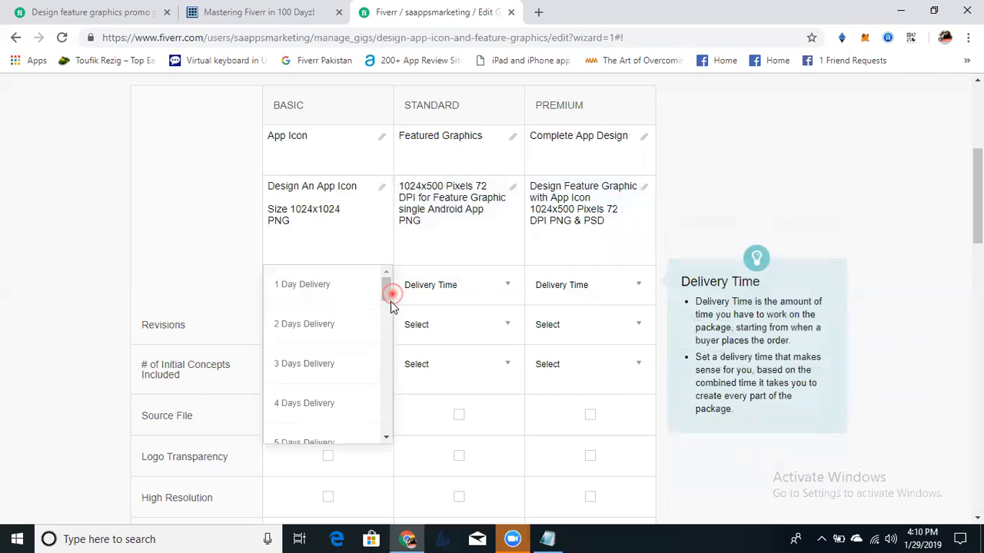
{"action": "left_click", "coordinate": [386, 304]}
{"action": "left_click", "coordinate": [384, 298]}
{"action": "mouse_move", "coordinate": [387, 294]}
{"action": "left_mouse_down"}
{"action": "mouse_move", "coordinate": [392, 325]}
{"action": "mouse_move", "coordinate": [392, 310]}
{"action": "left_mouse_up"}
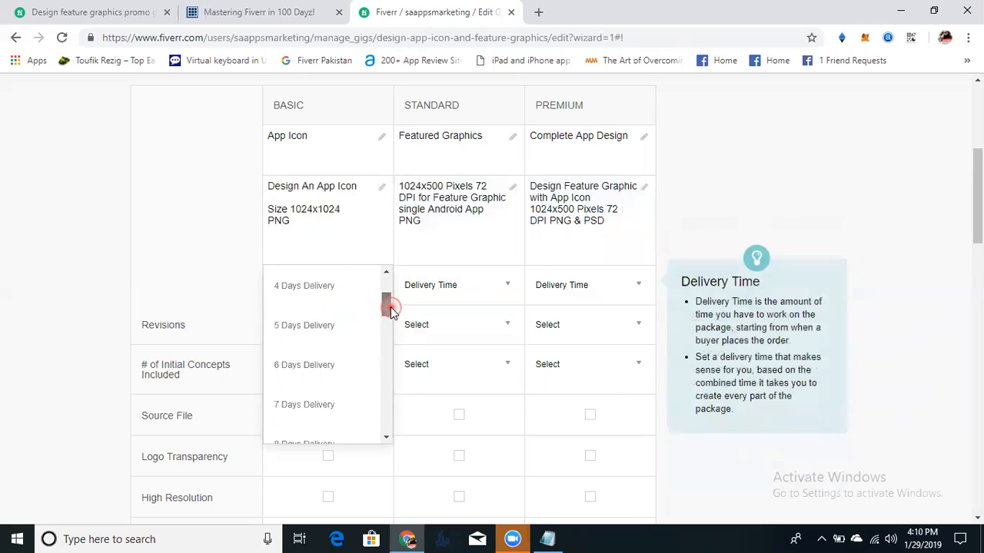
{"action": "left_click", "coordinate": [345, 327]}
- Set the Standard package's delivery time to 7 Days Delivery
{"action": "left_click", "coordinate": [477, 289]}
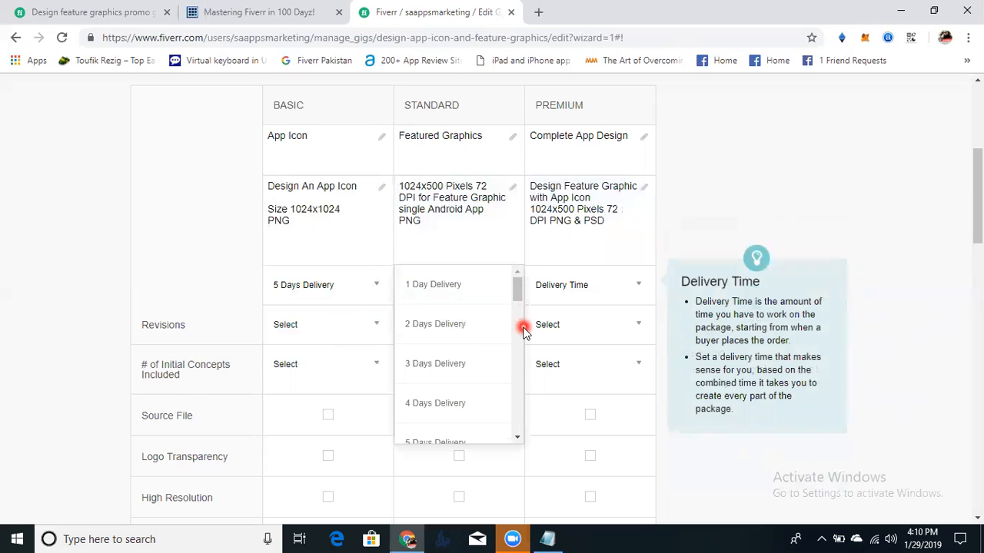
{"action": "left_click", "coordinate": [522, 329]}
{"action": "left_click", "coordinate": [514, 282]}
{"action": "left_click_drag", "start_coordinate": [516, 287], "coordinate": [517, 317]}
{"action": "left_click", "coordinate": [452, 351]}
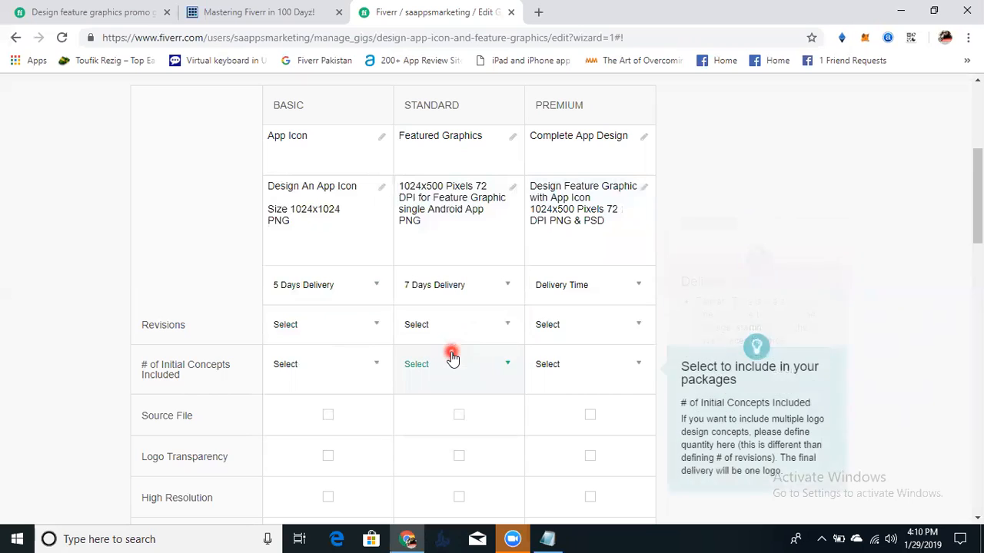
- Set the Premium package's delivery time to 10 Days Delivery
{"action": "left_click", "coordinate": [596, 284]}
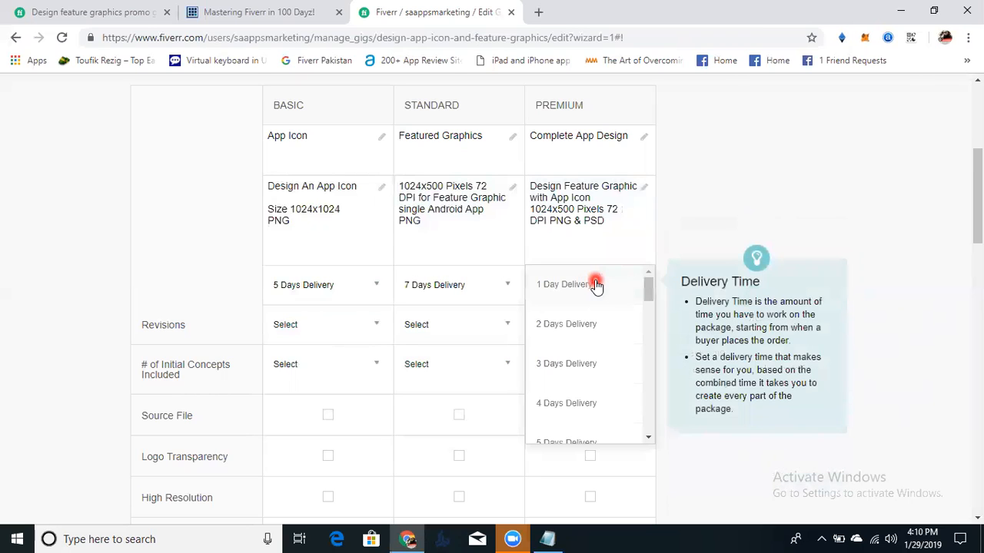
{"action": "left_click_drag", "start_coordinate": [650, 284], "coordinate": [643, 334]}
{"action": "left_click", "coordinate": [602, 304]}
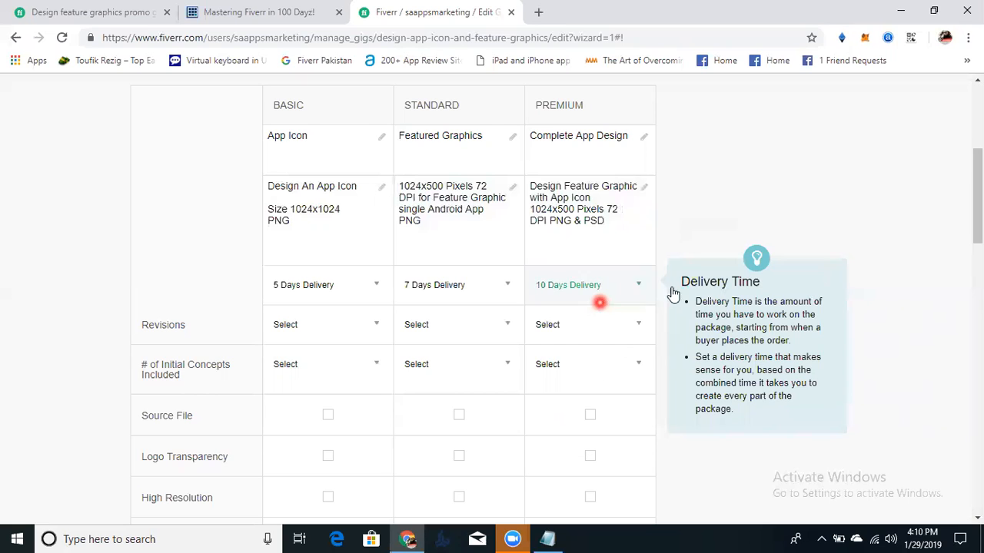
{"action": "scroll", "coordinate": [556, 299], "scroll_direction": "up", "scroll_amount": 1}
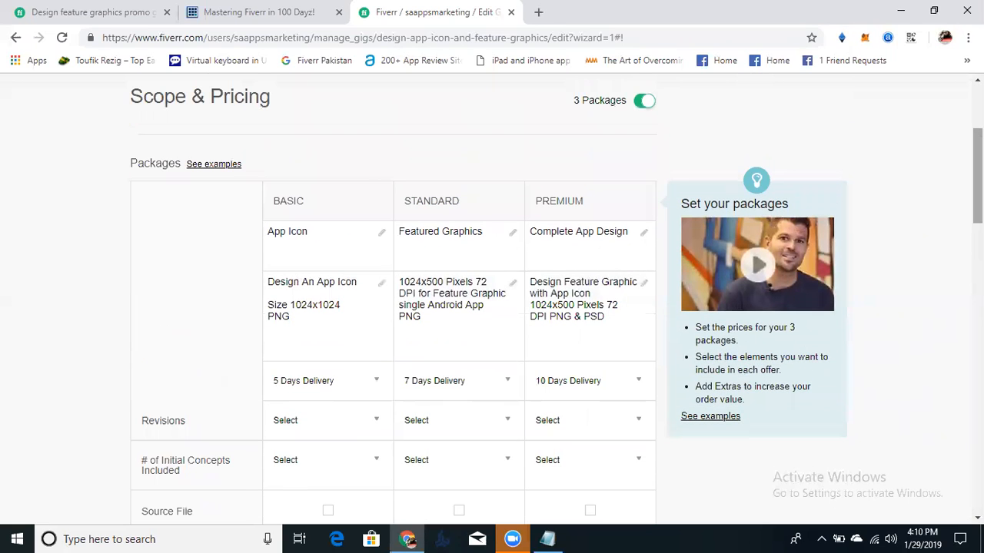
{"action": "left_click", "coordinate": [567, 301]}
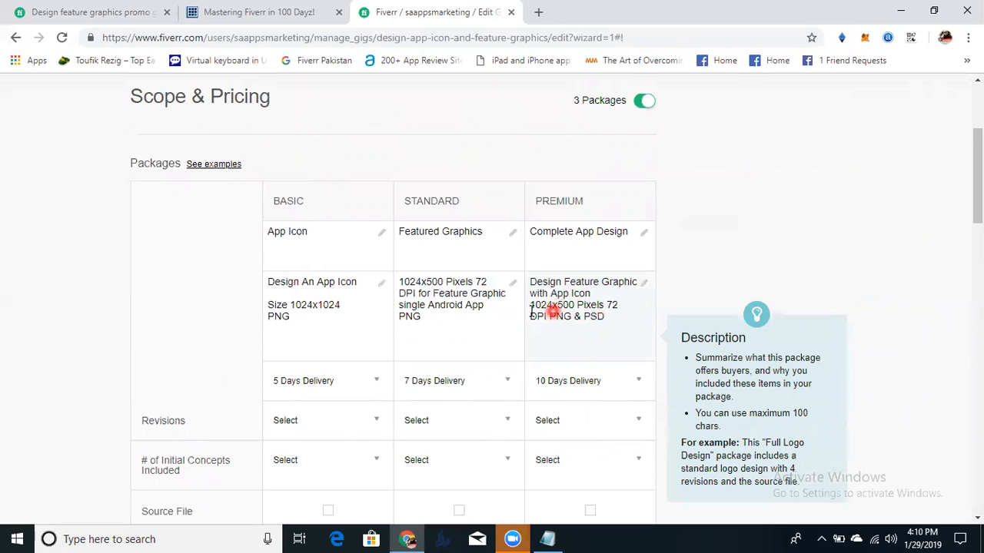
{"action": "left_click", "coordinate": [811, 263]}
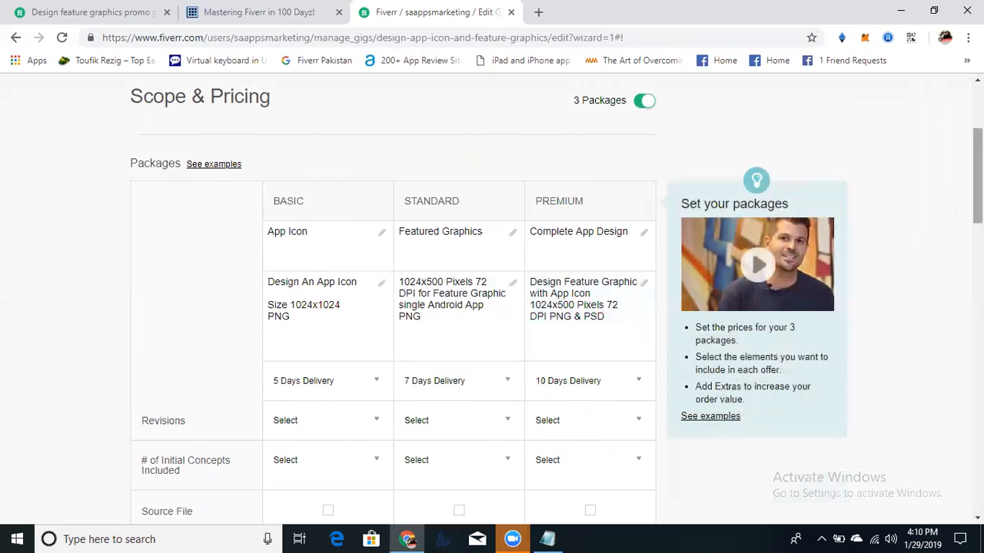
{"action": "scroll", "coordinate": [944, 247], "scroll_direction": "down", "scroll_amount": 1}
{"action": "scroll", "coordinate": [943, 247], "scroll_direction": "down", "scroll_amount": 1}
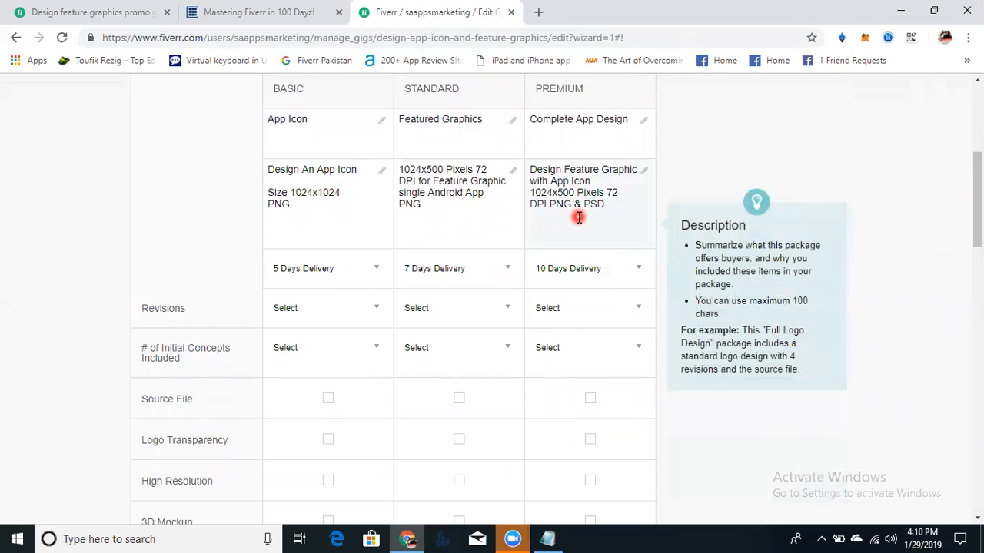
- Set the number of revisions to 0 for Basic, 1 for Standard and 2 for Premium
{"action": "mouse_move", "coordinate": [977, 206]}
{"action": "left_mouse_down"}
{"action": "mouse_move", "coordinate": [976, 191]}
{"action": "mouse_move", "coordinate": [977, 203]}
{"action": "left_mouse_up"}
{"action": "left_click", "coordinate": [338, 332]}
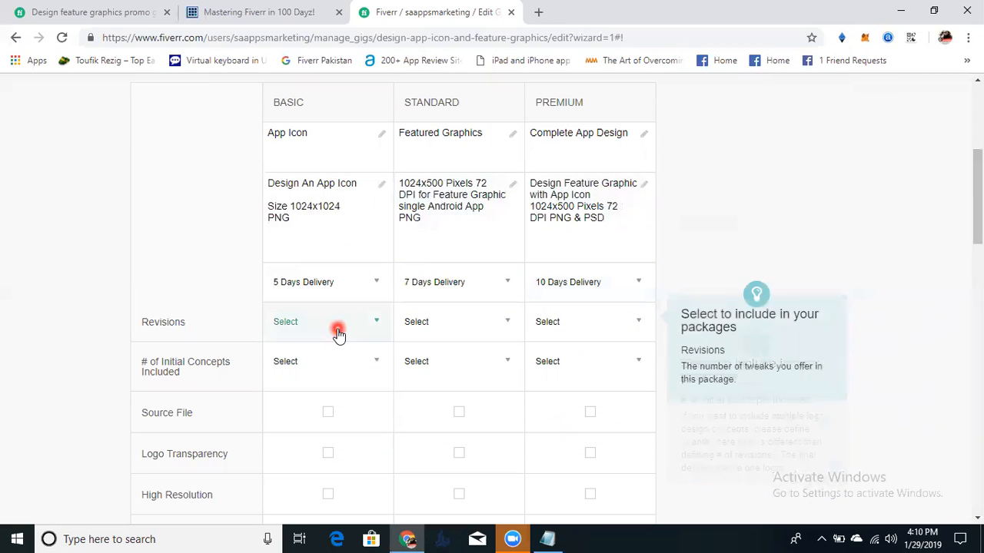
{"action": "left_click", "coordinate": [325, 372]}
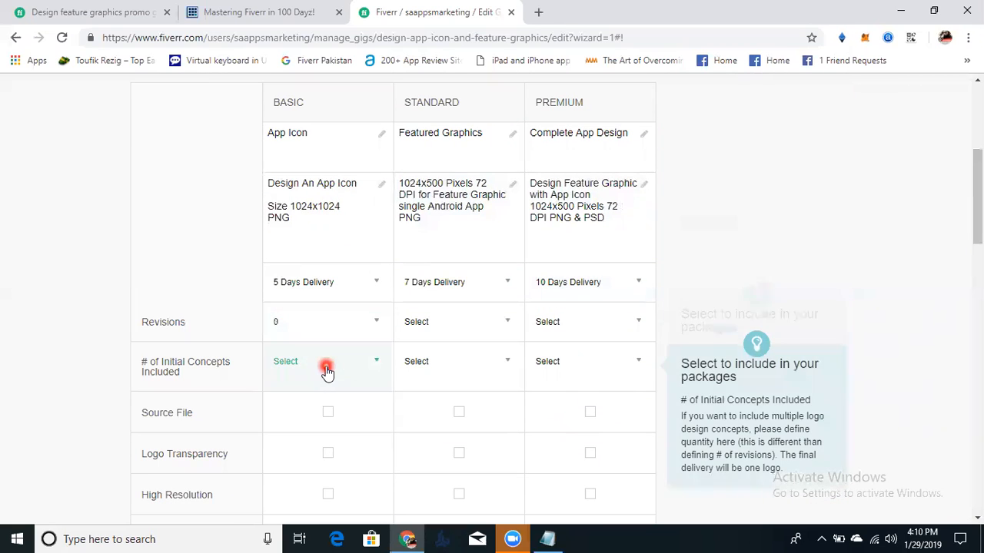
{"action": "left_click", "coordinate": [401, 321]}
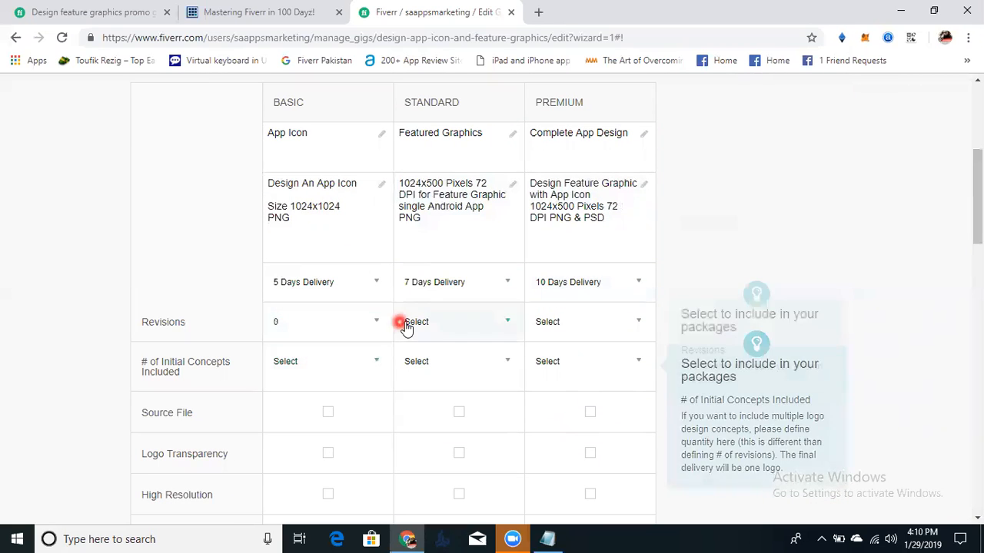
{"action": "left_click", "coordinate": [446, 325]}
{"action": "left_click", "coordinate": [428, 402]}
{"action": "left_click", "coordinate": [586, 335]}
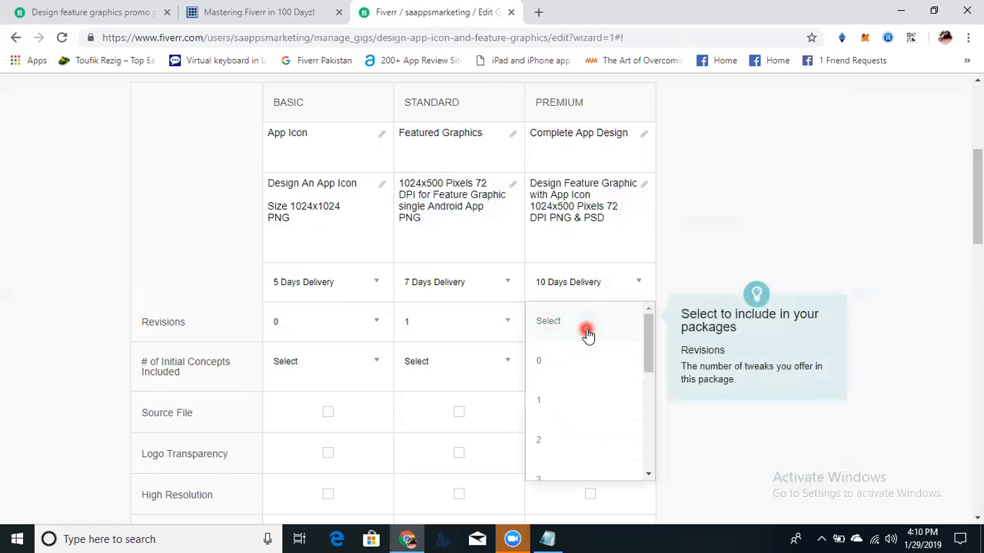
{"action": "left_click", "coordinate": [580, 438]}
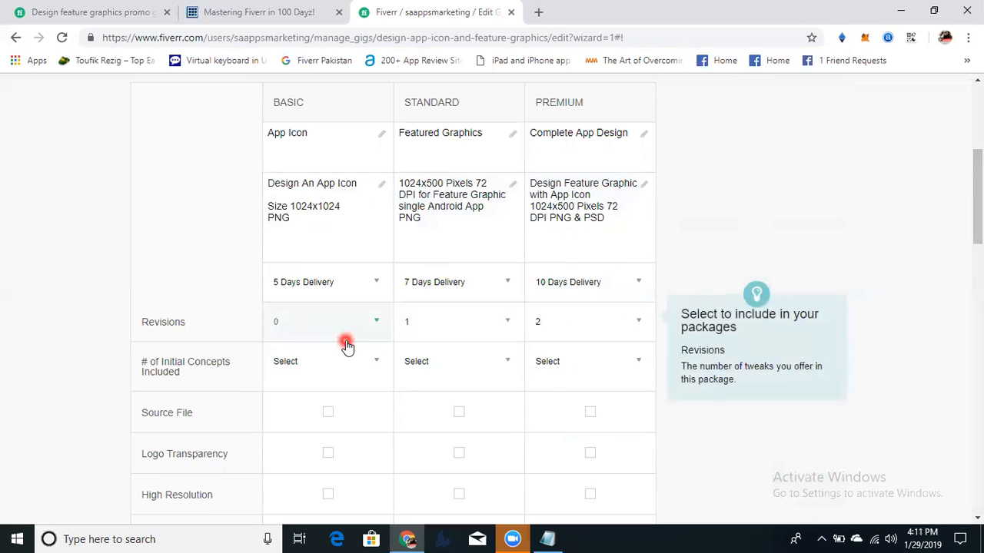
- Set the number of initial concepts included to 1 for Basic, 2 for Standard and 4 for Premium
{"action": "left_click", "coordinate": [319, 377]}
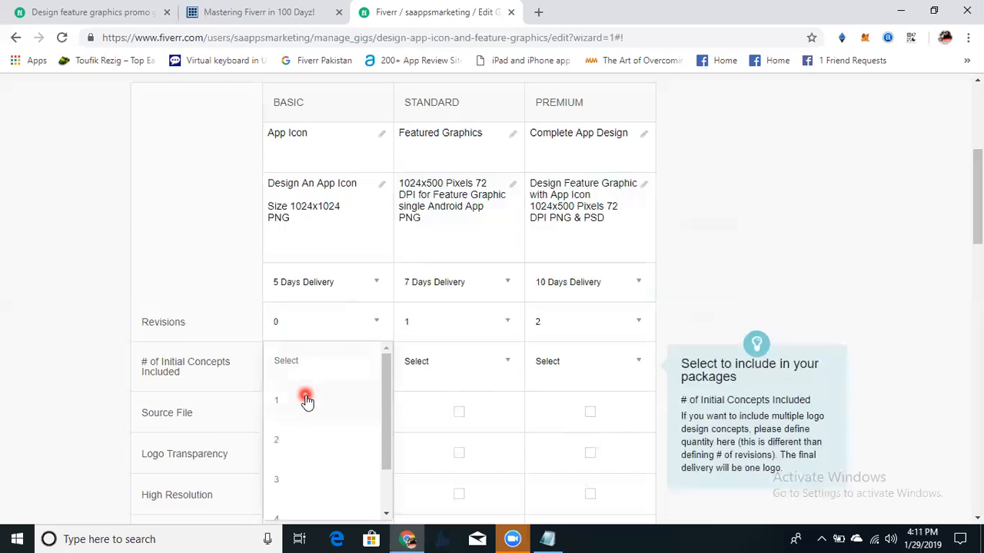
{"action": "left_click", "coordinate": [301, 413]}
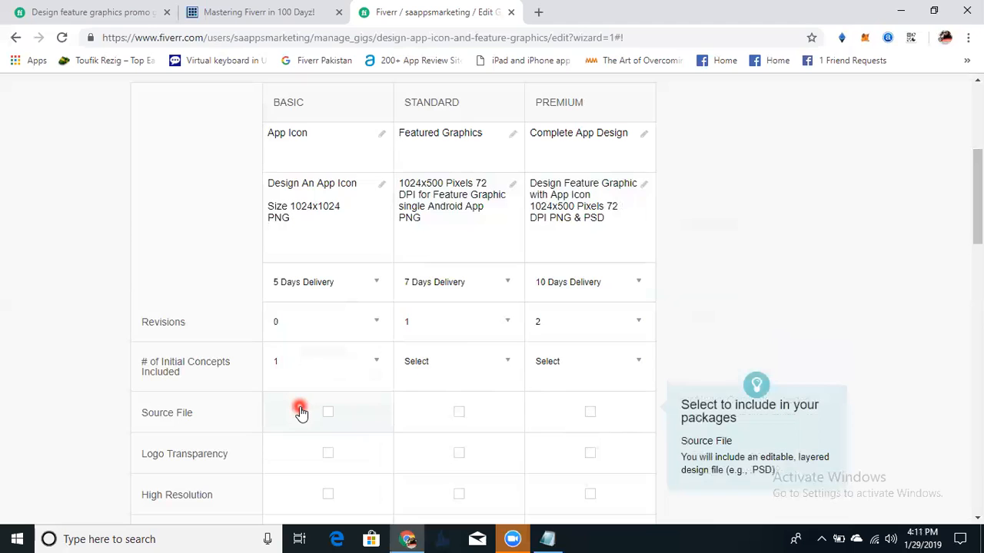
{"action": "left_click", "coordinate": [463, 361]}
{"action": "left_click", "coordinate": [425, 445]}
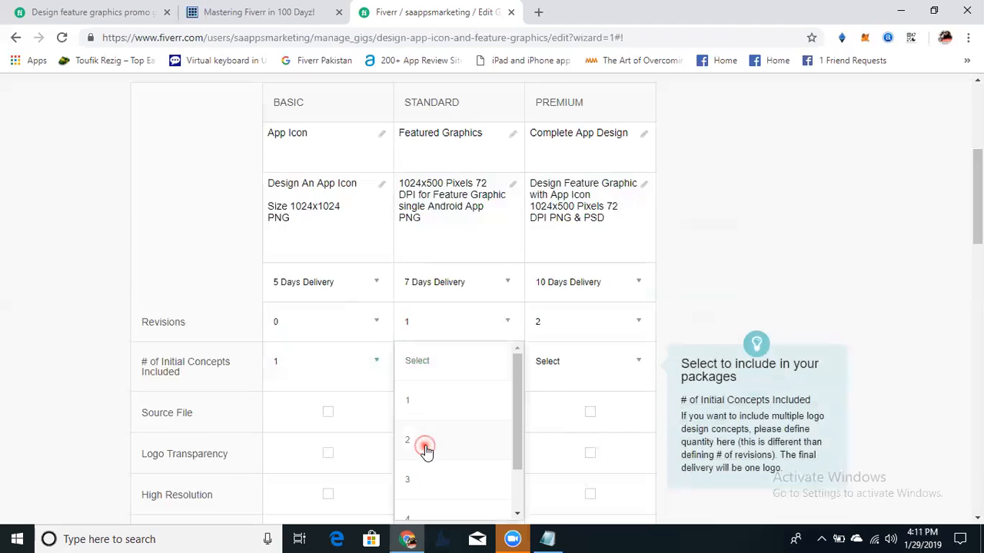
{"action": "left_click", "coordinate": [605, 367]}
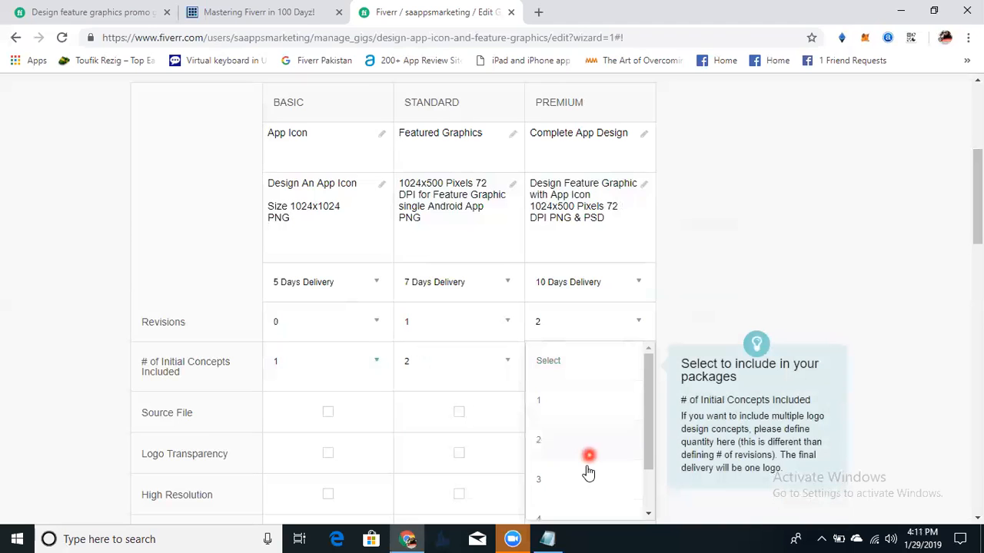
{"action": "left_click", "coordinate": [571, 518]}
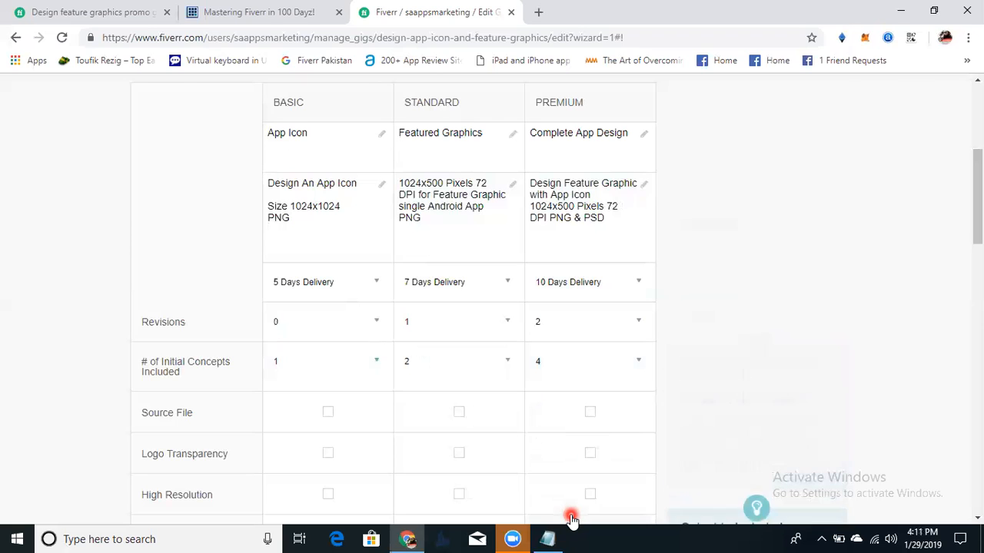
{"action": "scroll", "coordinate": [394, 308], "scroll_direction": "down", "scroll_amount": 2}
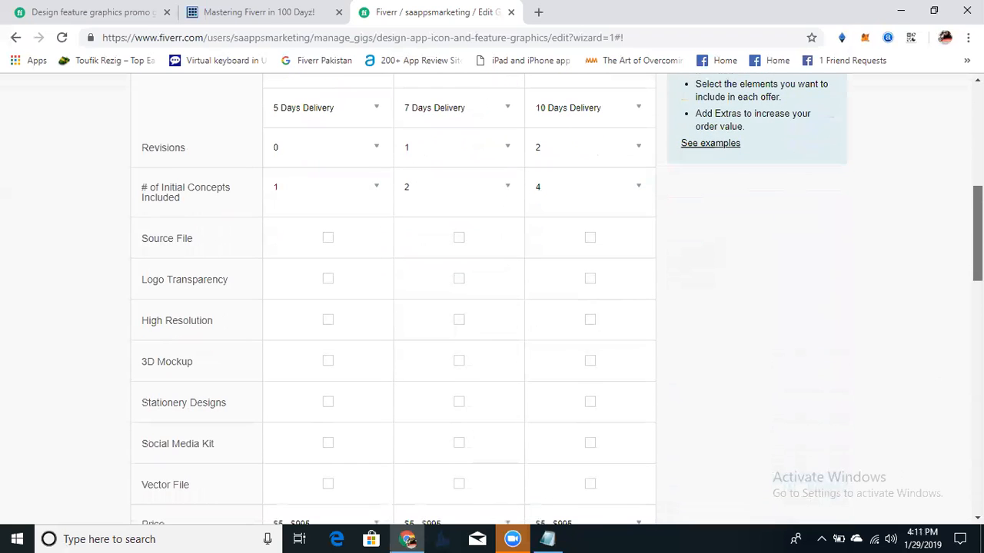
- Include the source file in the Premium package only and logo transparency in all three packages
{"action": "left_click", "coordinate": [345, 256]}
{"action": "left_click", "coordinate": [334, 244]}
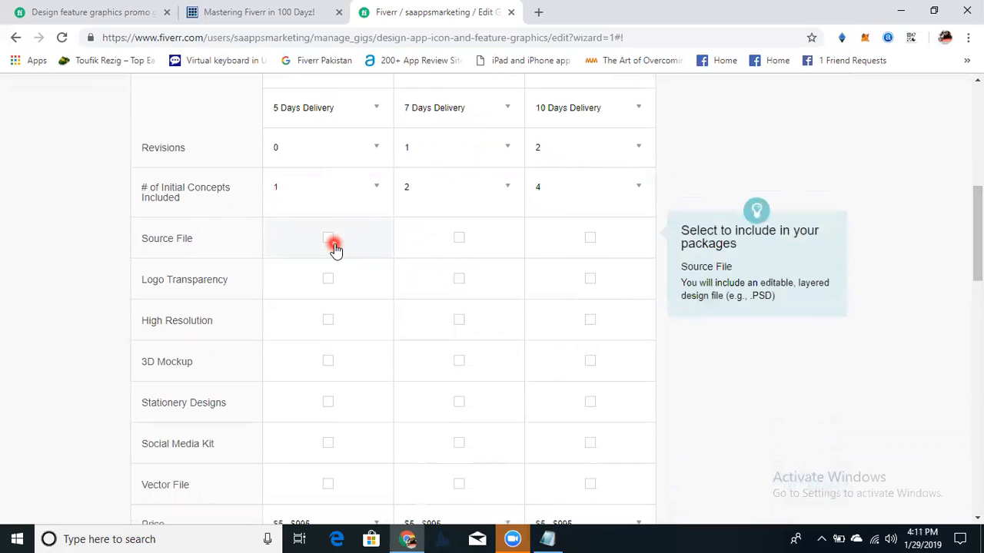
{"action": "left_click", "coordinate": [589, 239]}
{"action": "left_click", "coordinate": [487, 320]}
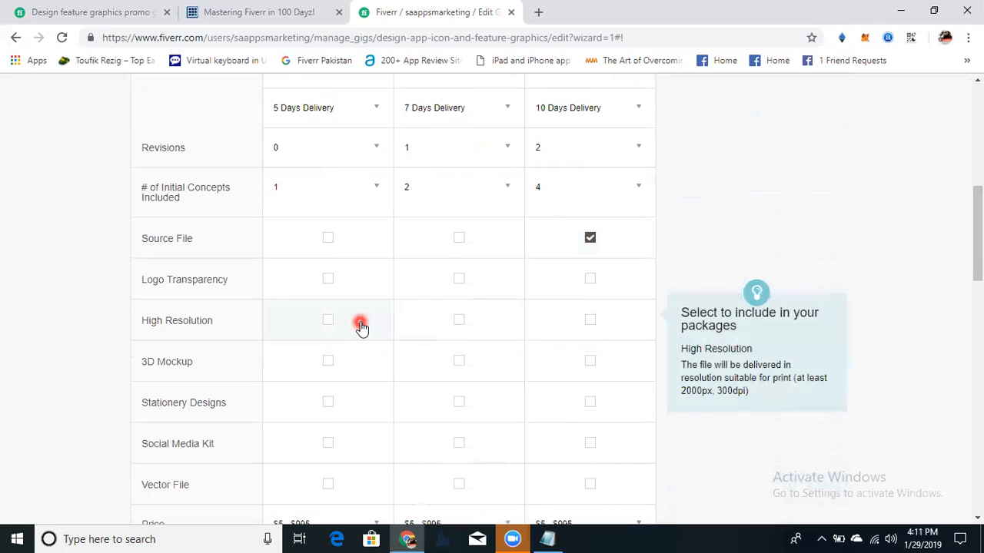
{"action": "left_click", "coordinate": [328, 279]}
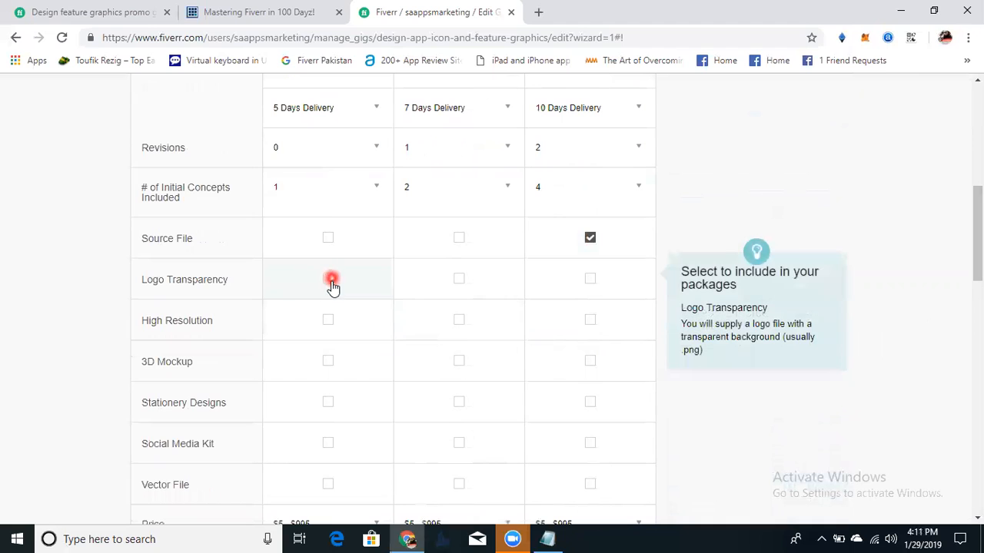
{"action": "left_click", "coordinate": [464, 285]}
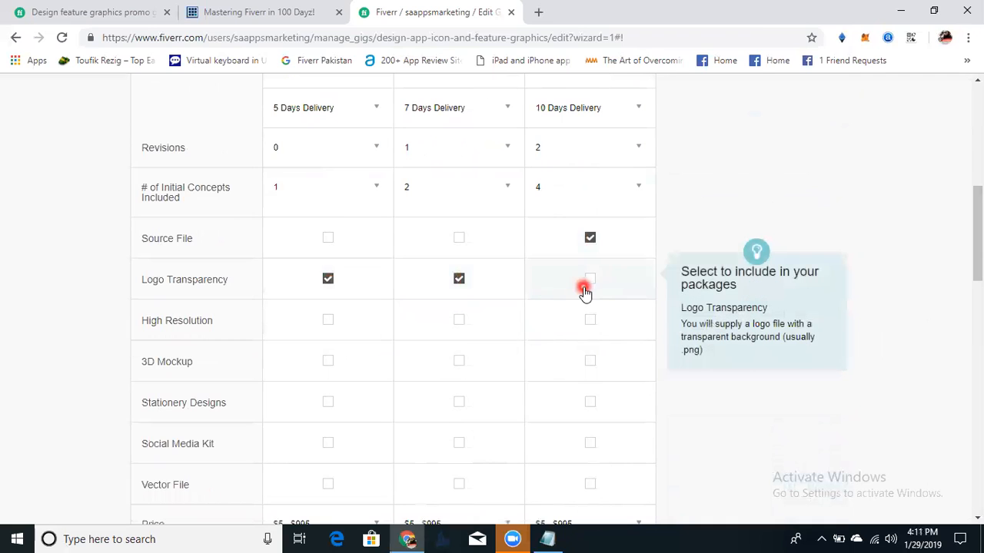
- Include high resolution in all three packages and the 3D mockup in Premium only
{"action": "left_click", "coordinate": [329, 322]}
{"action": "left_click", "coordinate": [459, 323]}
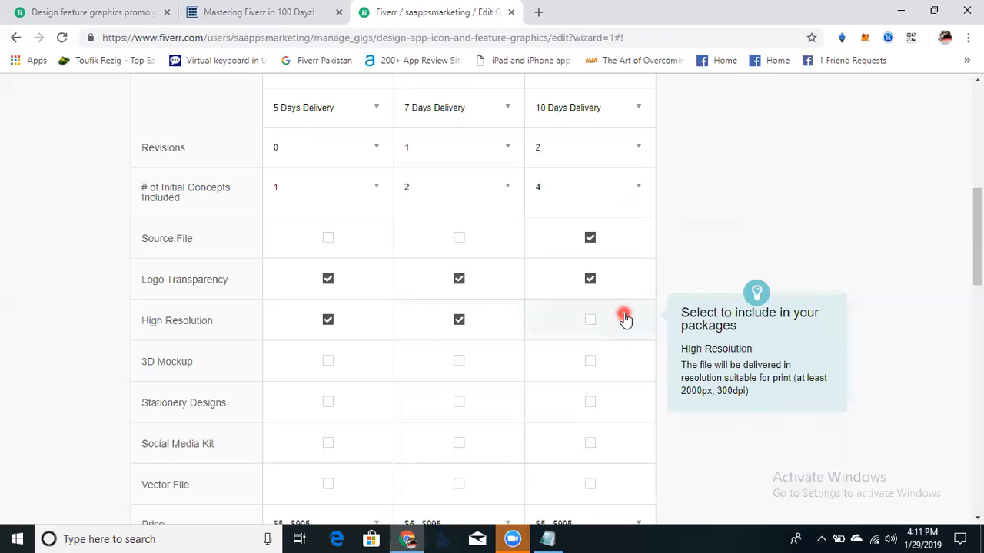
{"action": "left_click", "coordinate": [593, 322]}
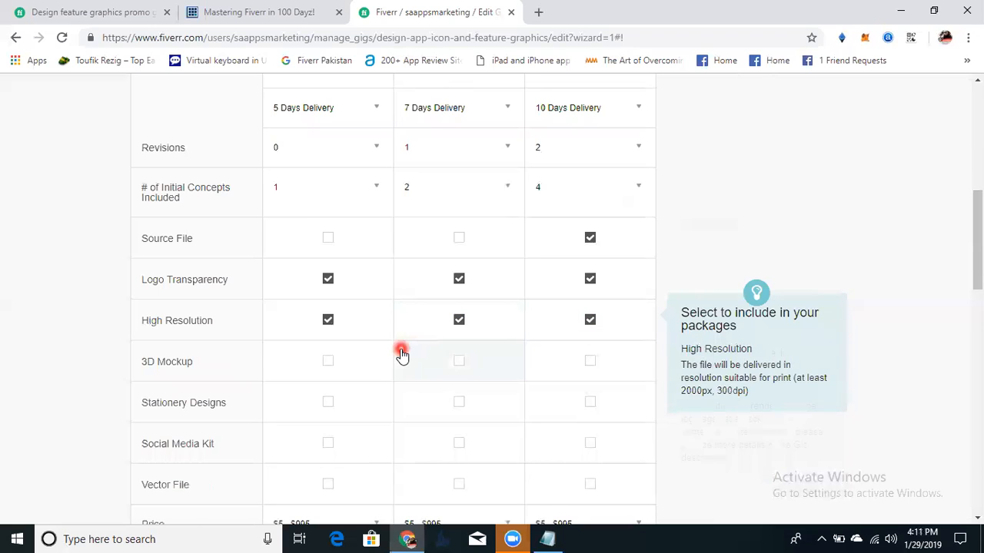
{"action": "left_click", "coordinate": [593, 362]}
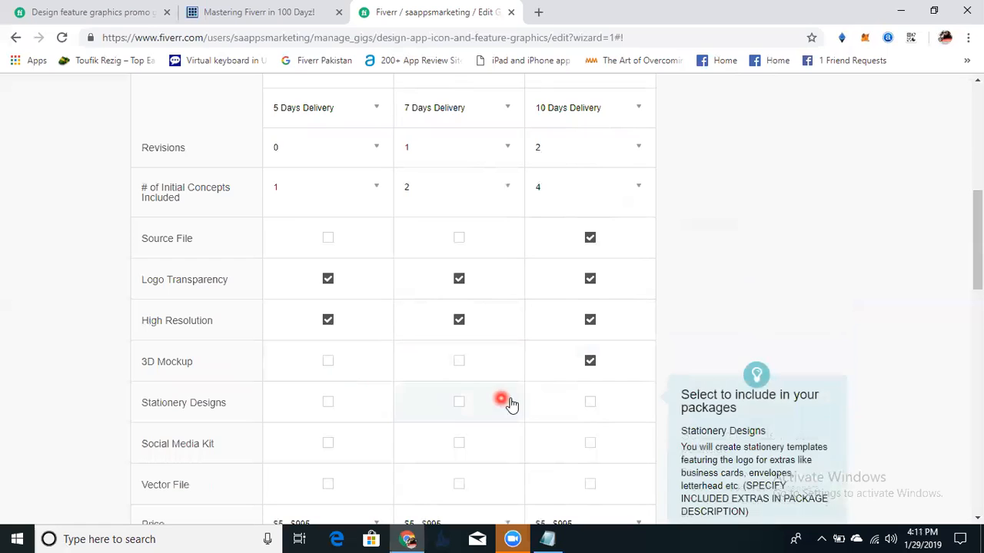
- Set the Basic package's price to $25
{"action": "scroll", "coordinate": [492, 292], "scroll_direction": "down", "scroll_amount": 2}
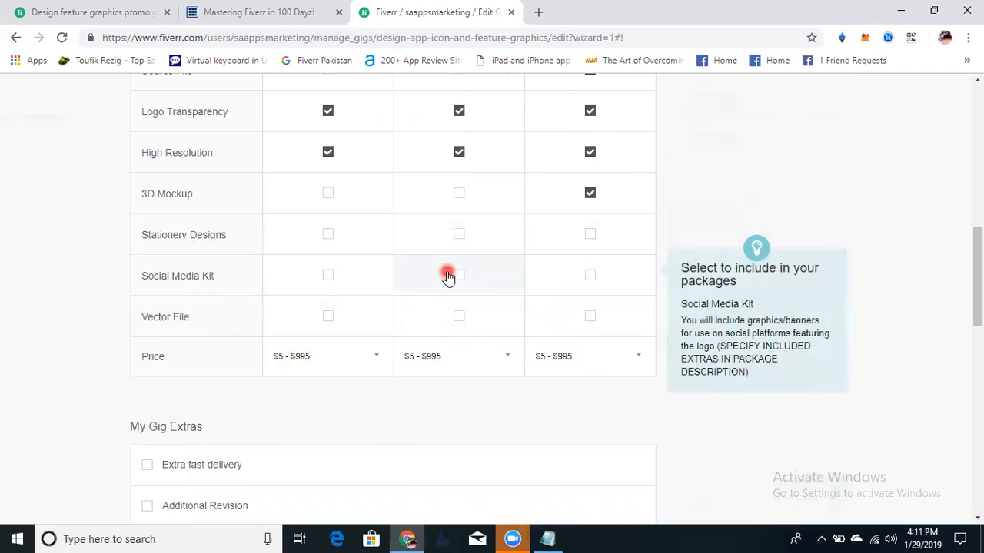
{"action": "left_click", "coordinate": [371, 357]}
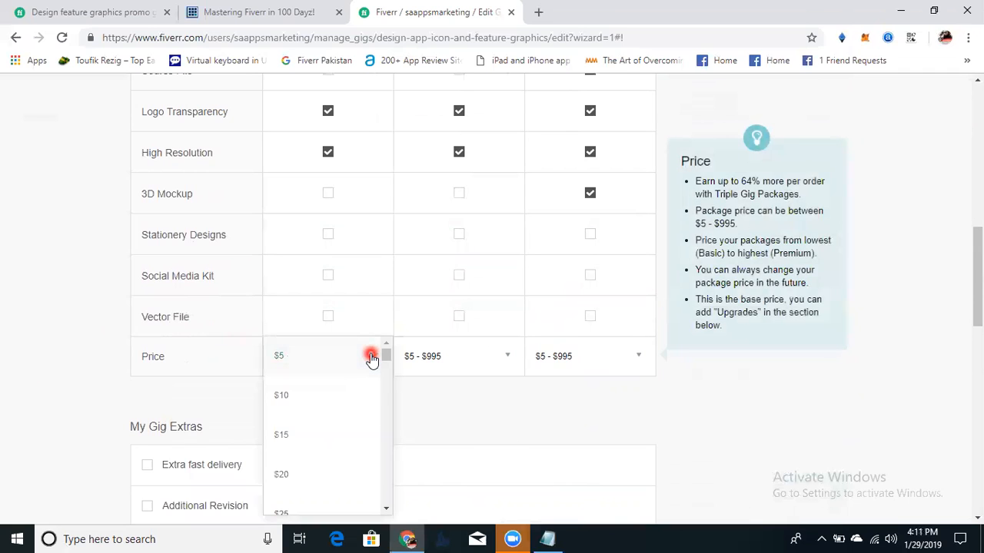
{"action": "left_click_drag", "start_coordinate": [976, 305], "coordinate": [976, 316]}
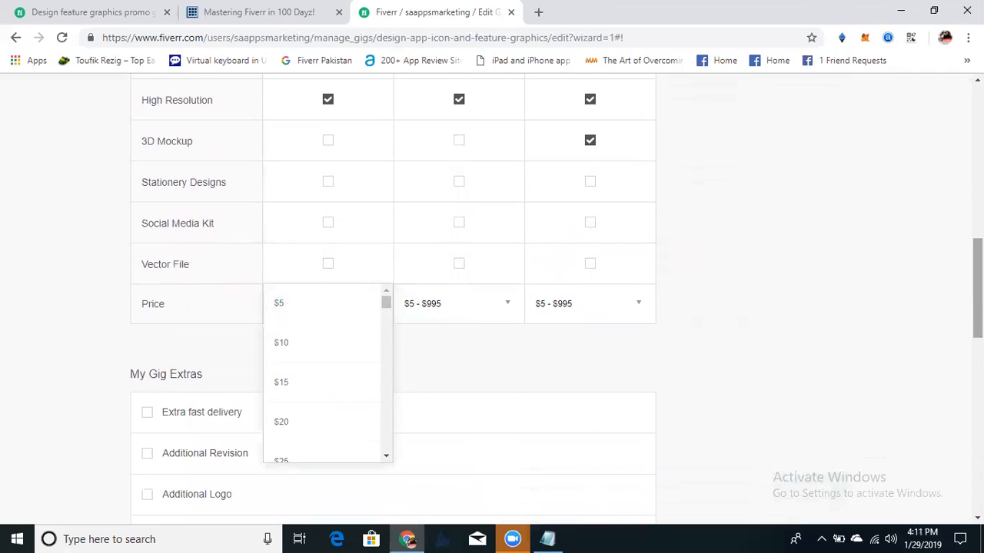
{"action": "left_click", "coordinate": [320, 458]}
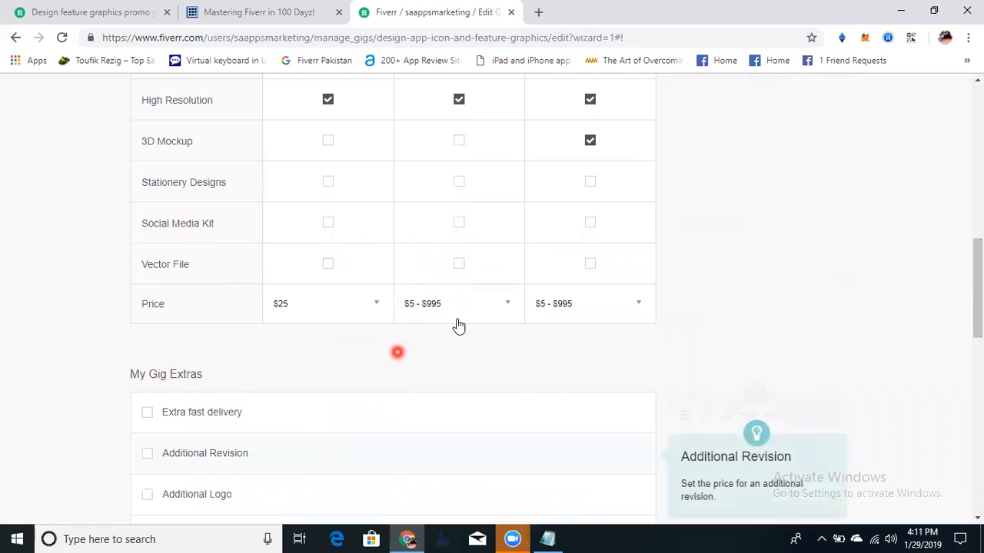
- Set the Standard package's price to $45
{"action": "left_click", "coordinate": [462, 323]}
{"action": "left_click", "coordinate": [518, 458]}
{"action": "left_click", "coordinate": [518, 459]}
{"action": "left_click", "coordinate": [518, 460]}
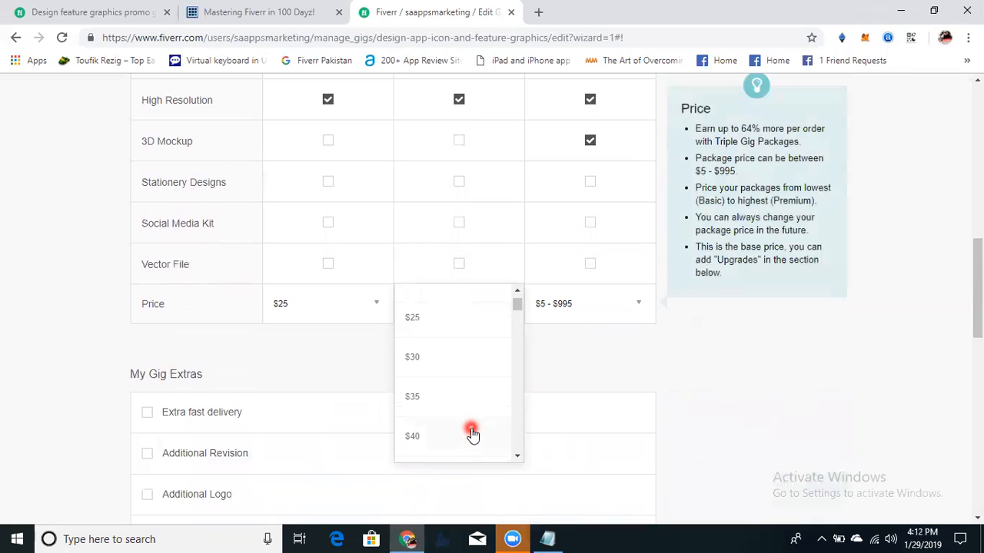
{"action": "left_click", "coordinate": [518, 458]}
{"action": "left_click", "coordinate": [471, 440]}
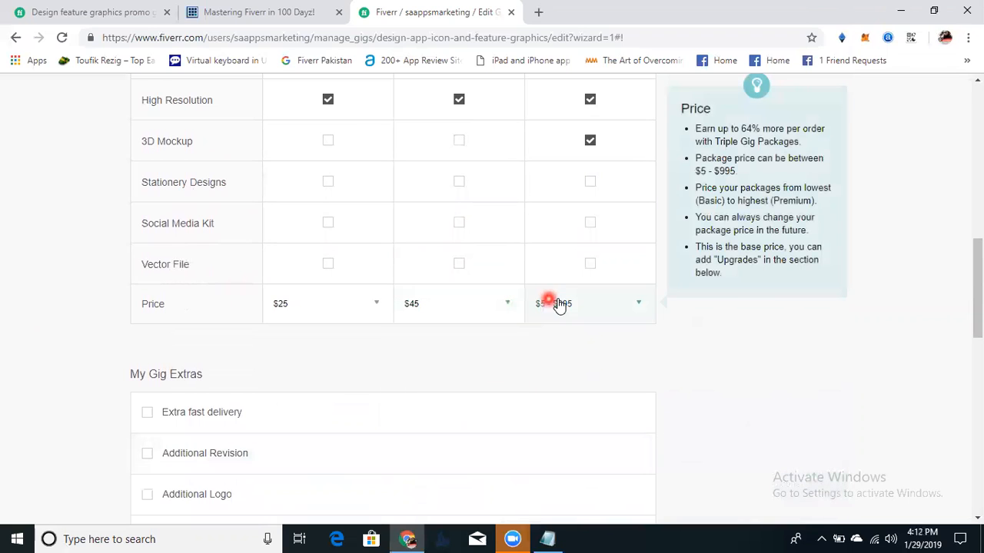
- Set the Premium package's price to $80
{"action": "left_click", "coordinate": [559, 304]}
{"action": "left_click", "coordinate": [651, 377]}
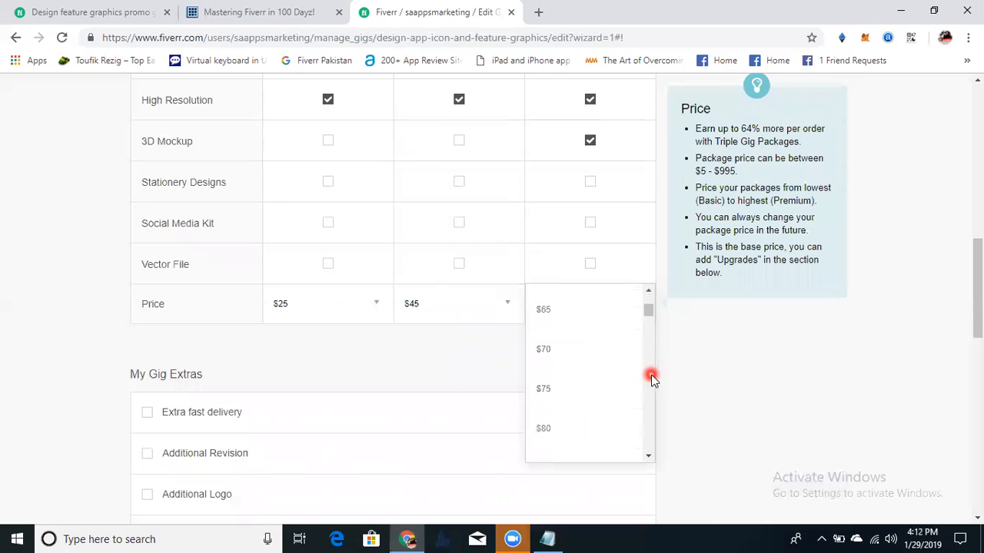
{"action": "left_click", "coordinate": [608, 440]}
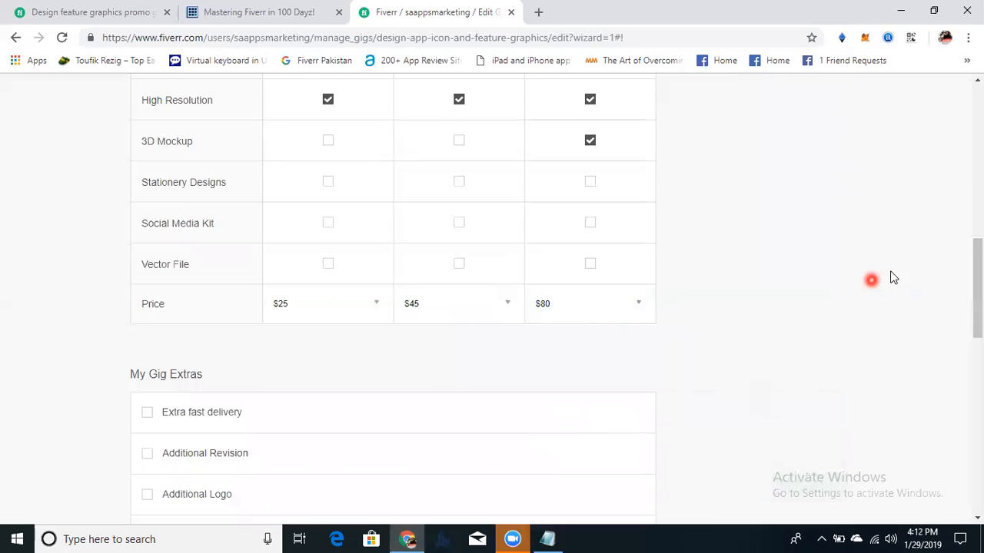
- Review the prices of the three packages and the list of available gig extras
{"action": "scroll", "coordinate": [977, 288], "scroll_direction": "down", "scroll_amount": 1}
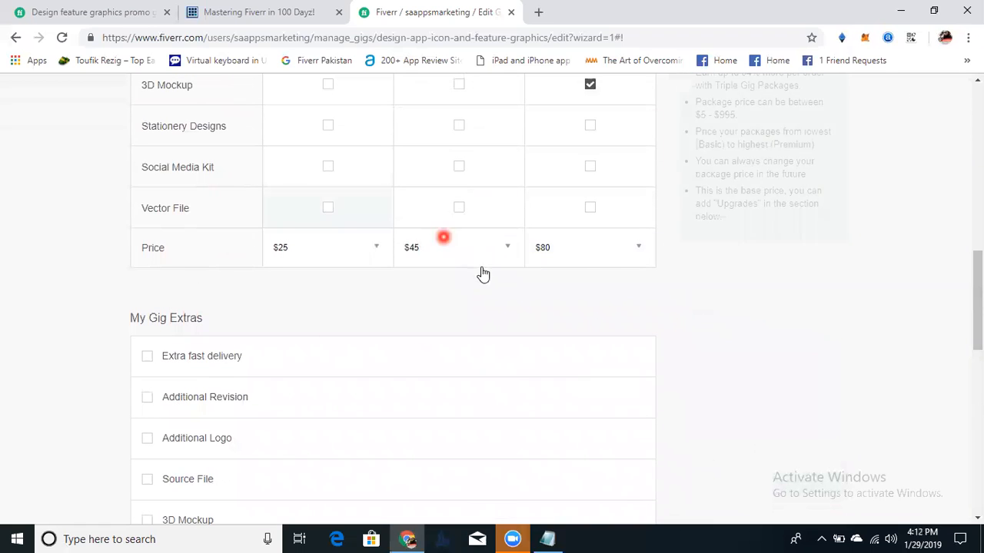
{"action": "left_click_drag", "start_coordinate": [976, 289], "coordinate": [924, 312]}
{"action": "left_click", "coordinate": [364, 170]}
{"action": "left_click", "coordinate": [458, 174]}
{"action": "left_click", "coordinate": [567, 178]}
{"action": "left_click", "coordinate": [630, 251]}
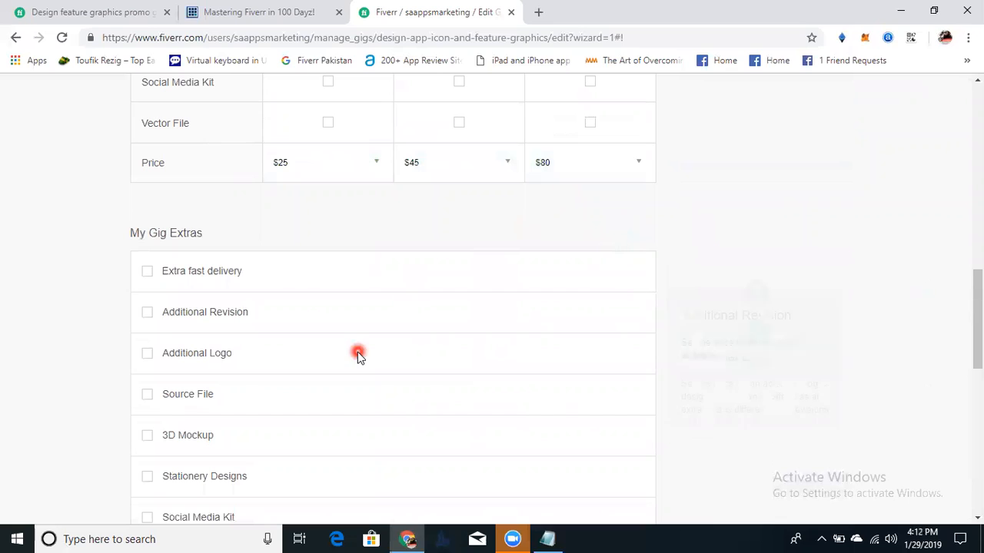
{"action": "left_click_drag", "start_coordinate": [977, 319], "coordinate": [977, 320]}
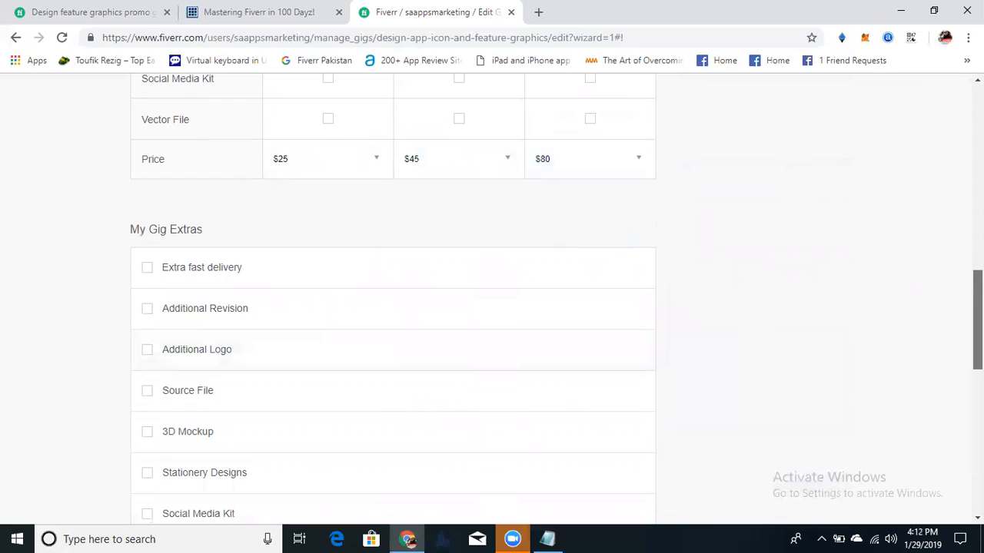
{"action": "left_click_drag", "start_coordinate": [975, 355], "coordinate": [974, 371]}
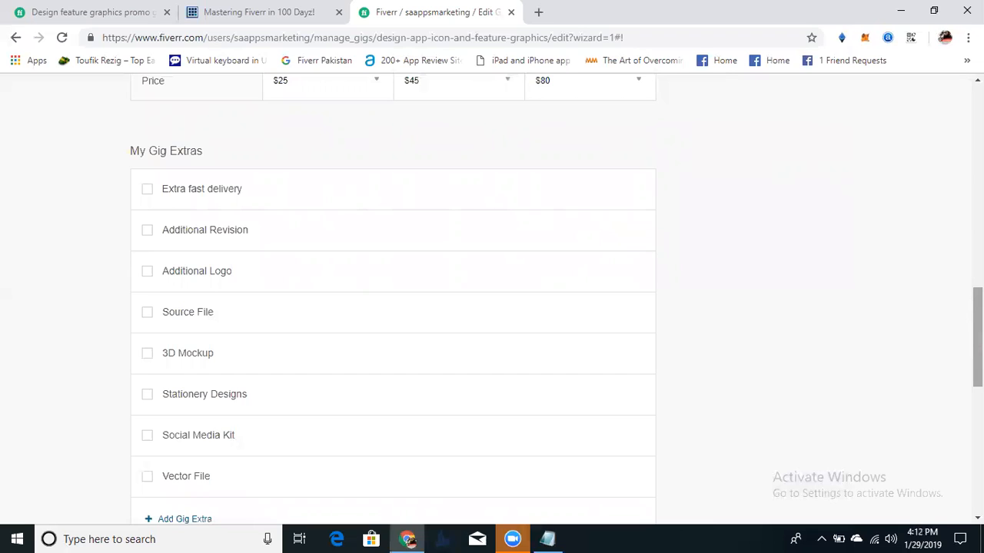
- Enable the Extra fast delivery gig extra and offer Basic delivery in 2 days for an extra $10
{"action": "scroll", "coordinate": [392, 307], "scroll_direction": "down", "scroll_amount": 1}
{"action": "left_click", "coordinate": [145, 188]}
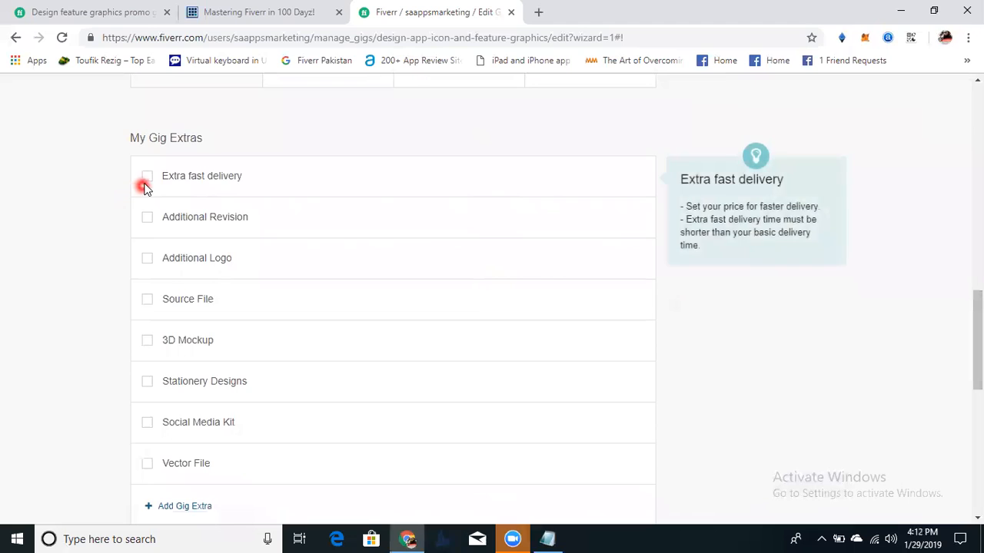
{"action": "left_click", "coordinate": [149, 181]}
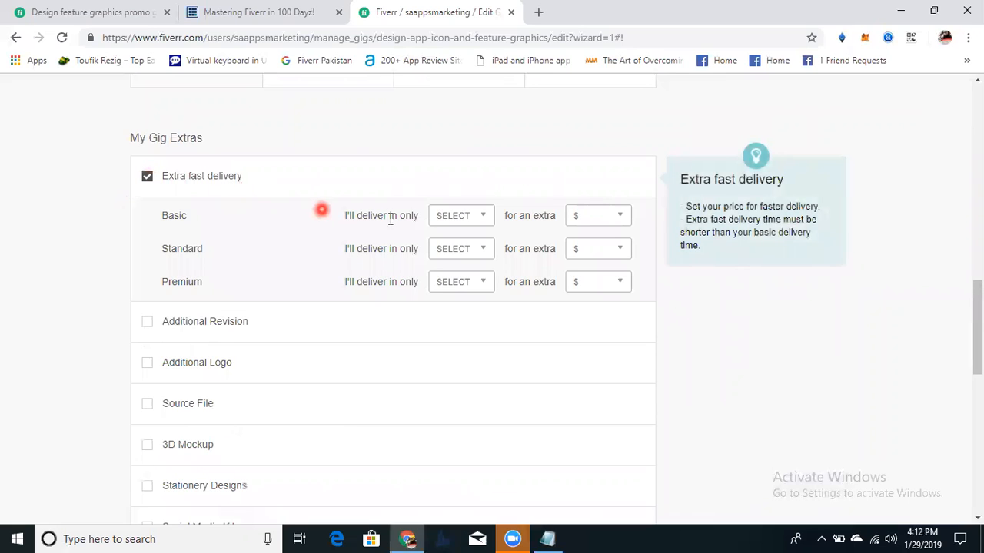
{"action": "left_click", "coordinate": [484, 220]}
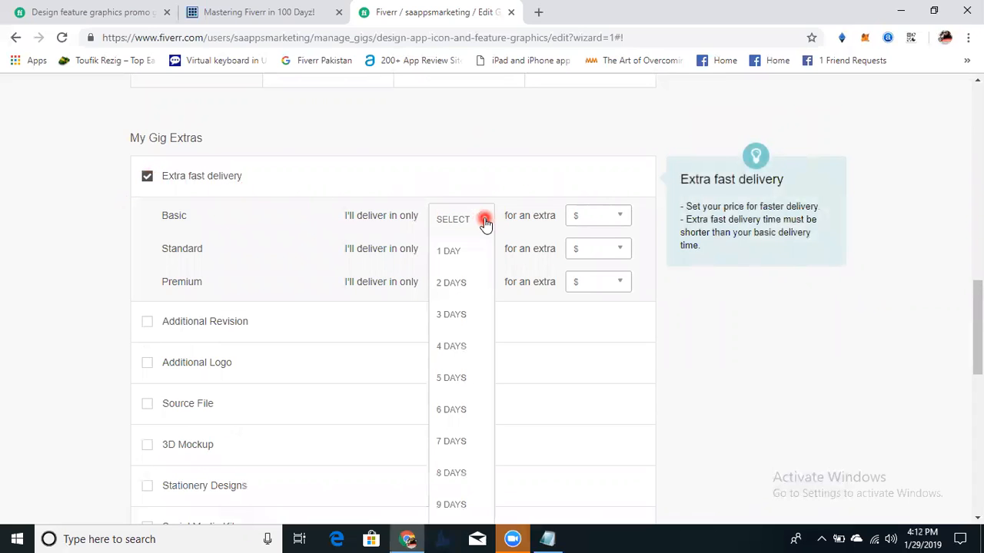
{"action": "left_click", "coordinate": [455, 285]}
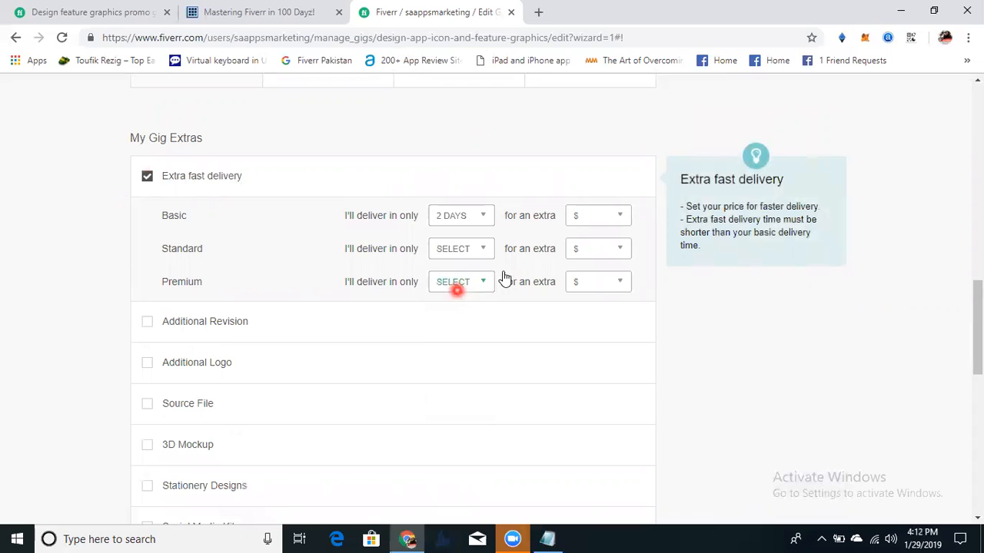
{"action": "left_click", "coordinate": [604, 215]}
{"action": "left_click", "coordinate": [586, 286]}
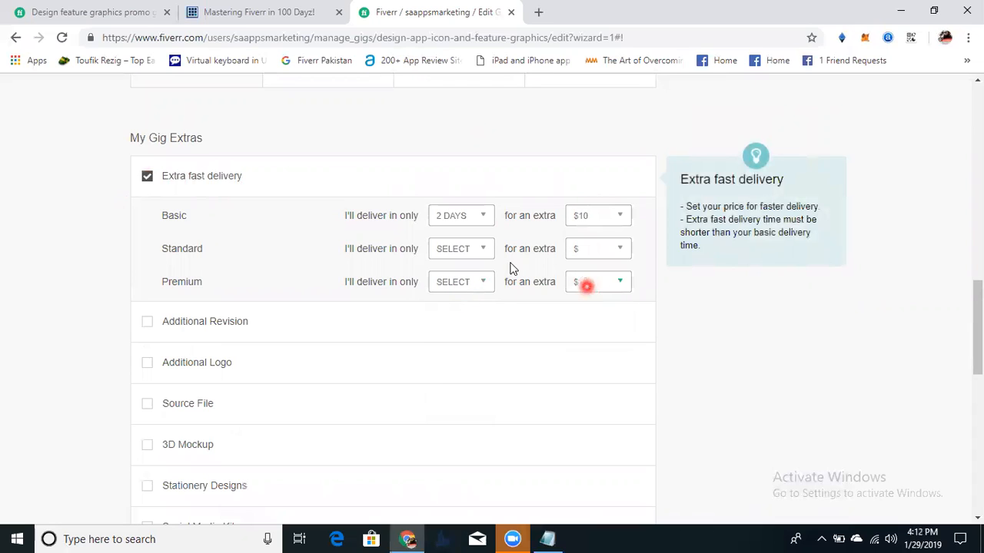
- Set the Standard package's extra fast delivery to 3 days for an extra $10
{"action": "left_click", "coordinate": [456, 250]}
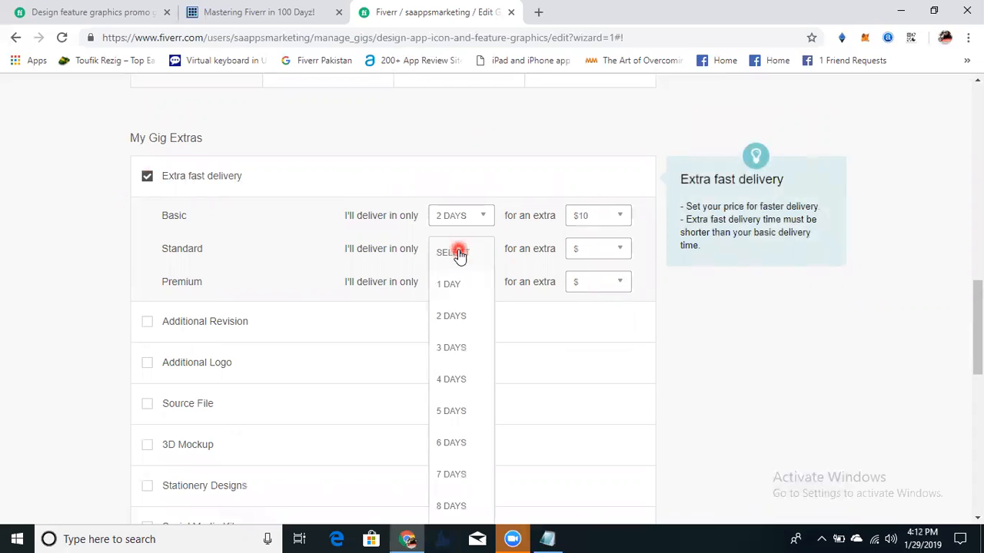
{"action": "left_click", "coordinate": [455, 347]}
{"action": "left_click", "coordinate": [586, 256]}
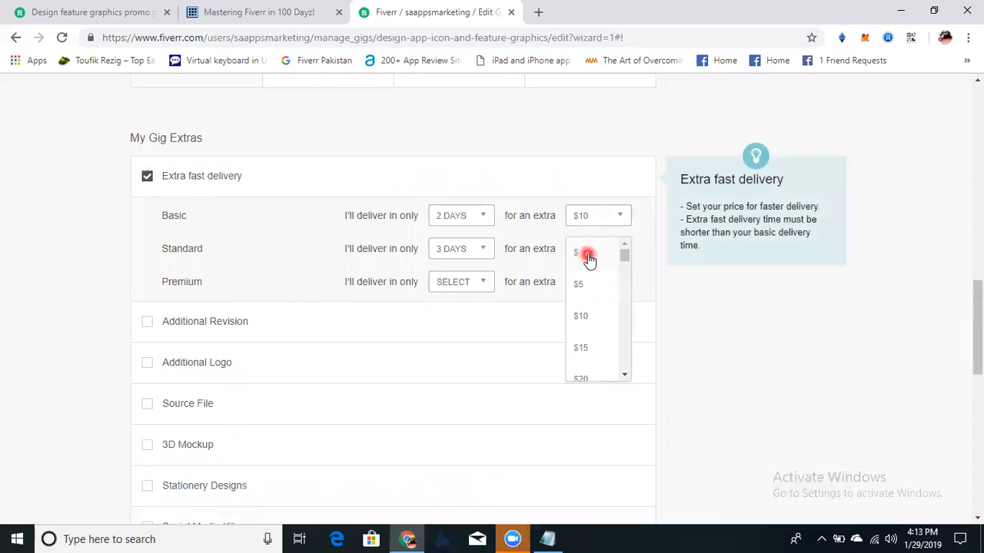
{"action": "left_click", "coordinate": [587, 318]}
- Set the Premium package's extra fast delivery to 7 days for an extra $20
{"action": "left_click", "coordinate": [453, 289]}
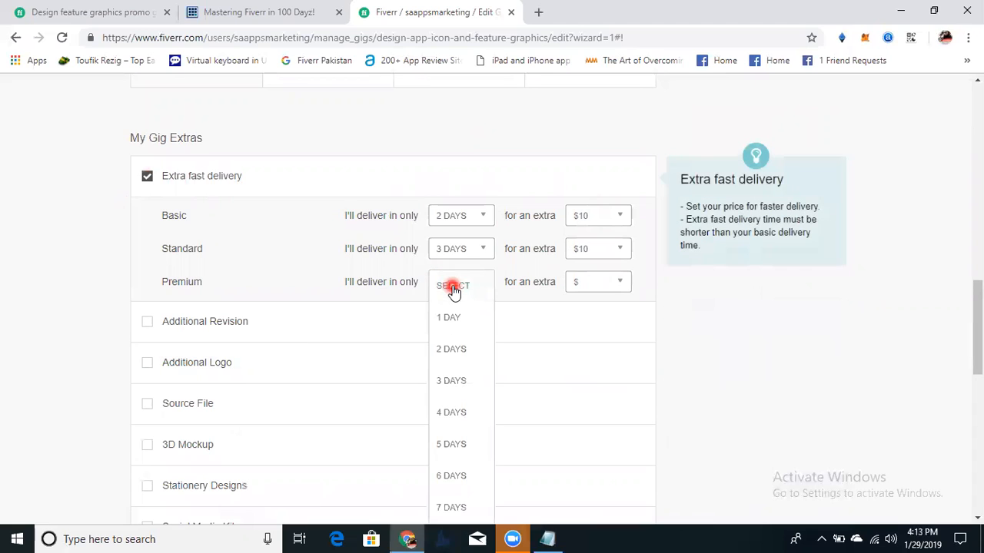
{"action": "left_click", "coordinate": [451, 507]}
{"action": "left_click", "coordinate": [596, 290]}
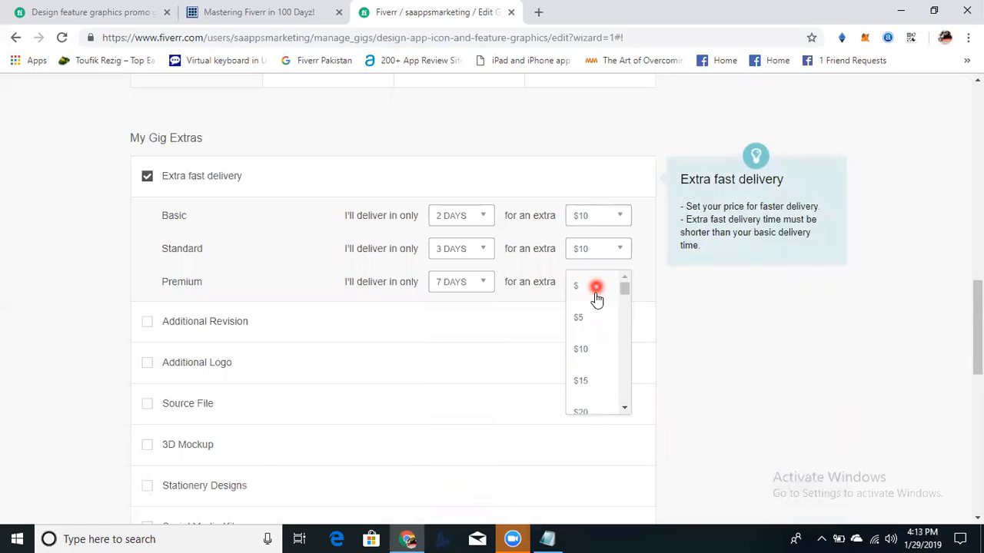
{"action": "left_click", "coordinate": [581, 413]}
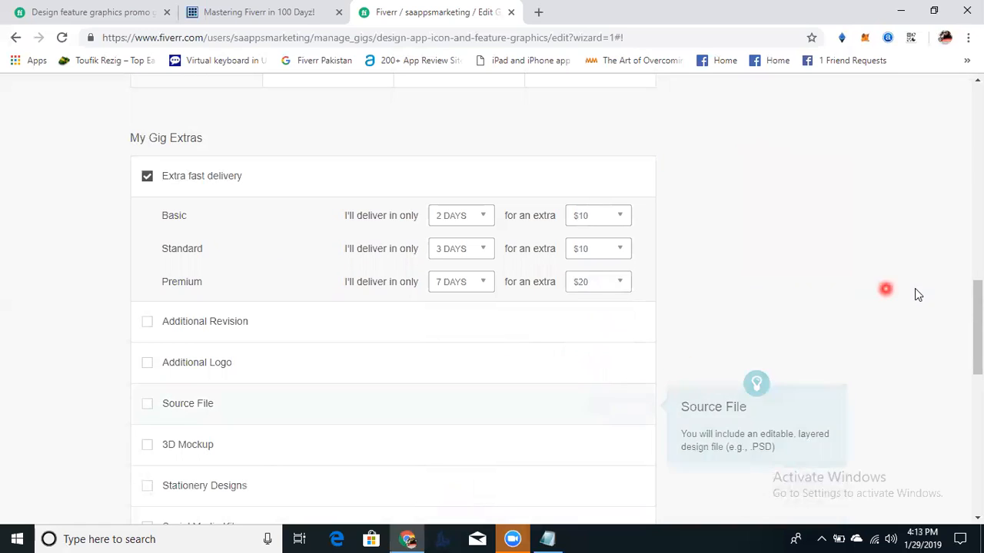
- Enable the Additional Revision gig extra for an extra $10 and 1 additional day
{"action": "left_click_drag", "start_coordinate": [977, 305], "coordinate": [976, 322]}
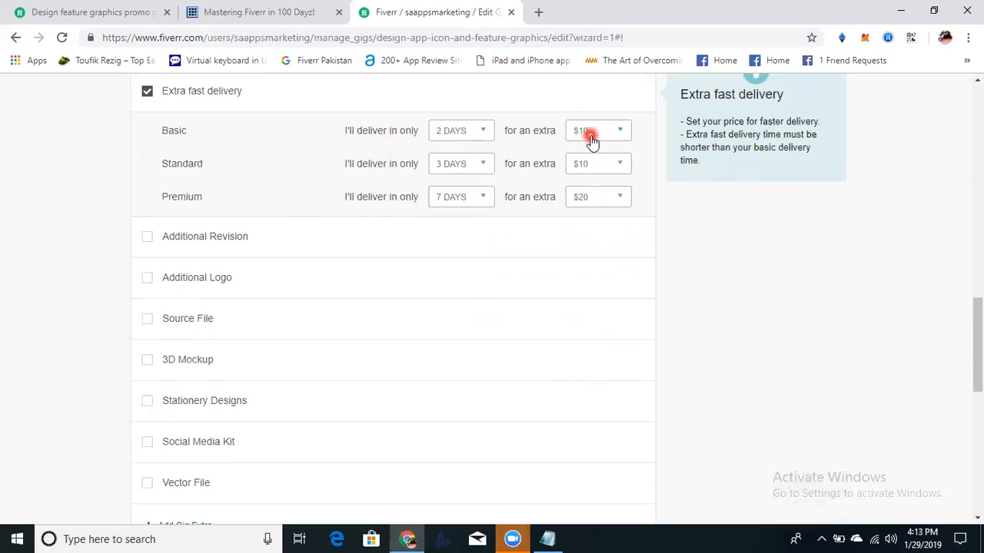
{"action": "left_click", "coordinate": [147, 240]}
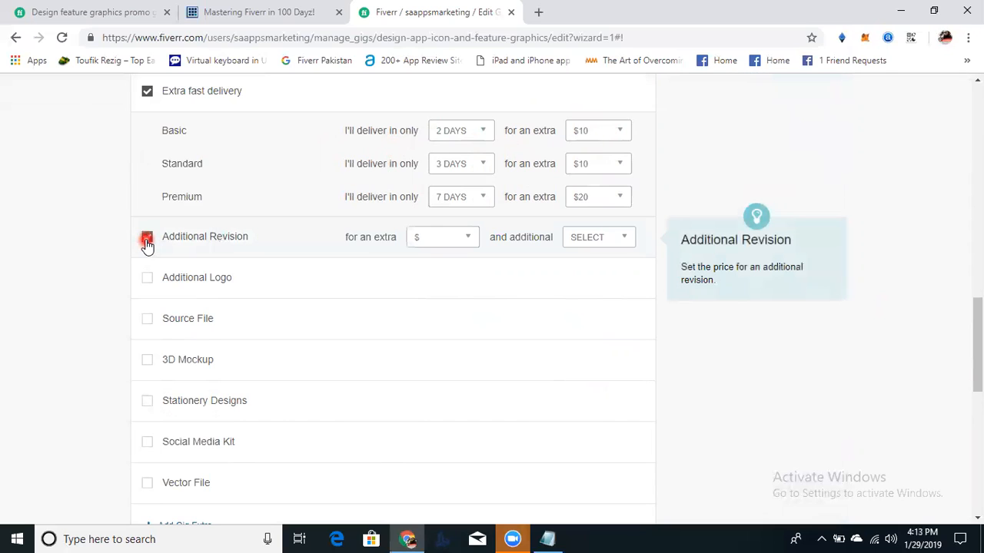
{"action": "left_click", "coordinate": [459, 249]}
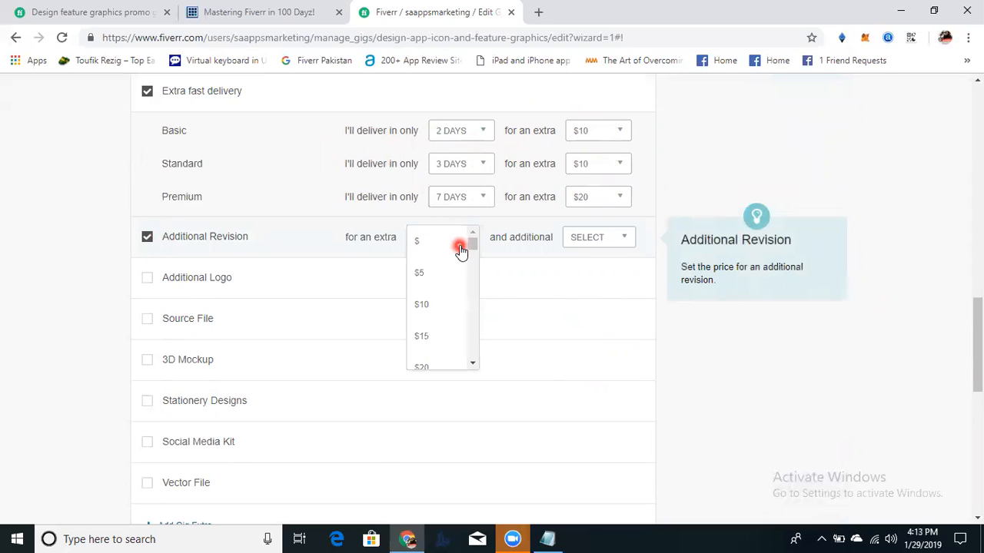
{"action": "left_click", "coordinate": [449, 274]}
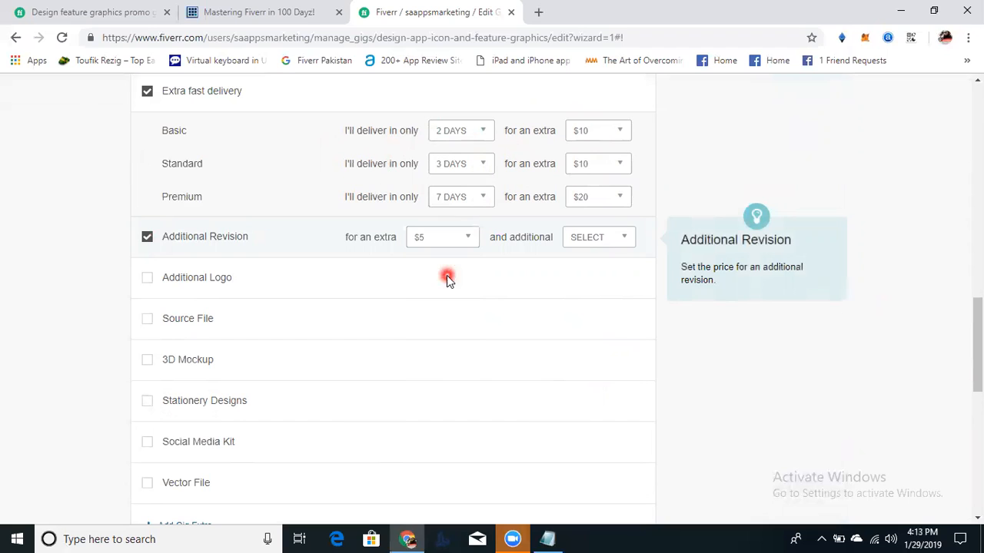
{"action": "left_click", "coordinate": [467, 238]}
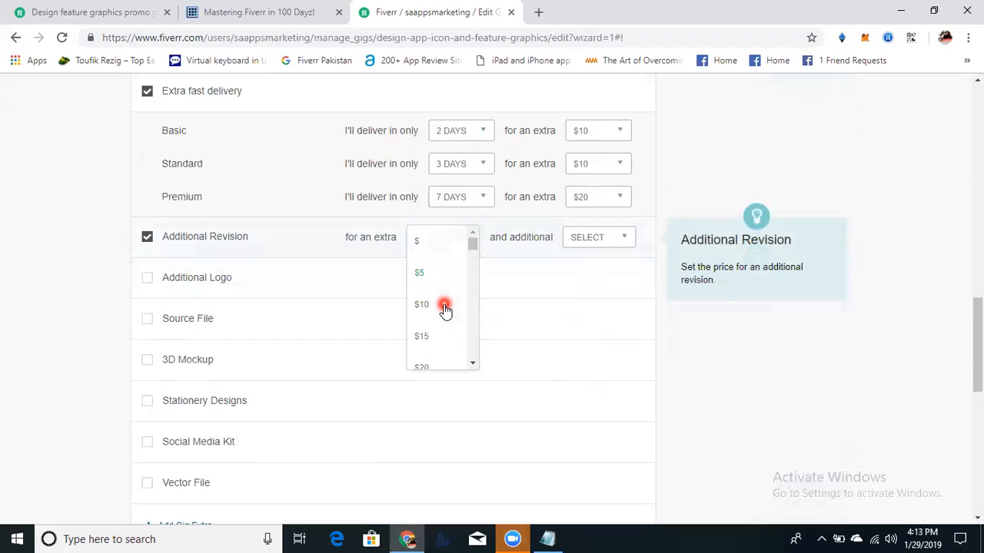
{"action": "left_click", "coordinate": [444, 305]}
{"action": "left_click", "coordinate": [592, 242]}
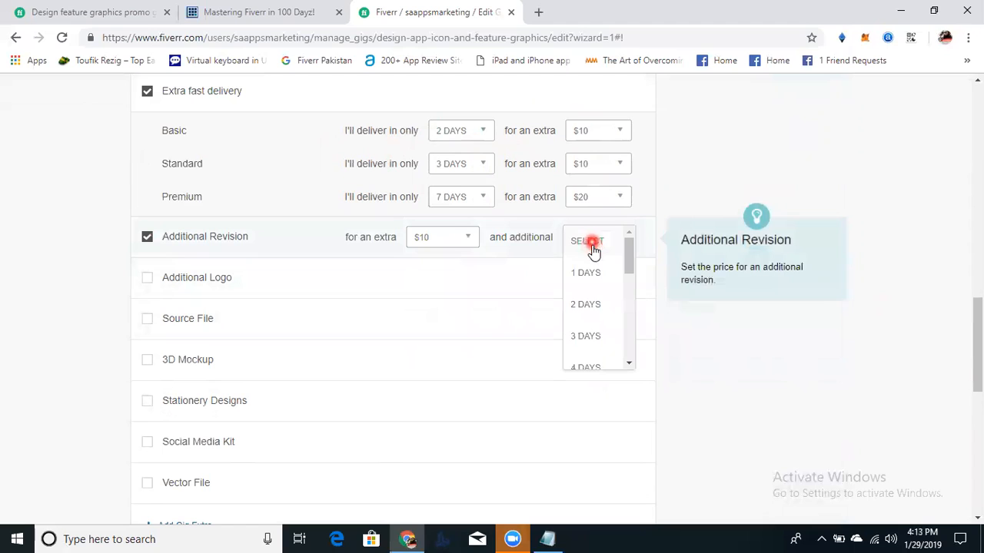
{"action": "left_click", "coordinate": [597, 273]}
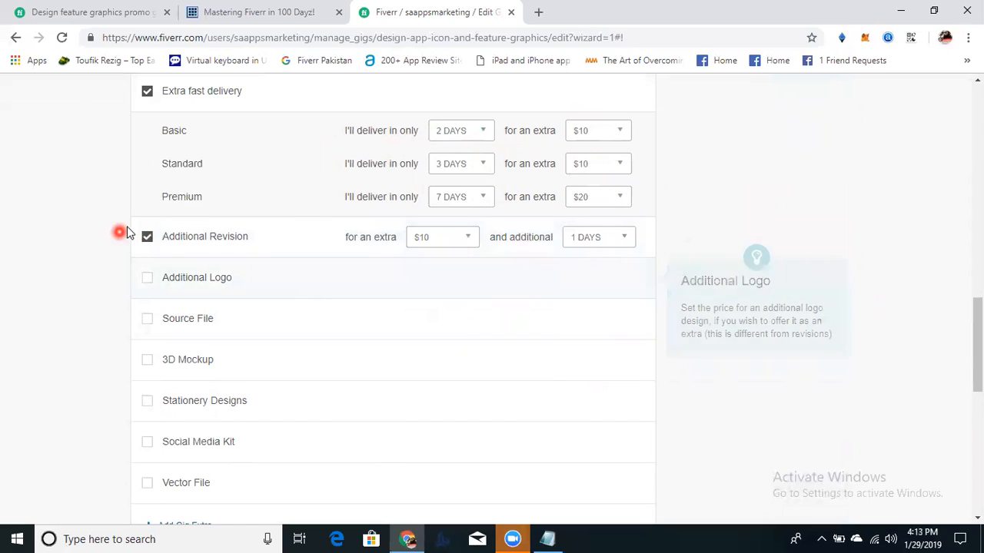
- Enable the Source File gig extra and offer it for an extra $10
{"action": "mouse_move", "coordinate": [175, 310]}
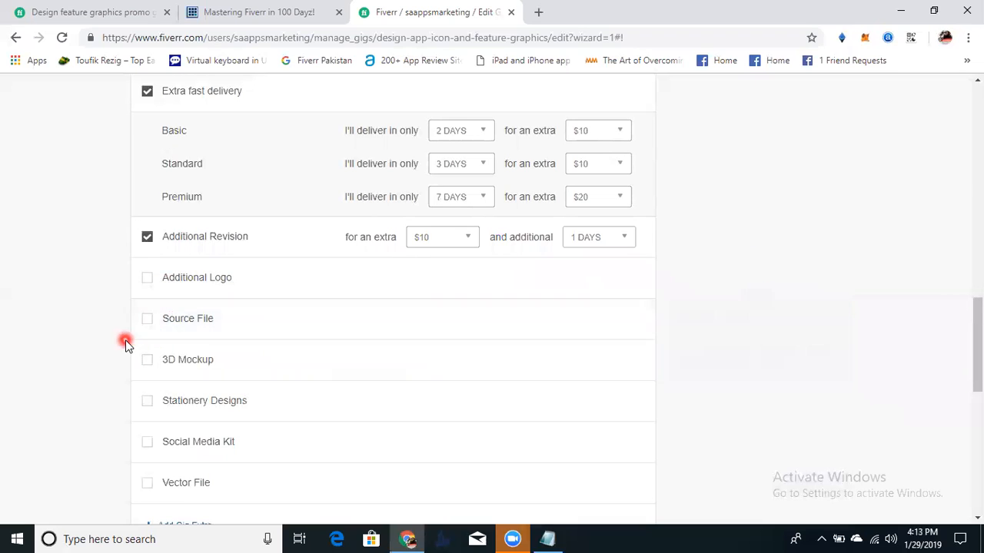
{"action": "left_click", "coordinate": [147, 317]}
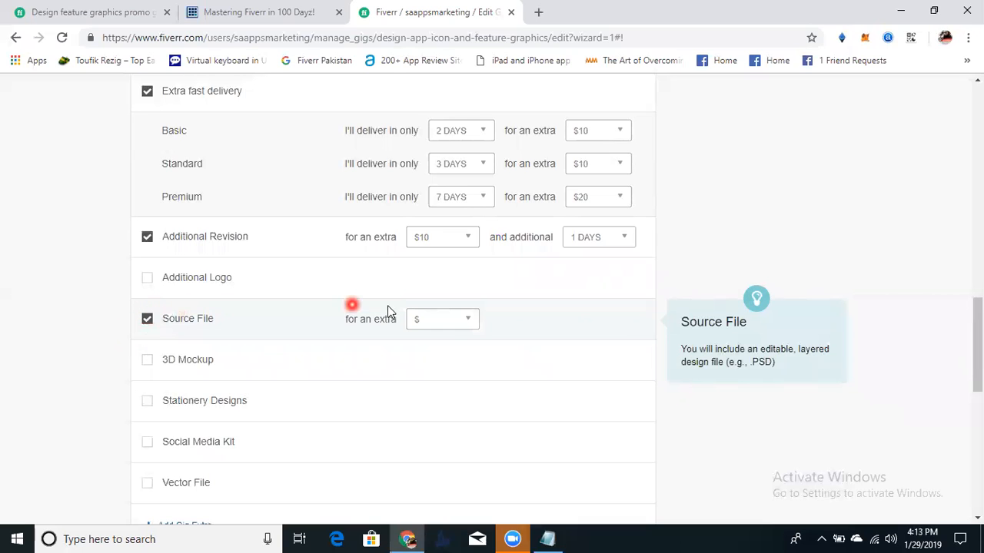
{"action": "left_click", "coordinate": [456, 324]}
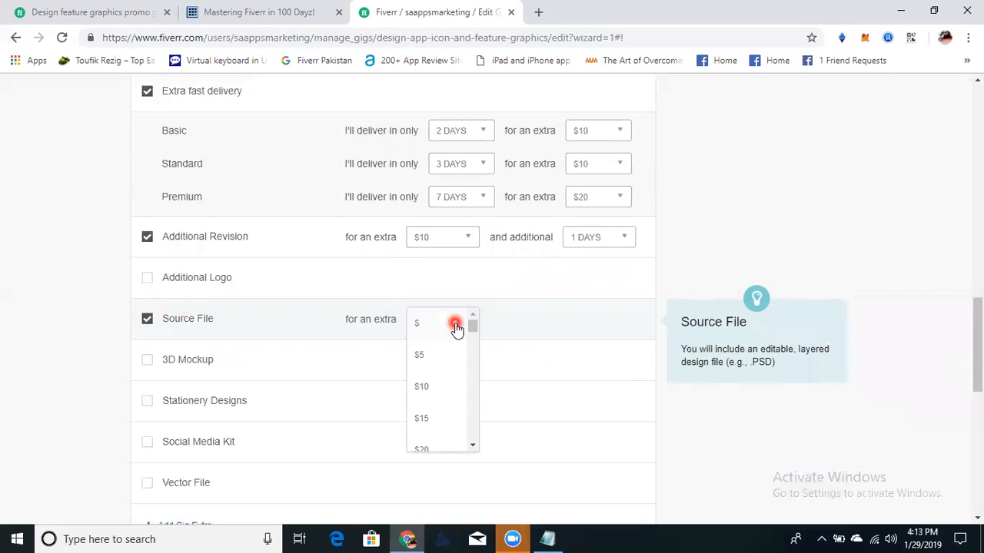
{"action": "left_click", "coordinate": [432, 387]}
- Add and enable a custom gig extra below the Vector File extra, titled "Promo Banner"
{"action": "left_click_drag", "start_coordinate": [977, 346], "coordinate": [977, 376]}
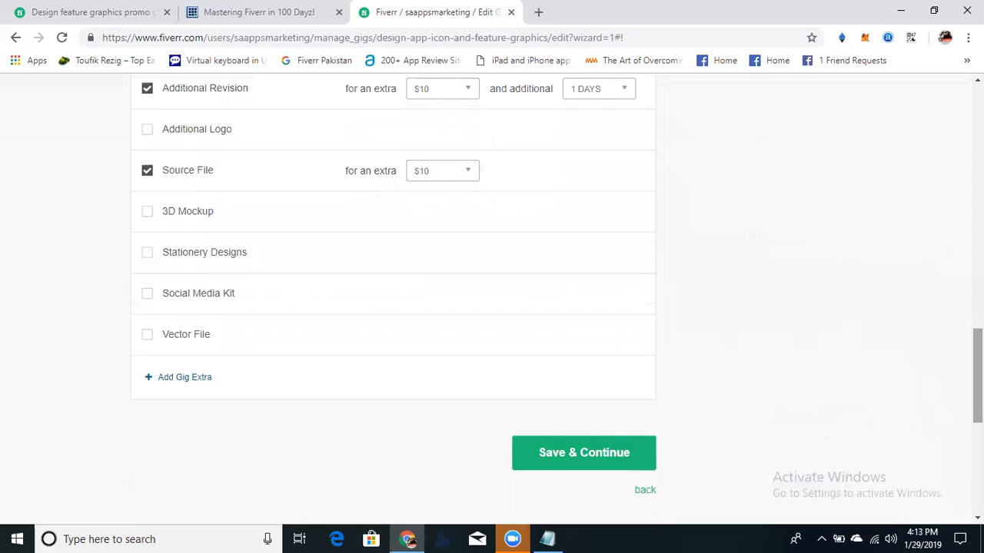
{"action": "mouse_move", "coordinate": [347, 271]}
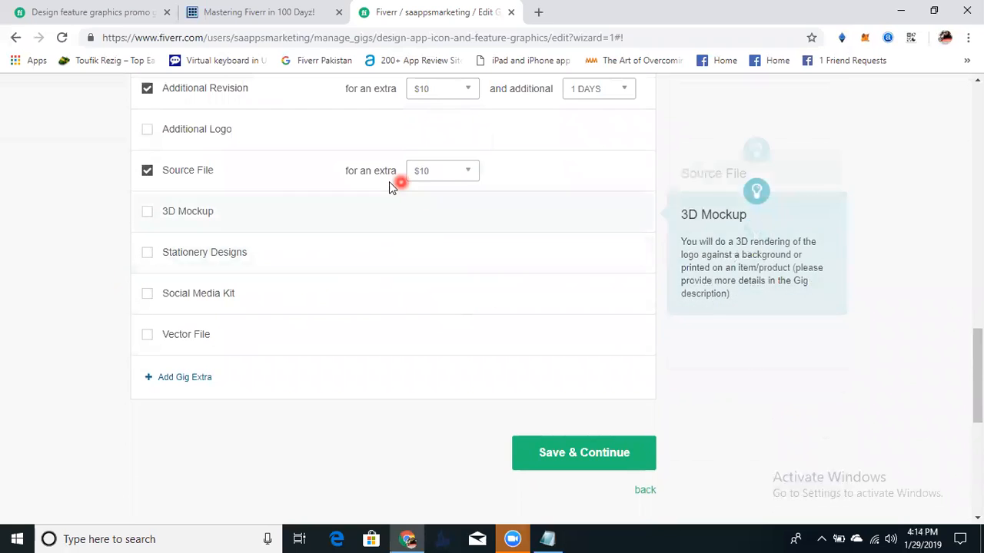
{"action": "mouse_move", "coordinate": [402, 189]}
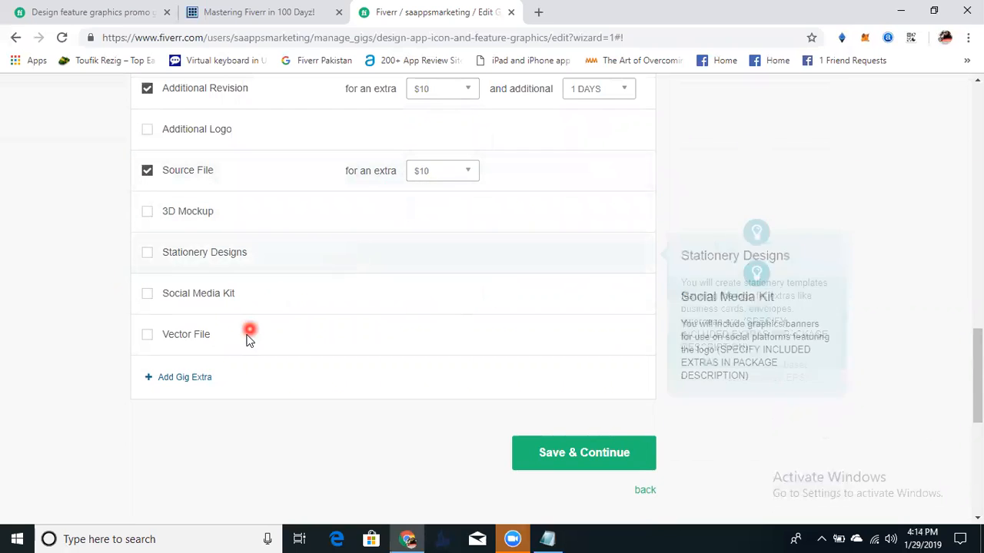
{"action": "left_click", "coordinate": [196, 380]}
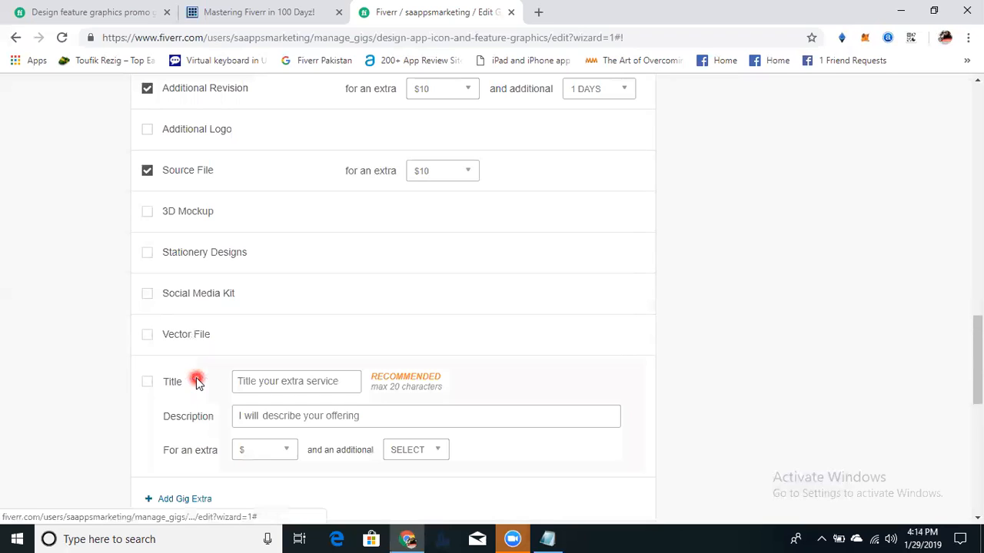
{"action": "left_click", "coordinate": [146, 381]}
{"action": "left_click", "coordinate": [253, 379]}
{"action": "type", "text": "Promo"}
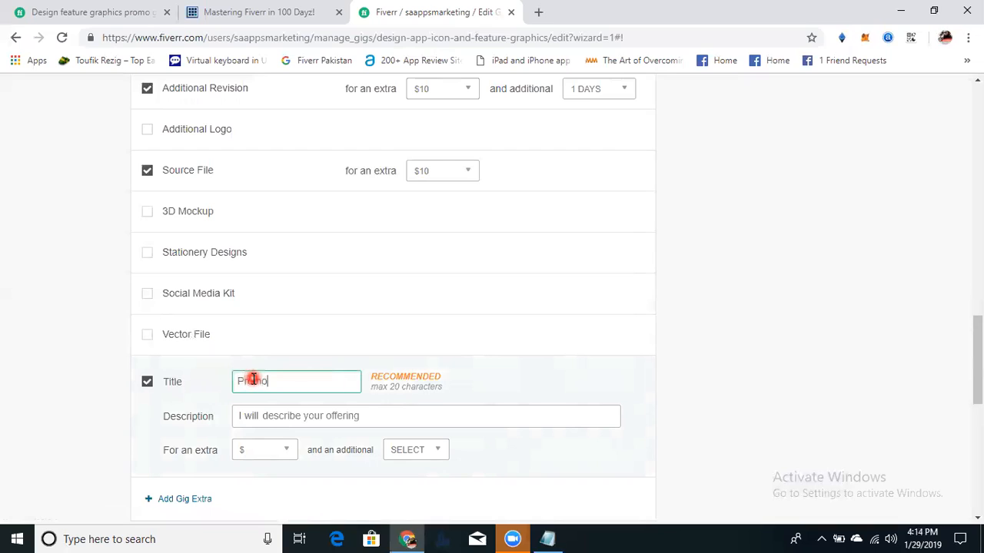
{"action": "type", "text": " Banner"}
- Describe the Promo Banner extra as "I will design a promo app banner"
{"action": "left_click", "coordinate": [272, 419]}
{"action": "type", "text": "desi"}
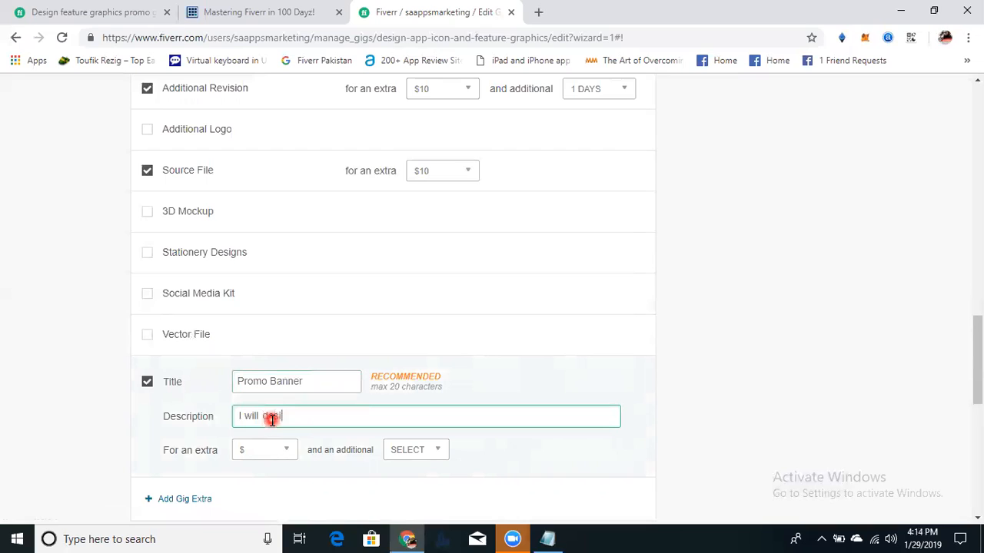
{"action": "type", "text": "gn a promo banner dor"}
{"action": "key", "text": "BackSpace"}
{"action": "key", "text": "BackSpace"}
{"action": "key", "text": "BackSpace"}
{"action": "key", "text": "BackSpace"}
{"action": "key", "text": "BackSpace"}
{"action": "key", "text": "ctrl+Left"}
{"action": "type", "text": "app"}
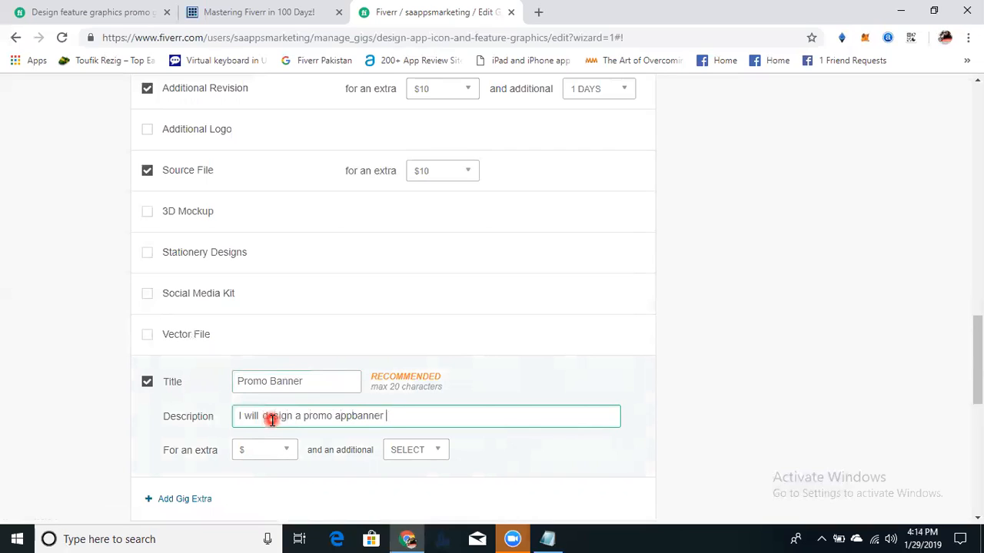
{"action": "key", "text": "Left"}
{"action": "key", "text": "Left"}
{"action": "key", "text": "Left"}
{"action": "key", "text": "Left"}
- Offer the Promo Banner extra for an extra $15 and an additional 1 day
{"action": "left_click", "coordinate": [268, 451]}
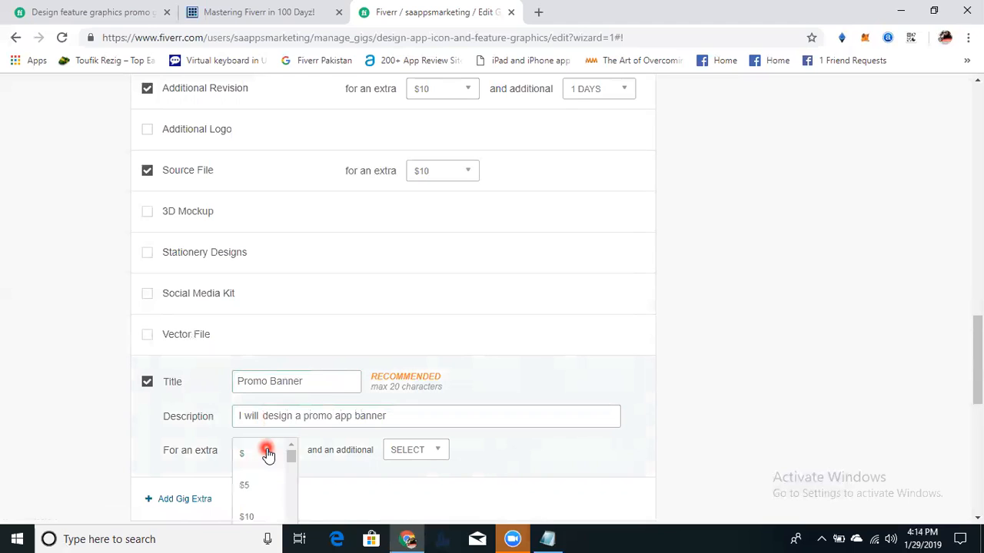
{"action": "scroll", "coordinate": [977, 361], "scroll_direction": "down", "scroll_amount": 3}
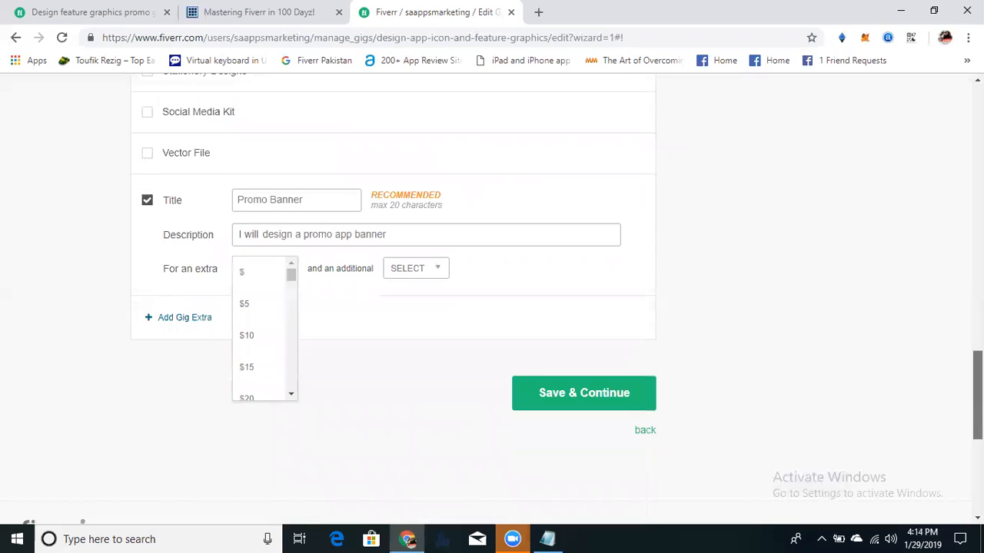
{"action": "left_click", "coordinate": [249, 355]}
{"action": "left_click", "coordinate": [415, 257]}
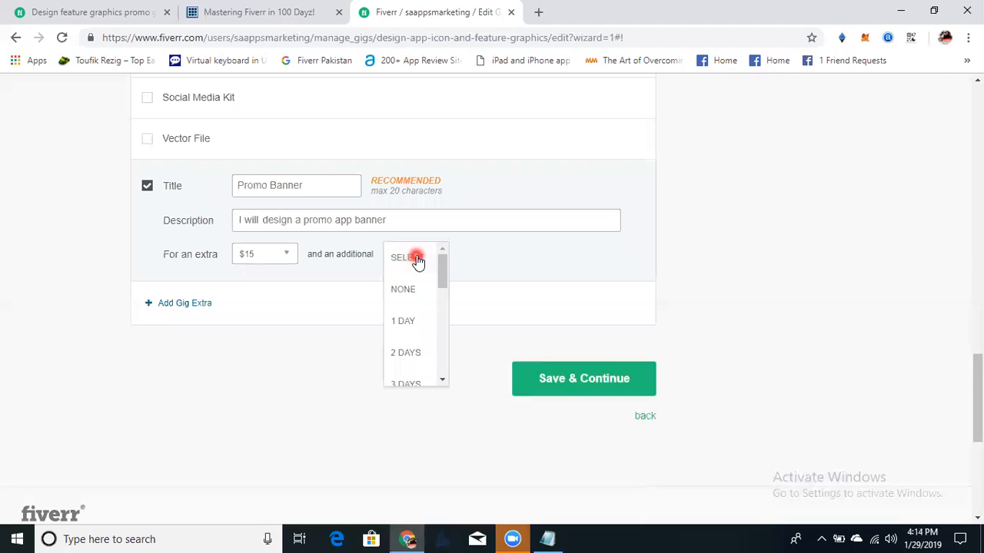
{"action": "left_click", "coordinate": [415, 321]}
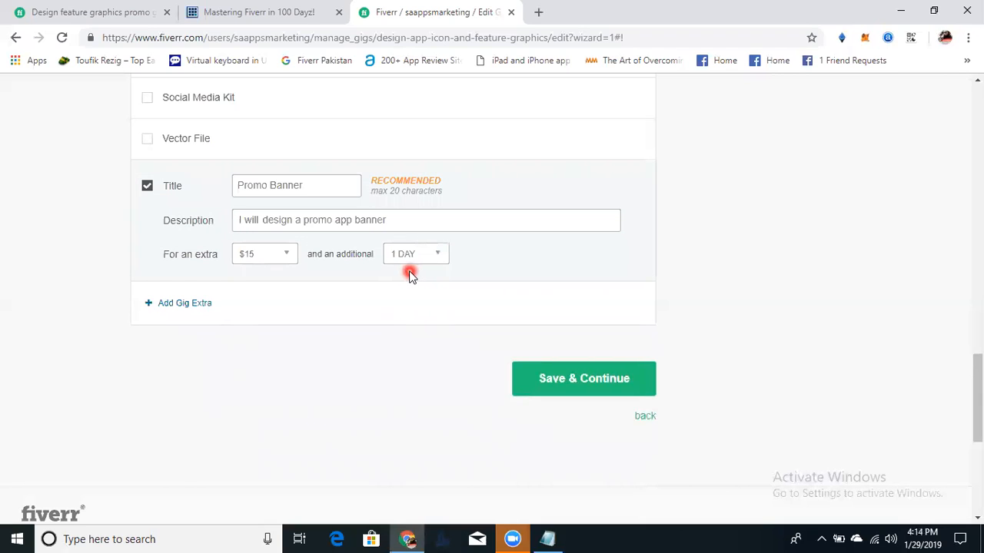
- Add and enable a second custom gig extra titled "TV Banner" with the description "I will design a TV App Banner"
{"action": "left_click", "coordinate": [206, 304]}
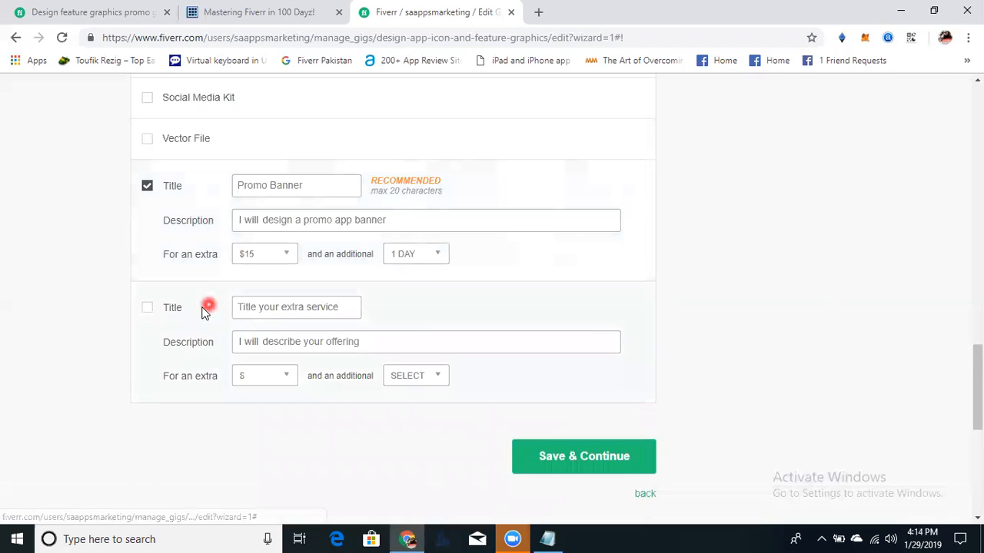
{"action": "left_click", "coordinate": [151, 313]}
{"action": "left_click", "coordinate": [257, 309]}
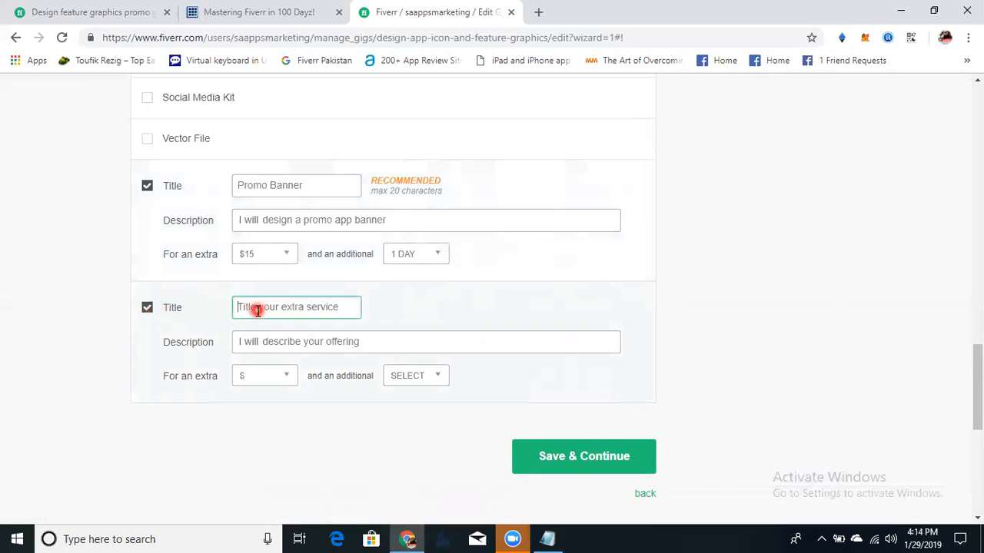
{"action": "type", "text": "TV Banner"}
{"action": "left_click", "coordinate": [356, 348]}
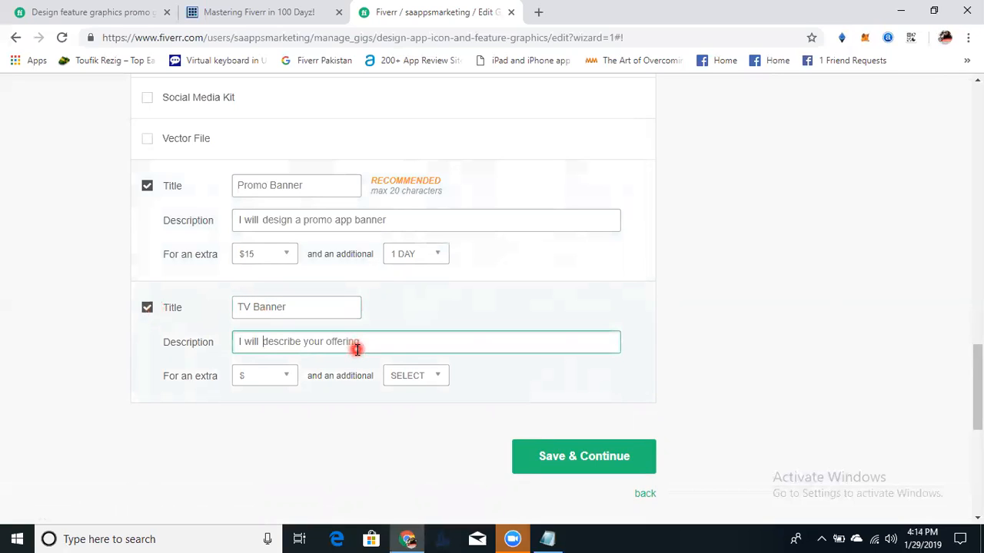
{"action": "type", "text": "desig"}
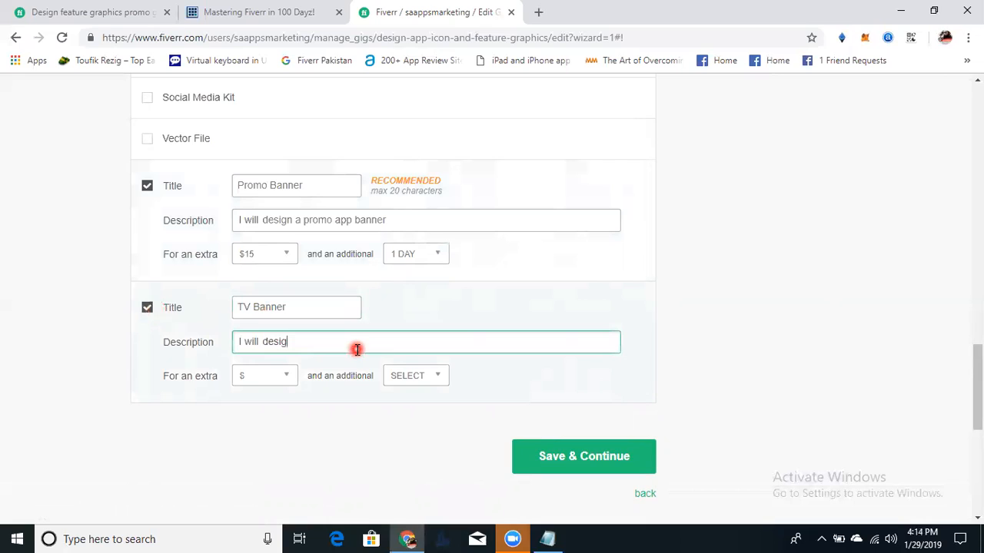
{"action": "type", "text": "n a TV App Banner"}
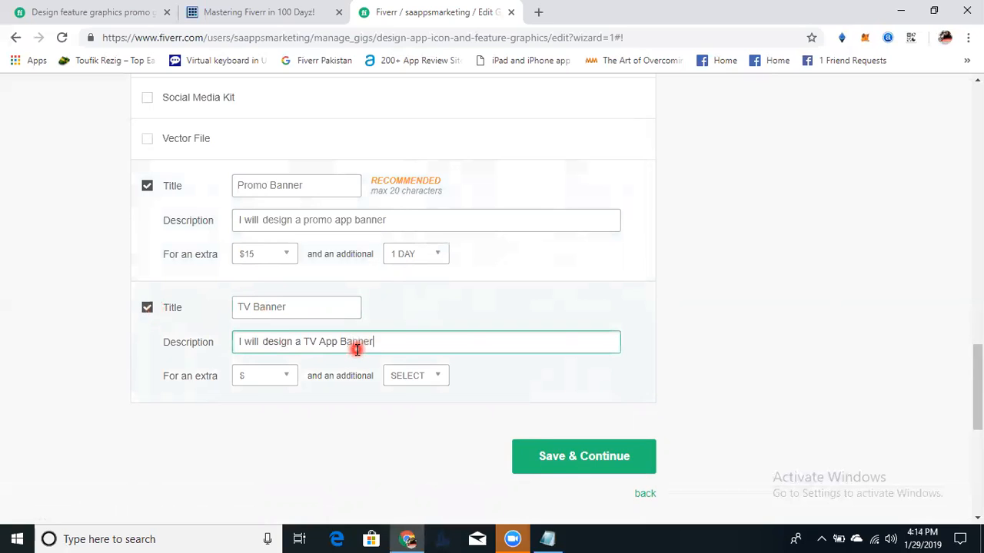
- Offer the TV Banner extra for an extra $10 and an additional 1 day, and save the pricing to continue to the description
{"action": "left_click", "coordinate": [266, 384]}
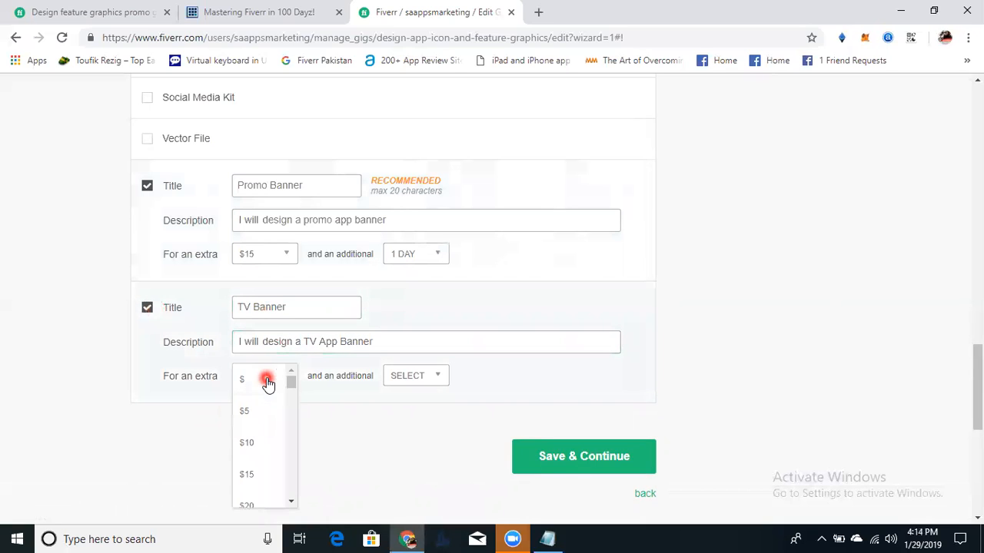
{"action": "left_click", "coordinate": [259, 439]}
{"action": "left_click", "coordinate": [408, 384]}
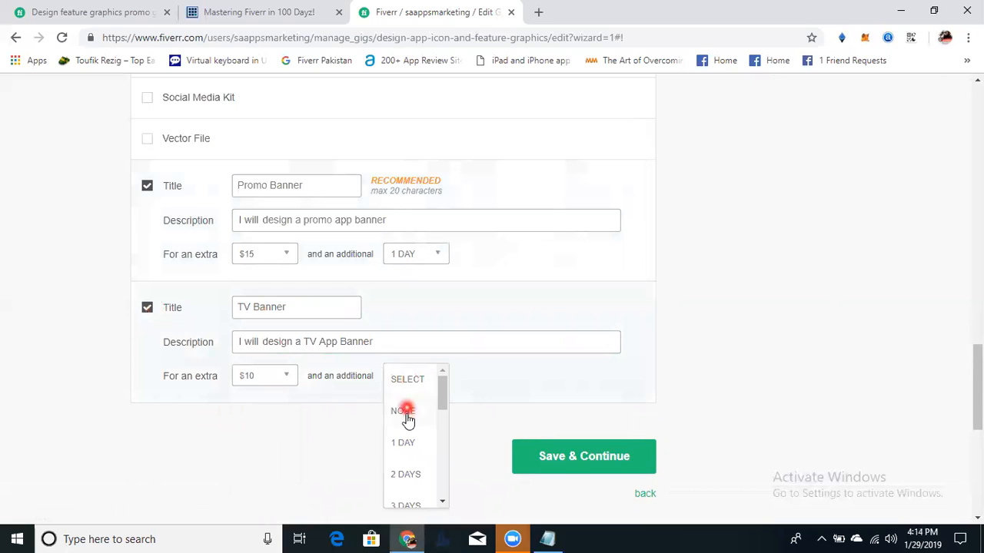
{"action": "left_click", "coordinate": [408, 443]}
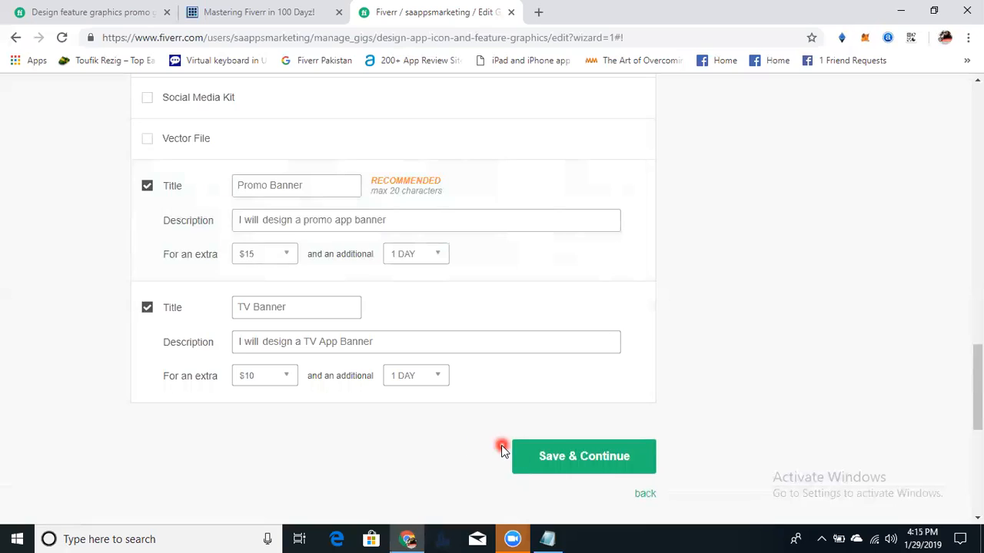
{"action": "left_click", "coordinate": [538, 454]}
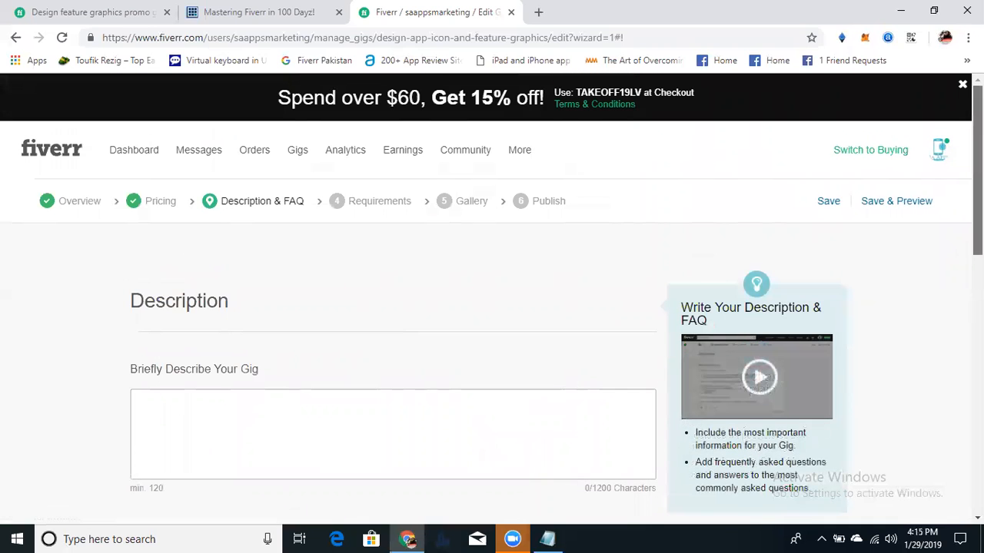
- Copy the text below the title line of the newgig file in Notepad and paste it into the Fiverr gig description
{"action": "left_click_drag", "start_coordinate": [977, 185], "coordinate": [978, 221]}
{"action": "left_click", "coordinate": [547, 539]}
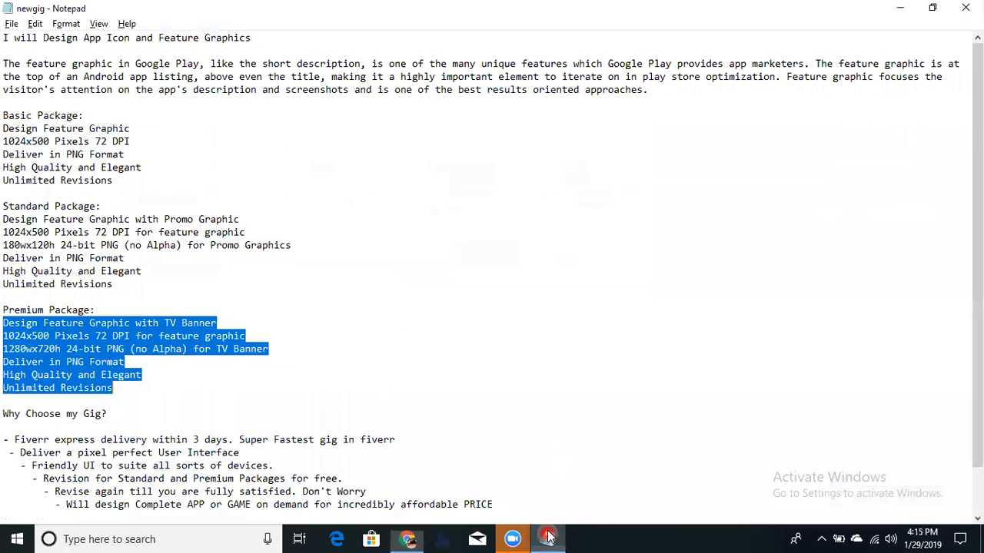
{"action": "left_click", "coordinate": [389, 200]}
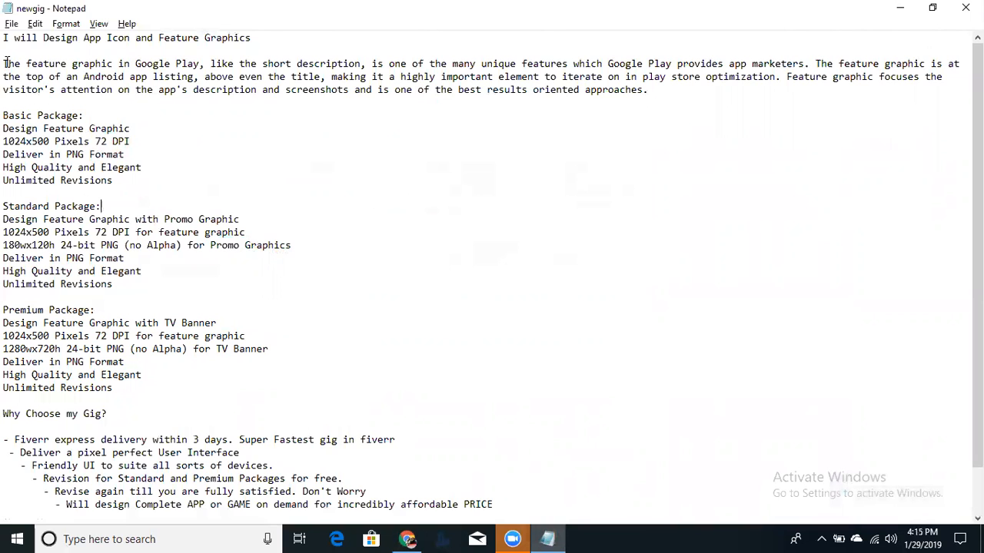
{"action": "left_click_drag", "start_coordinate": [6, 65], "coordinate": [390, 503]}
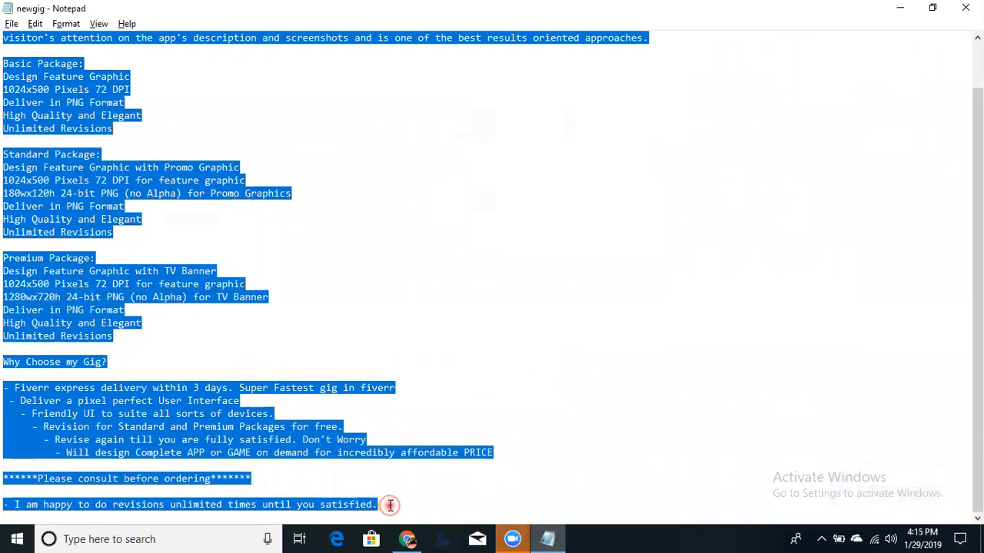
{"action": "key", "text": "alt+Tab"}
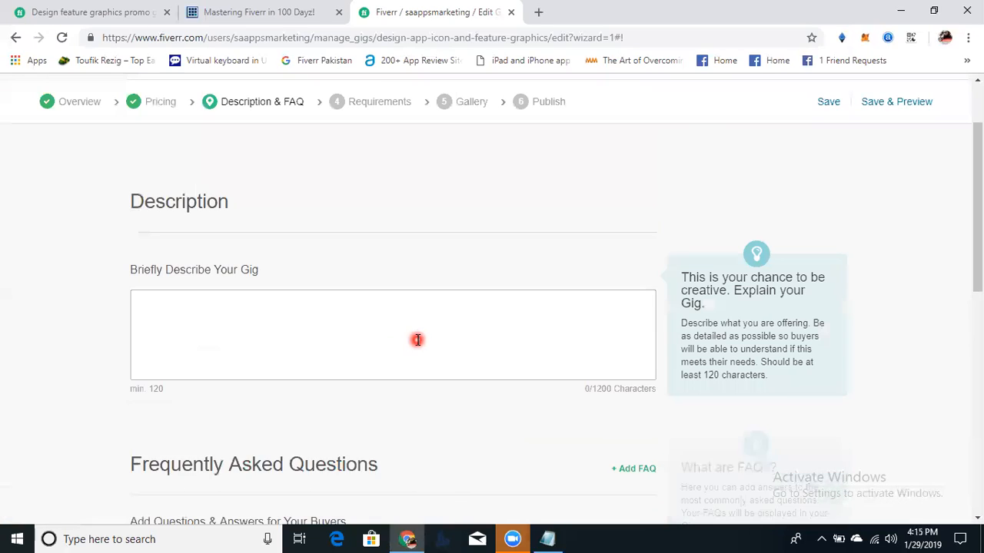
{"action": "left_click", "coordinate": [417, 341]}
{"action": "key", "text": "ctrl+v"}
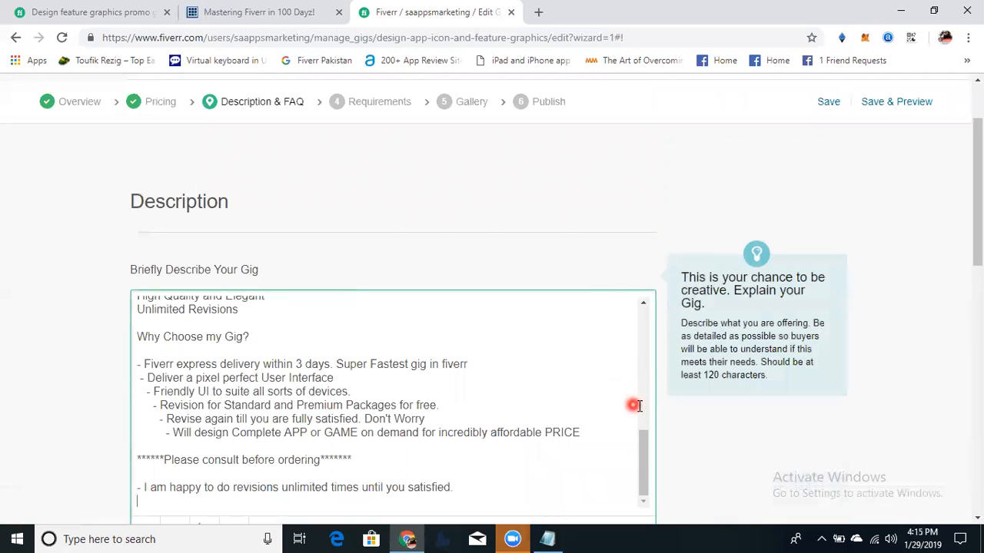
- Start a new paragraph, separated by a blank line, at "The feature graphic is at the top of an Android app listing" in the description
{"action": "left_click_drag", "start_coordinate": [639, 451], "coordinate": [648, 303]}
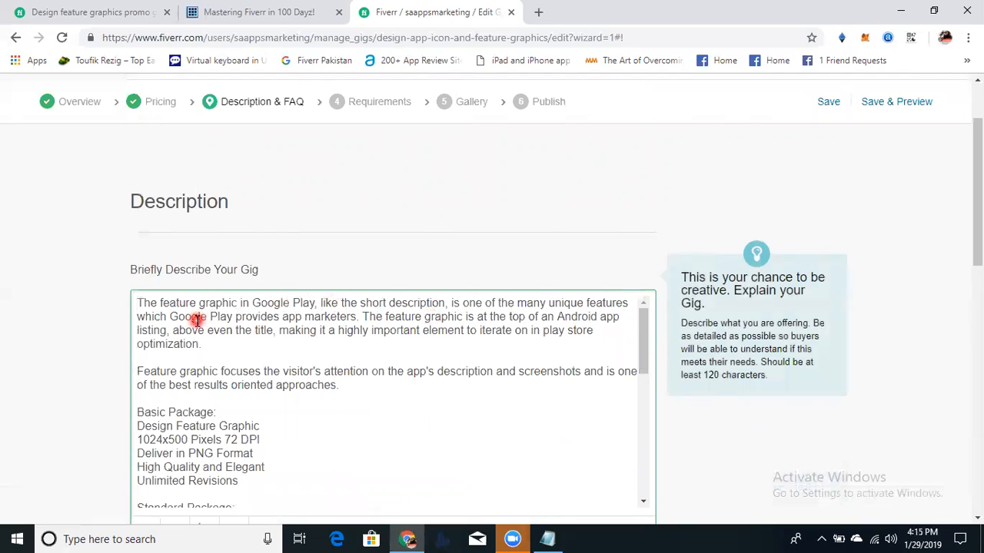
{"action": "left_click_drag", "start_coordinate": [977, 231], "coordinate": [977, 265]}
{"action": "left_click", "coordinate": [395, 213]}
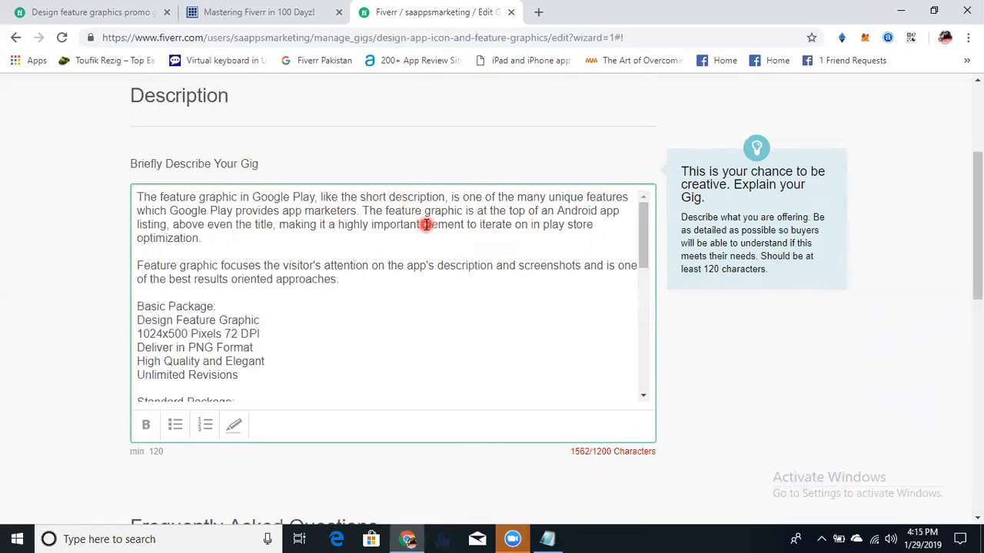
{"action": "left_click", "coordinate": [362, 212]}
{"action": "key", "text": "Return"}
{"action": "key", "text": "Return"}
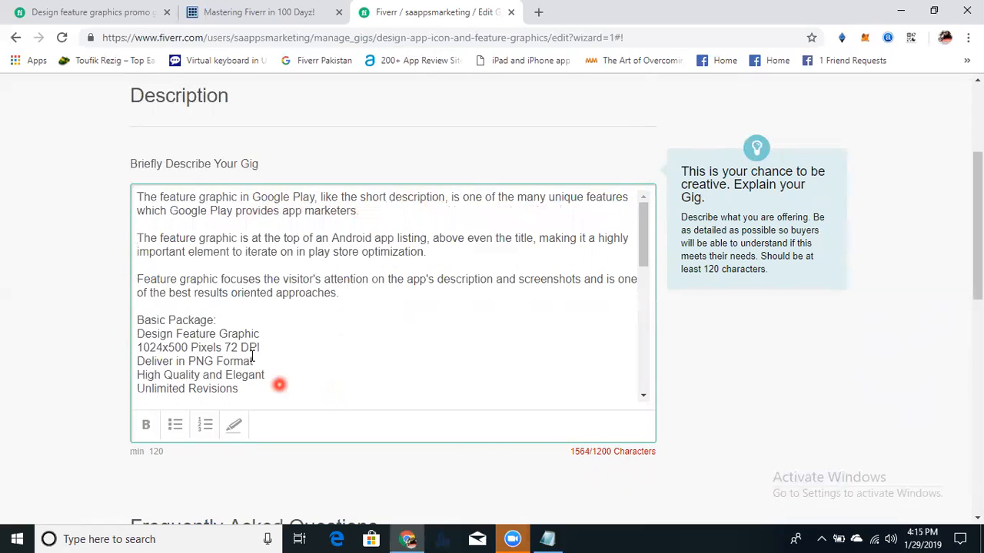
- Above Basic Package, add the paragraph "I will design stunning looking Icon or Featured Graphics to present your first impression on play store."
{"action": "left_click", "coordinate": [283, 317]}
{"action": "left_click", "coordinate": [353, 295]}
{"action": "key", "text": "Return"}
{"action": "key", "text": "Return"}
{"action": "type", "text": "I will desig"}
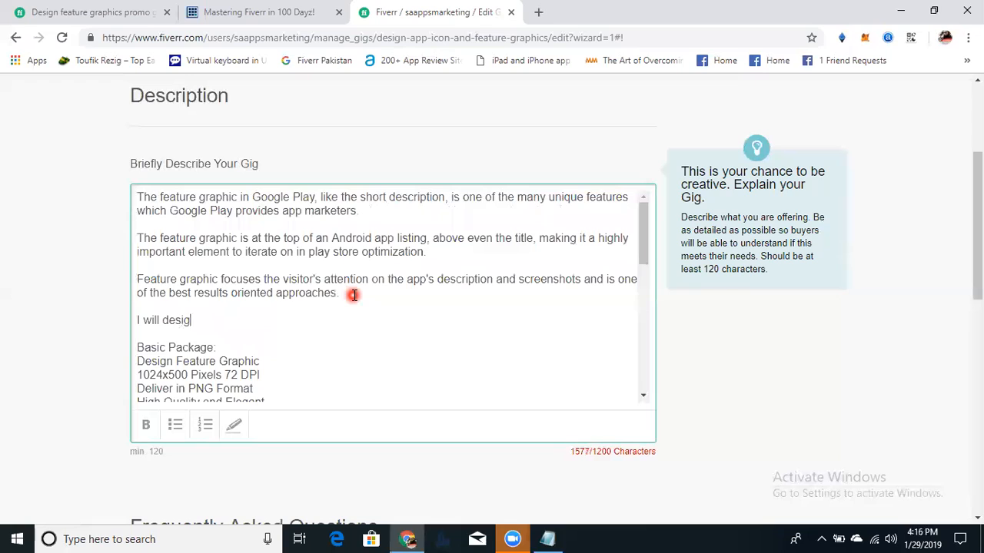
{"action": "type", "text": "n stunning looking Icon or Featured Graphics to present your"}
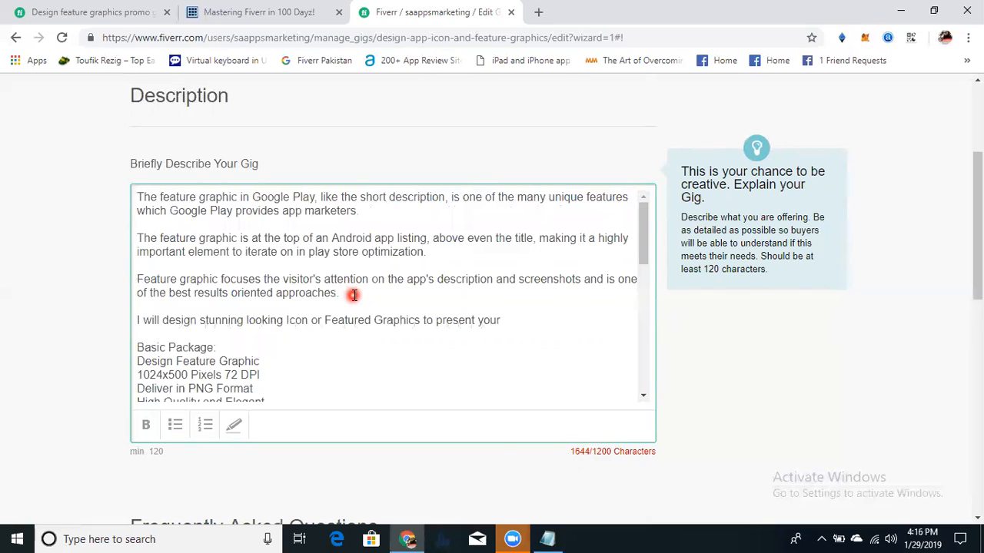
{"action": "type", "text": " first impression on play sote"}
{"action": "key", "text": "BackSpace"}
{"action": "key", "text": "BackSpace"}
{"action": "key", "text": "BackSpace"}
{"action": "type", "text": "tore"}
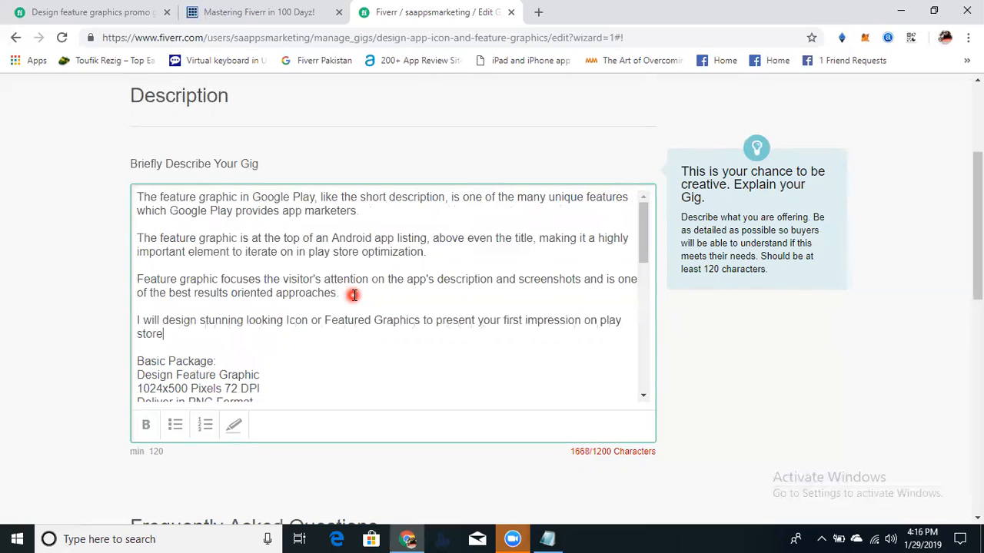
{"action": "type", "text": "."}
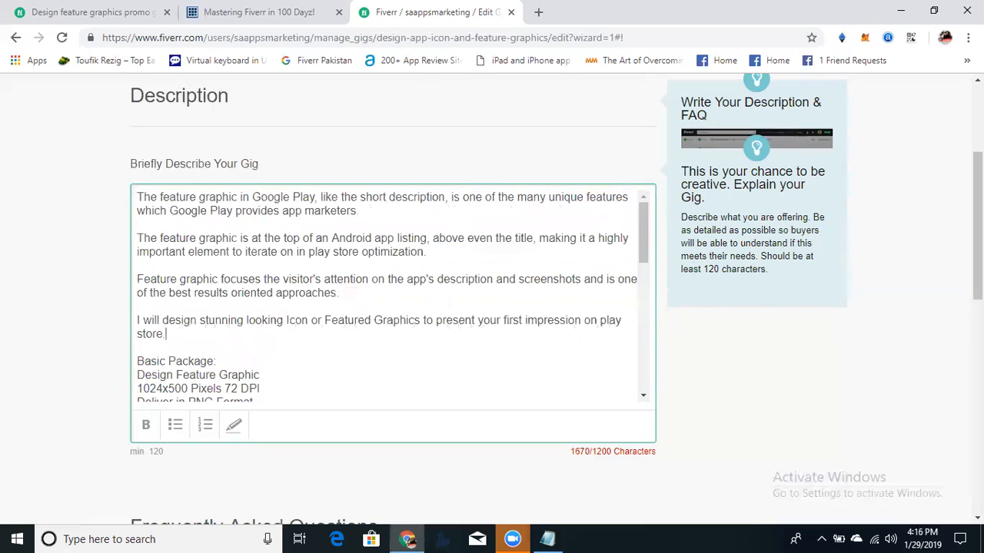
- Change the revisions line of the Basic Package in the description to "No Revisions"
{"action": "scroll", "coordinate": [768, 346], "scroll_direction": "down", "scroll_amount": 2}
{"action": "left_click", "coordinate": [641, 244]}
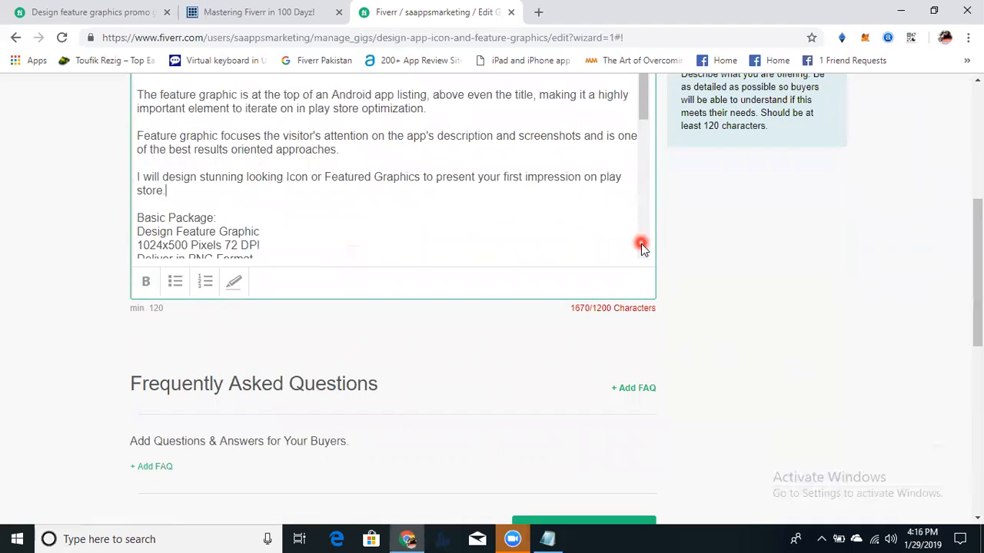
{"action": "left_click", "coordinate": [642, 252]}
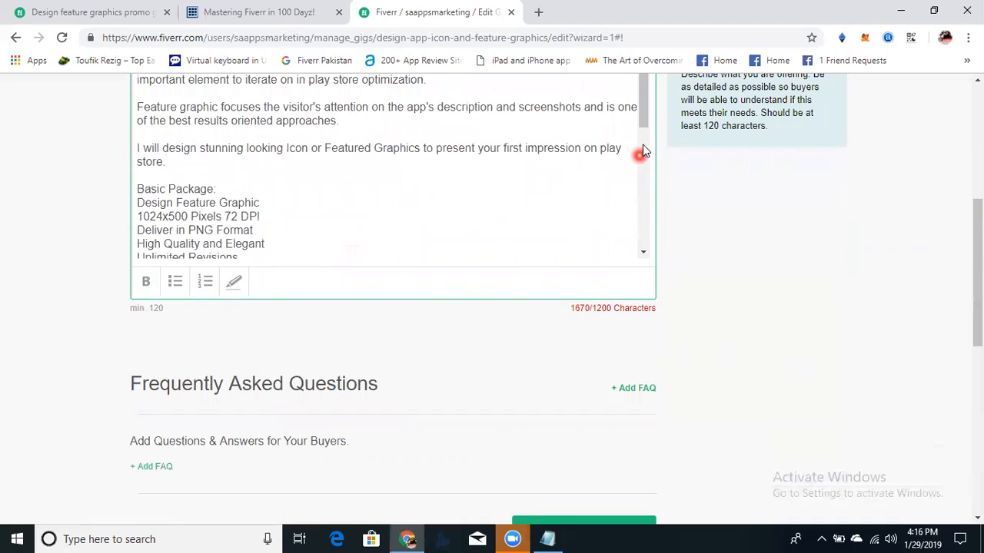
{"action": "left_click_drag", "start_coordinate": [646, 117], "coordinate": [646, 140]}
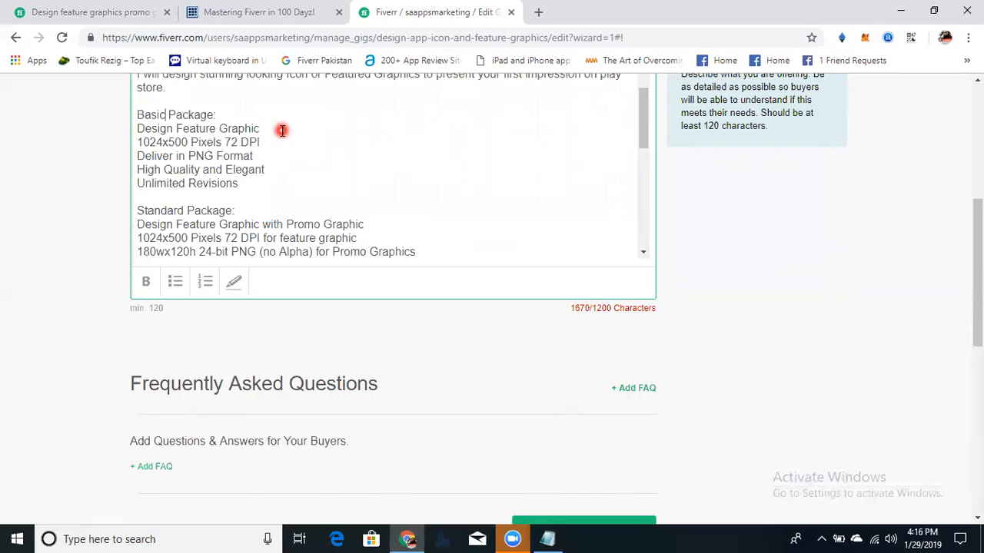
{"action": "key", "text": "Down"}
{"action": "key", "text": "ctrl+shift+Right"}
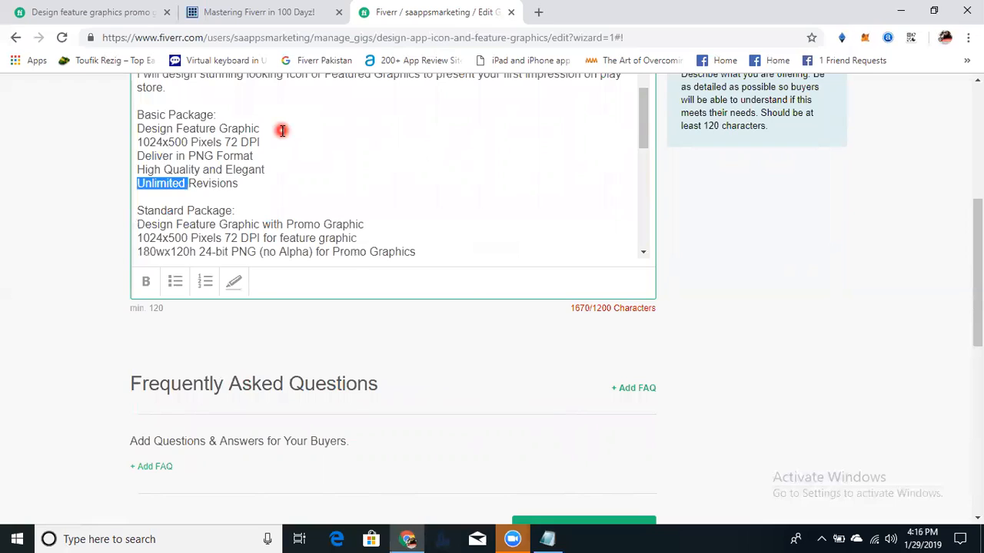
{"action": "type", "text": "No"}
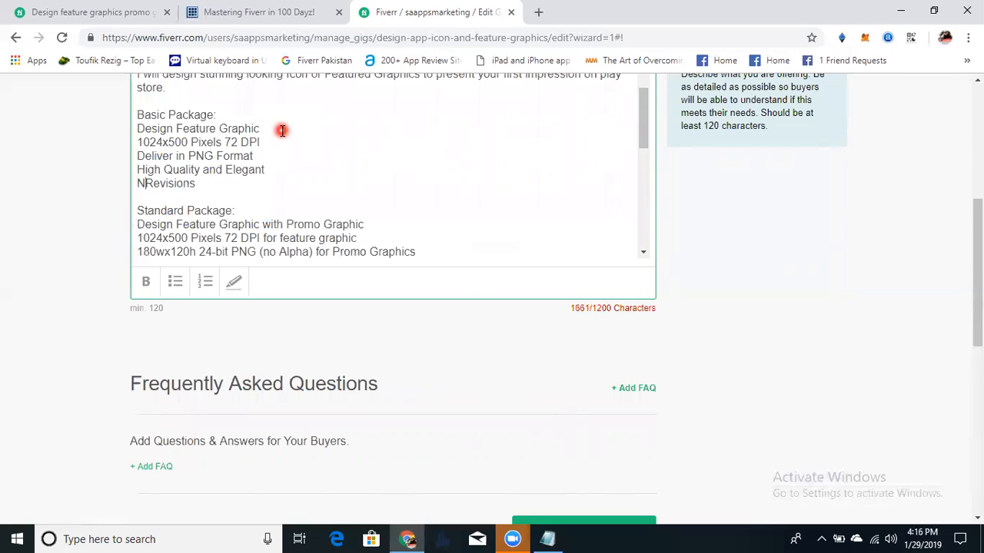
- Review the Standard Package lines that follow the Basic Package in the description
{"action": "key", "text": "Down"}
{"action": "key", "text": "Down"}
{"action": "key", "text": "Down"}
{"action": "key", "text": "Down"}
{"action": "key", "text": "Down"}
{"action": "key", "text": "Down"}
{"action": "key", "text": "Up"}
{"action": "key", "text": "Up"}
{"action": "key", "text": "Up"}
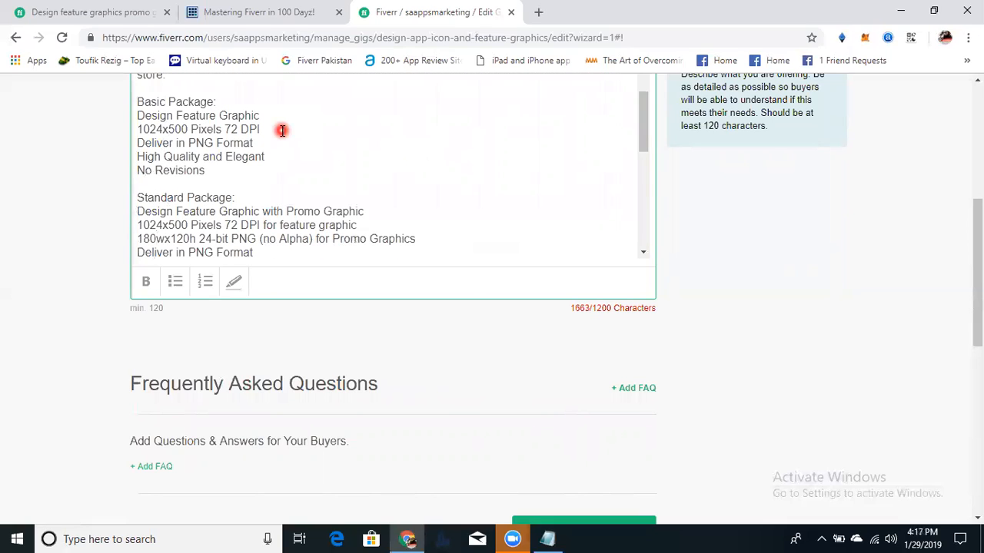
{"action": "key", "text": "Down"}
{"action": "key", "text": "Down"}
{"action": "key", "text": "Down"}
{"action": "key", "text": "Down"}
{"action": "key", "text": "Up"}
{"action": "key", "text": "Up"}
{"action": "key", "text": "Up"}
{"action": "key", "text": "Up"}
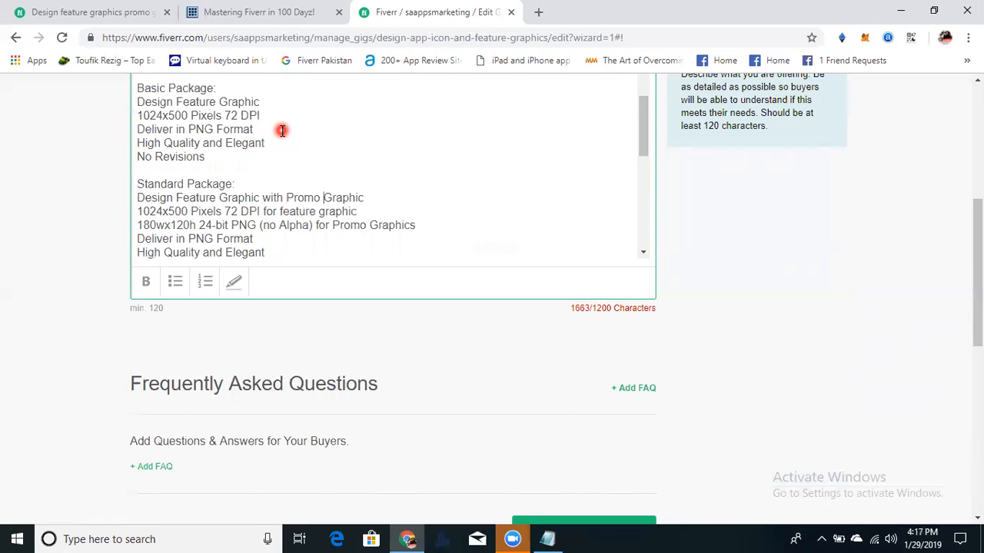
- Remove the "Basic Package:" heading line from the description
{"action": "key", "text": "Up"}
{"action": "key", "text": "Up"}
{"action": "key", "text": "Up"}
{"action": "key", "text": "ctrl+shift+Left"}
{"action": "key", "text": "ctrl+shift+Left"}
{"action": "key", "text": "ctrl+shift+Left"}
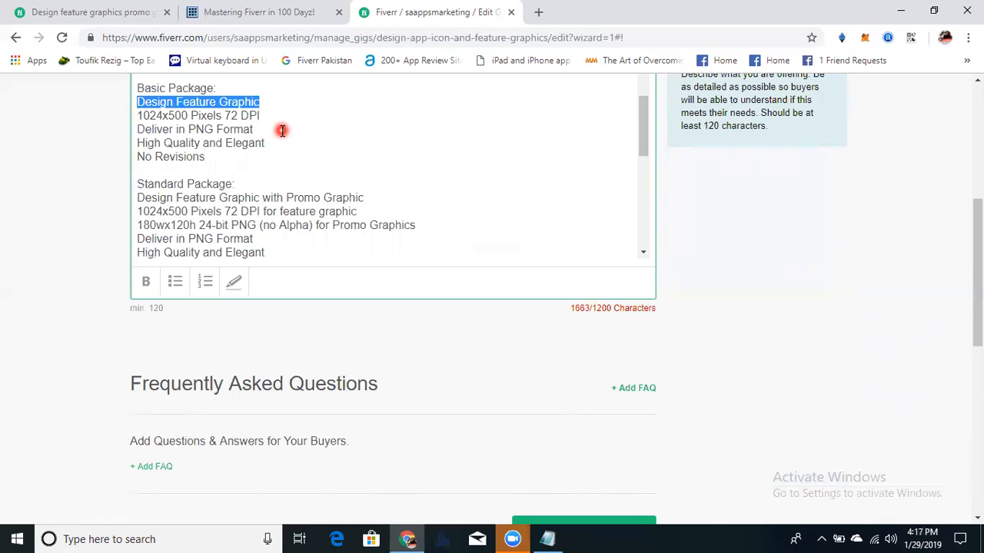
{"action": "key", "text": "Up"}
{"action": "key", "text": "shift+End"}
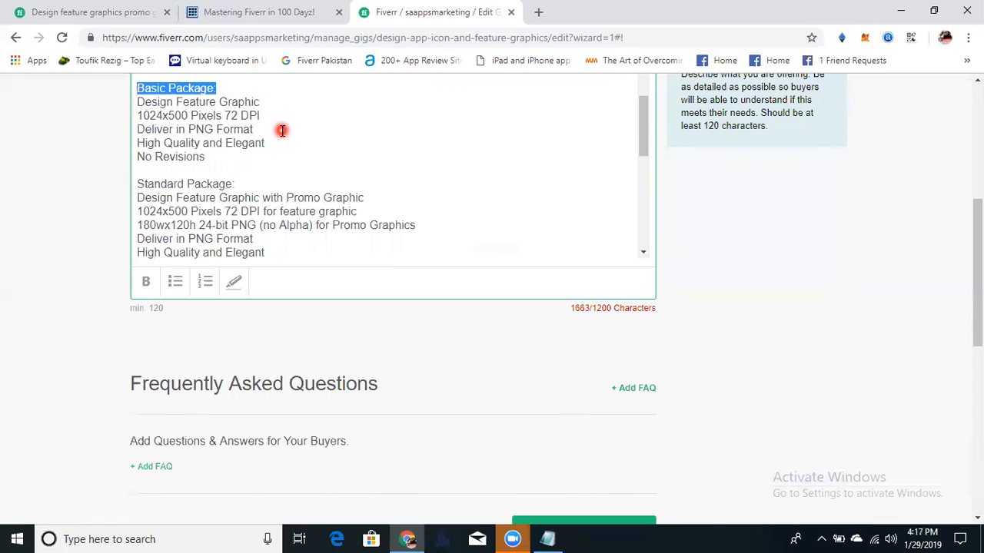
{"action": "key", "text": "Delete"}
{"action": "key", "text": "Delete"}
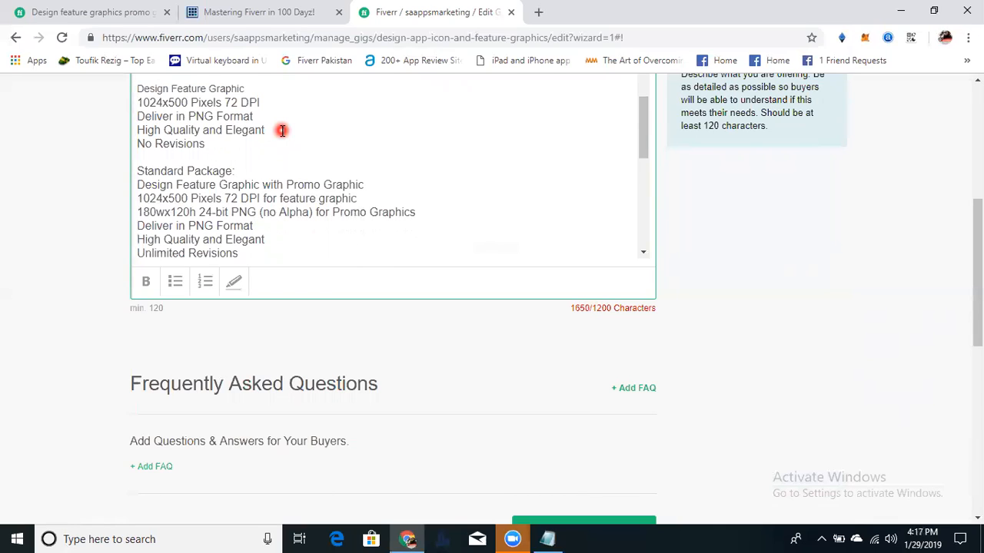
- Insert "An Icon" after "Design" and "1024x 1024" on the line below, leaving "Feature Graphic" as a separate block
{"action": "type", "text": "An Icon"}
{"action": "key", "text": "Return"}
{"action": "key", "text": "Return"}
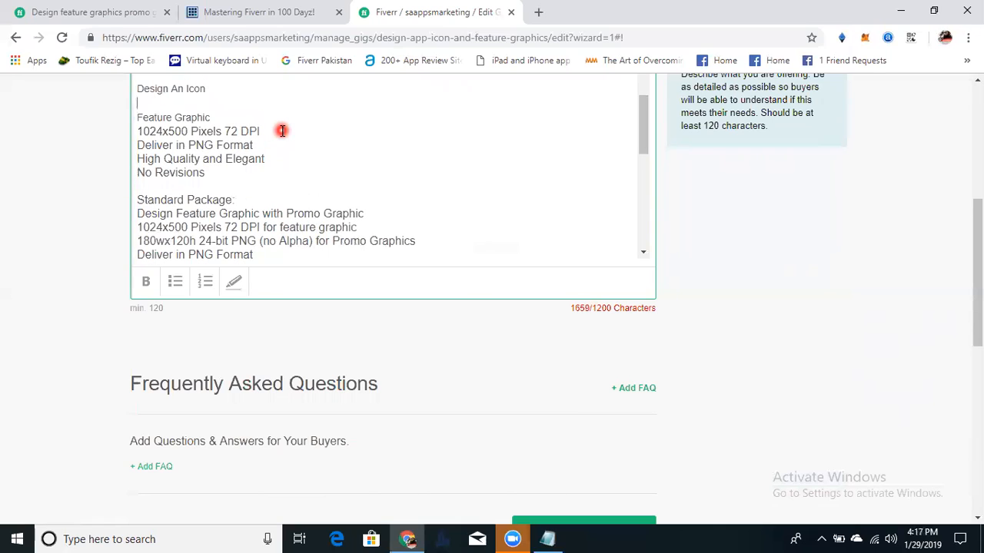
{"action": "type", "text": "1024x 1024"}
{"action": "key", "text": "Return"}
- Make the "Why Choose my Gig?" heading in the description bold
{"action": "key", "text": "ctrl+End"}
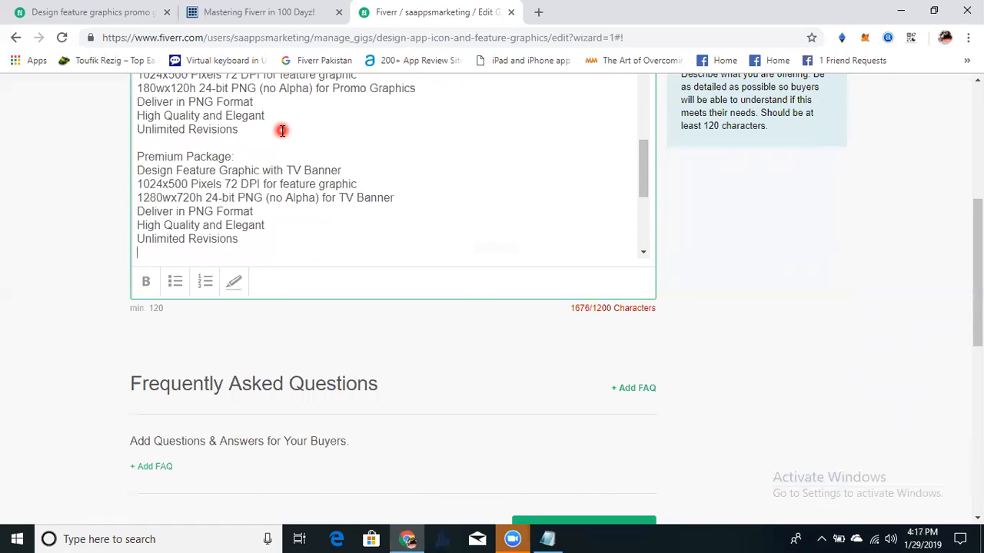
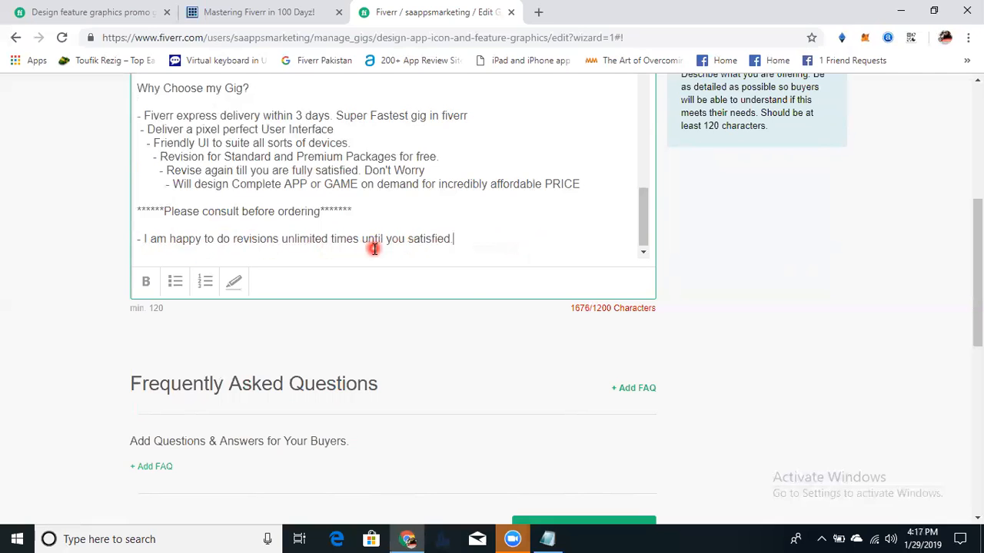
{"action": "left_click_drag", "start_coordinate": [641, 225], "coordinate": [643, 212]}
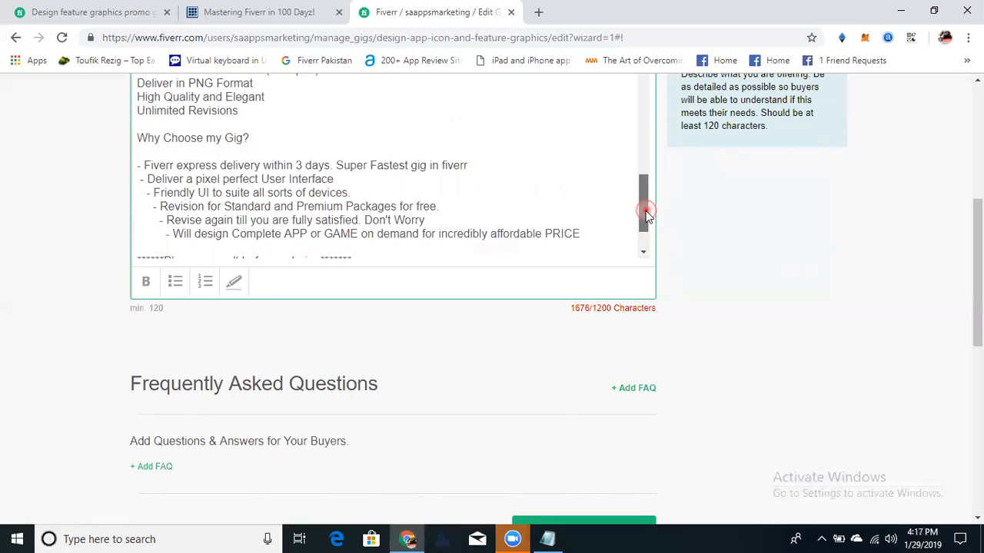
{"action": "triple_click", "coordinate": [203, 138]}
{"action": "key", "text": "ctrl+b"}
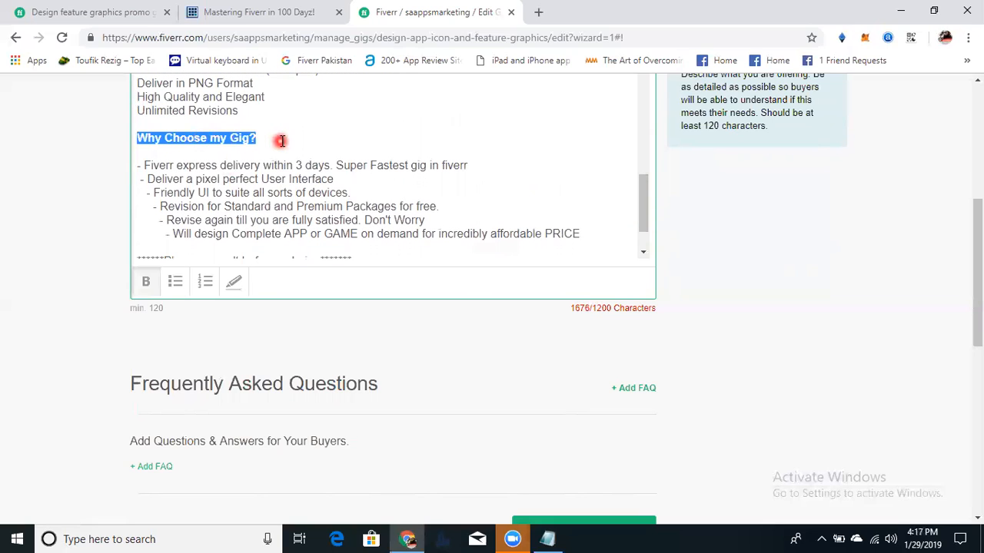
{"action": "left_click", "coordinate": [279, 141]}
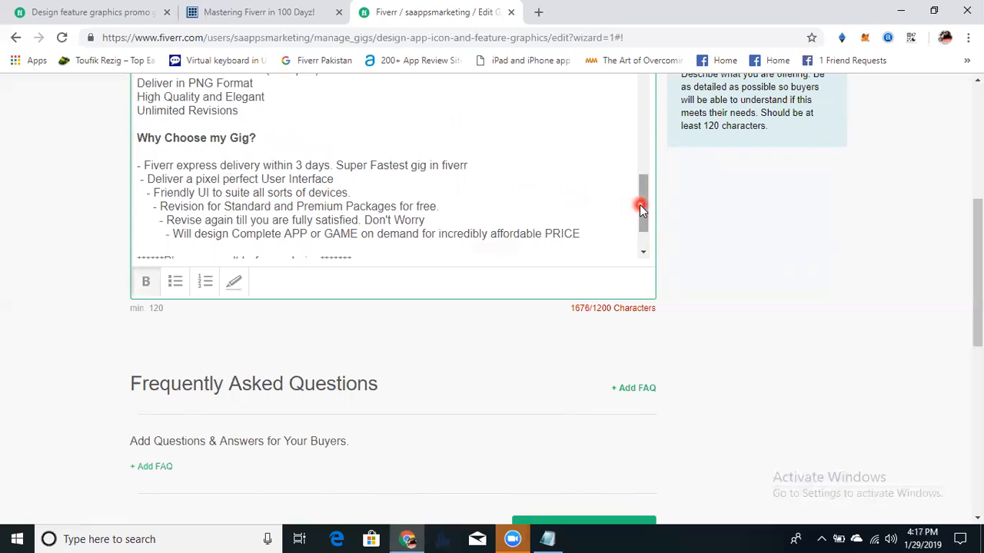
- Delete the "High Quality and Elegant" line from the Feature Graphic block of the description
{"action": "left_click_drag", "start_coordinate": [639, 205], "coordinate": [641, 222]}
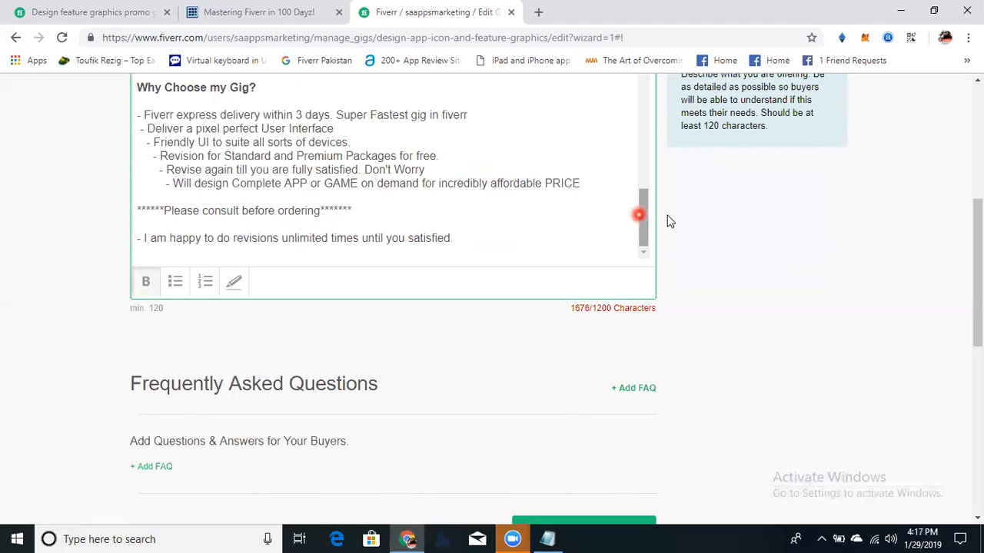
{"action": "scroll", "coordinate": [669, 230], "scroll_direction": "down", "scroll_amount": 2}
{"action": "scroll", "coordinate": [485, 298], "scroll_direction": "up", "scroll_amount": 1}
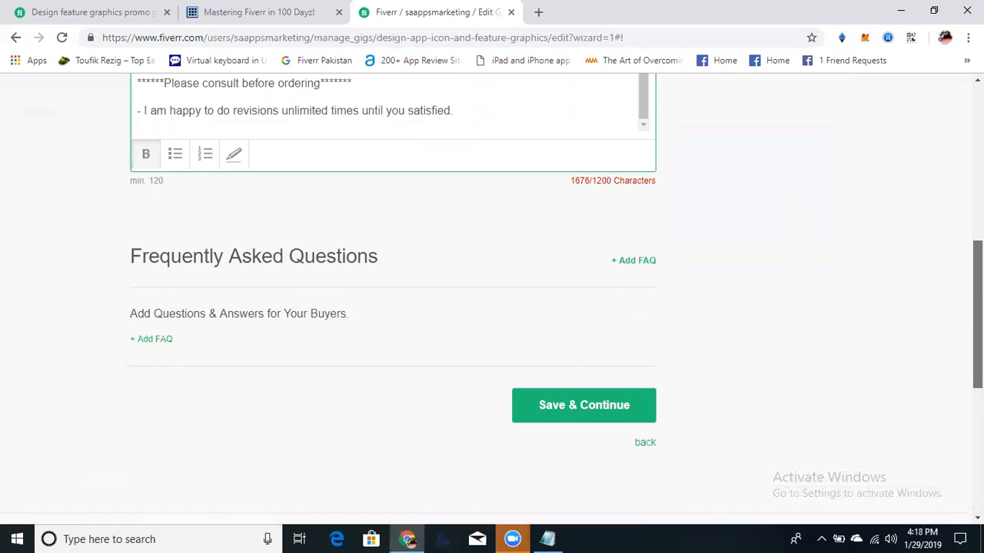
{"action": "scroll", "coordinate": [492, 292], "scroll_direction": "up", "scroll_amount": 2}
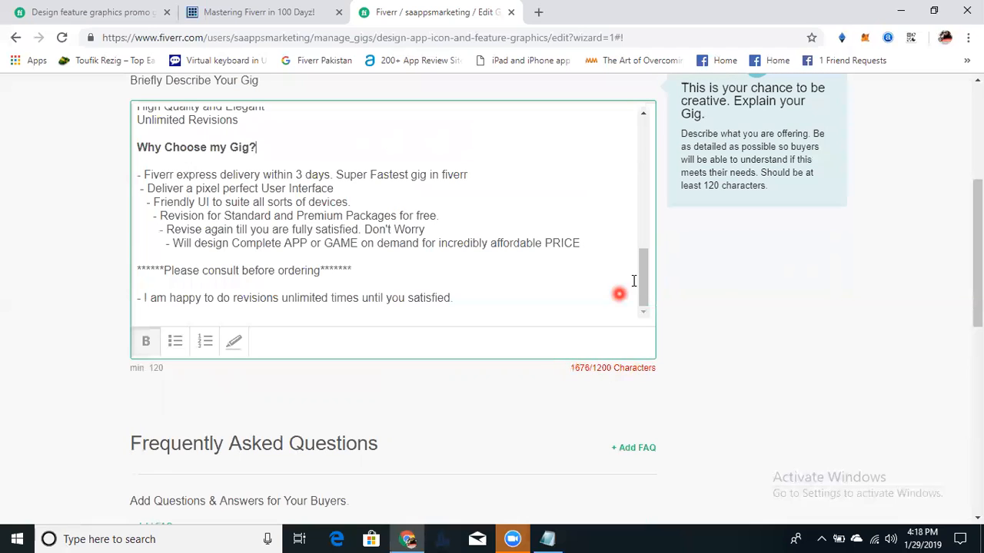
{"action": "left_click_drag", "start_coordinate": [644, 271], "coordinate": [647, 131]}
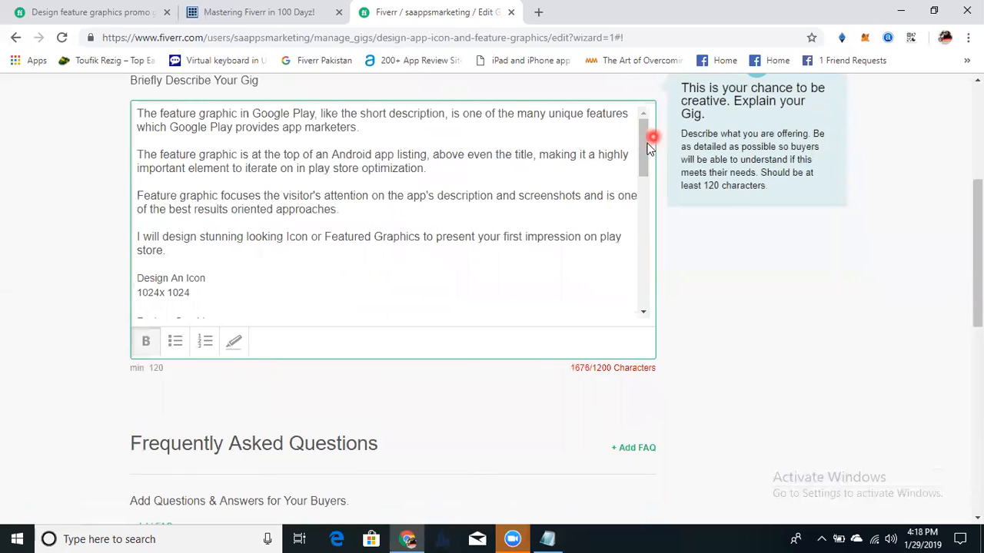
{"action": "left_click", "coordinate": [504, 271]}
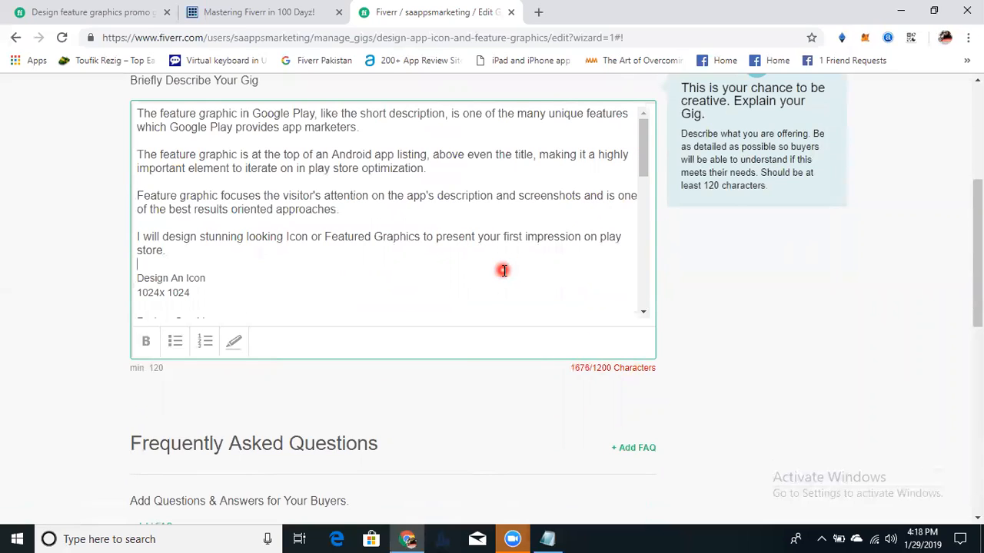
{"action": "key", "text": "Down"}
{"action": "key", "text": "Down"}
{"action": "key", "text": "Down"}
{"action": "key", "text": "Down"}
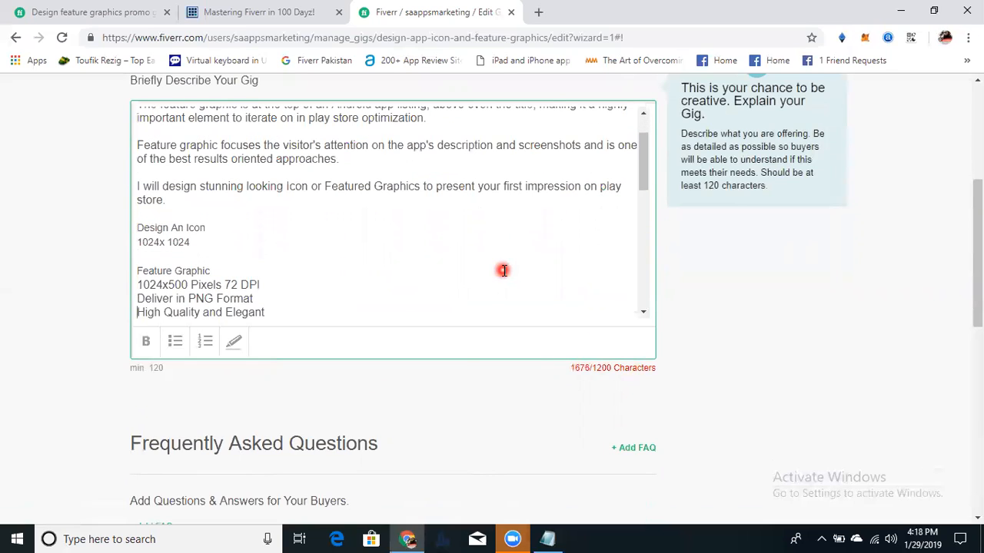
{"action": "key", "text": "shift+Down"}
{"action": "key", "text": "Delete"}
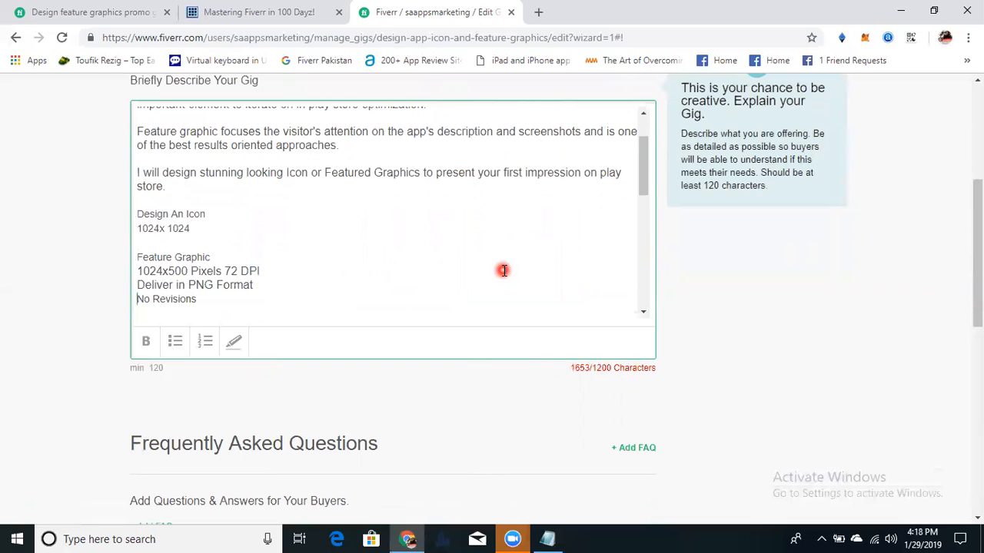
- Delete the "180wx120h 24-bit PNG (no Alpha) for Promo Graphics" line from the Standard Package section
{"action": "key", "text": "Down"}
{"action": "key", "text": "Down"}
{"action": "key", "text": "Down"}
{"action": "key", "text": "Down"}
{"action": "key", "text": "Down"}
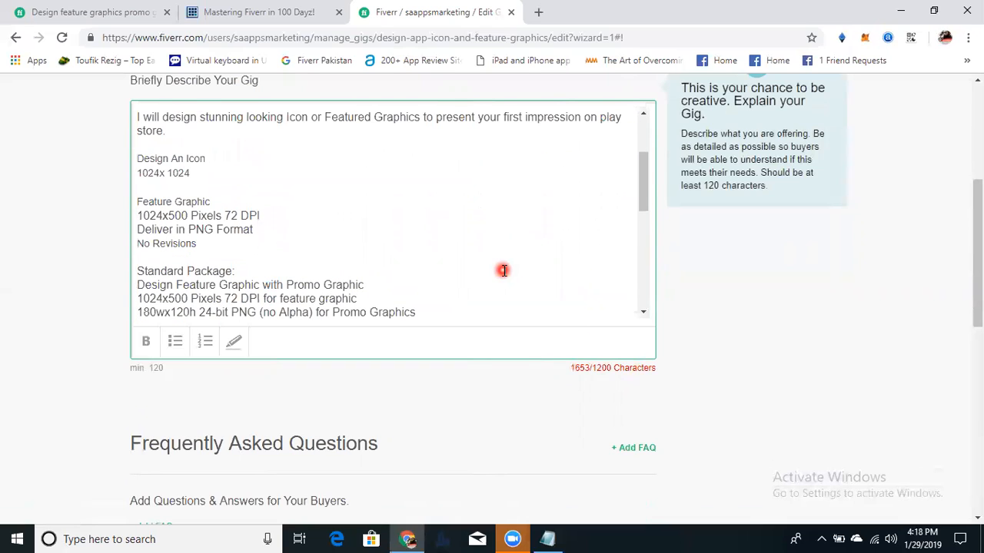
{"action": "key", "text": "shift+Down"}
{"action": "key", "text": "Delete"}
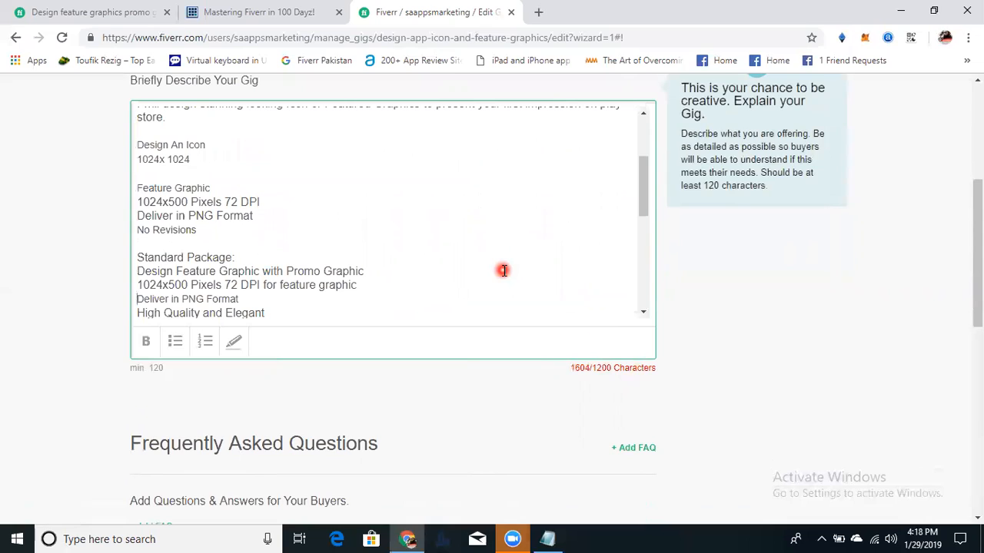
- Remove the "High Quality and Elegant" and "Unlimited Revisions" lines from the Standard Package section
{"action": "key", "text": "Down"}
{"action": "key", "text": "shift+Down"}
{"action": "key", "text": "Delete"}
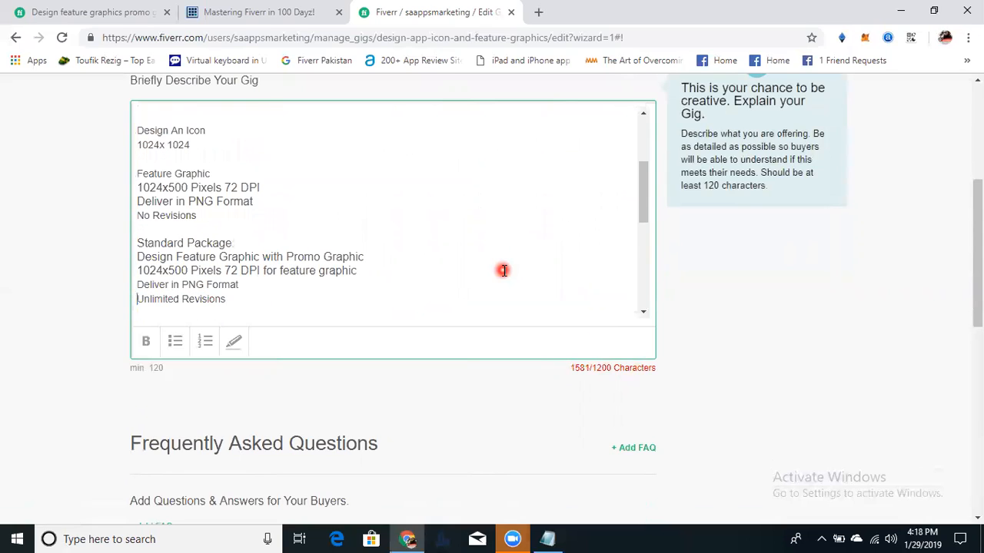
{"action": "key", "text": "shift+End"}
{"action": "key", "text": "Delete"}
{"action": "key", "text": "Delete"}
- Remove the "Standard Package:" heading line above "Design Feature Graphic with Promo Graphic"
{"action": "key", "text": "Down"}
{"action": "key", "text": "Down"}
{"action": "key", "text": "Down"}
{"action": "key", "text": "Up"}
{"action": "key", "text": "Up"}
{"action": "key", "text": "Up"}
{"action": "key", "text": "Up"}
{"action": "key", "text": "Up"}
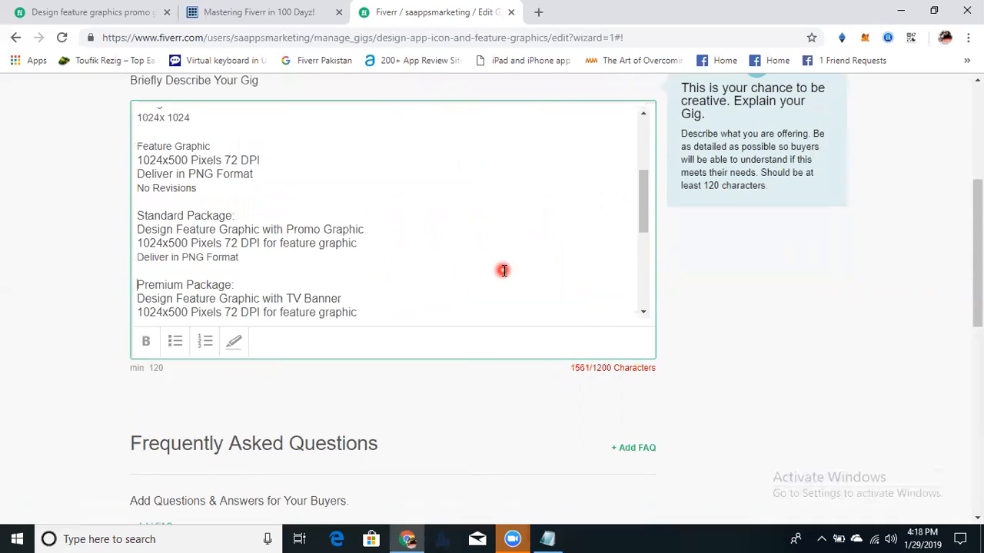
{"action": "key", "text": "shift+End"}
{"action": "key", "text": "Delete"}
{"action": "key", "text": "Delete"}
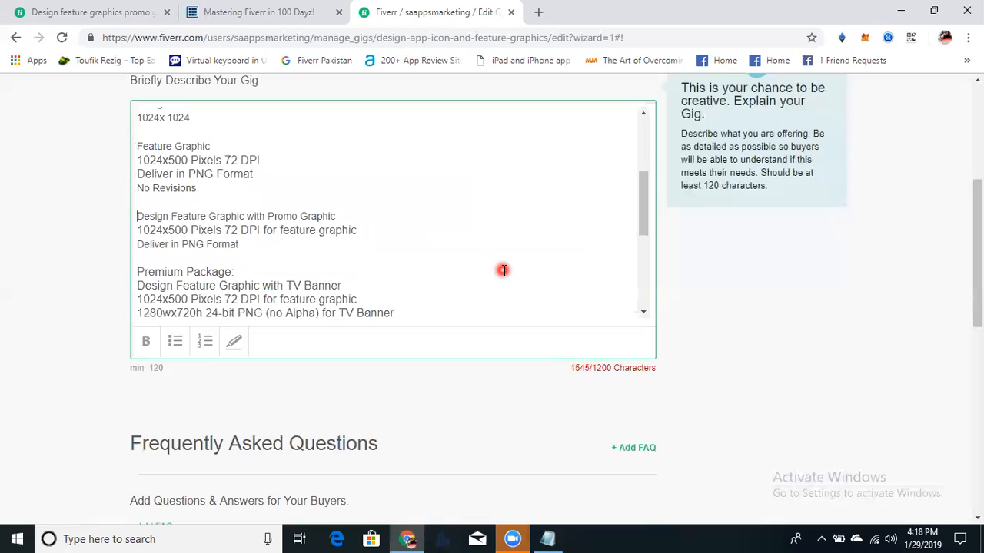
- Delete the "High Quality and Elegant" and "Unlimited Revisions" lines from the Premium Package section of the description
{"action": "key", "text": "Down"}
{"action": "key", "text": "Down"}
{"action": "key", "text": "Down"}
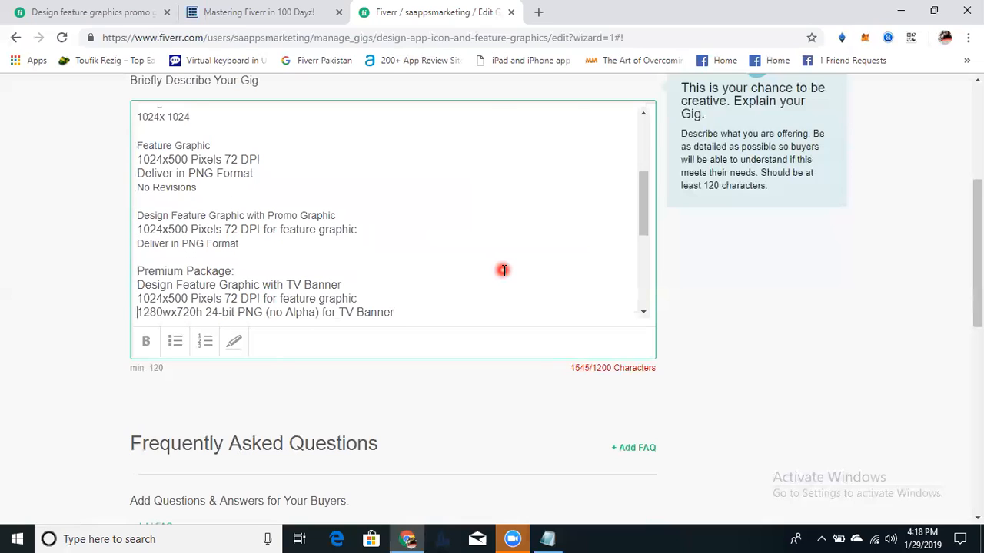
{"action": "key", "text": "Down"}
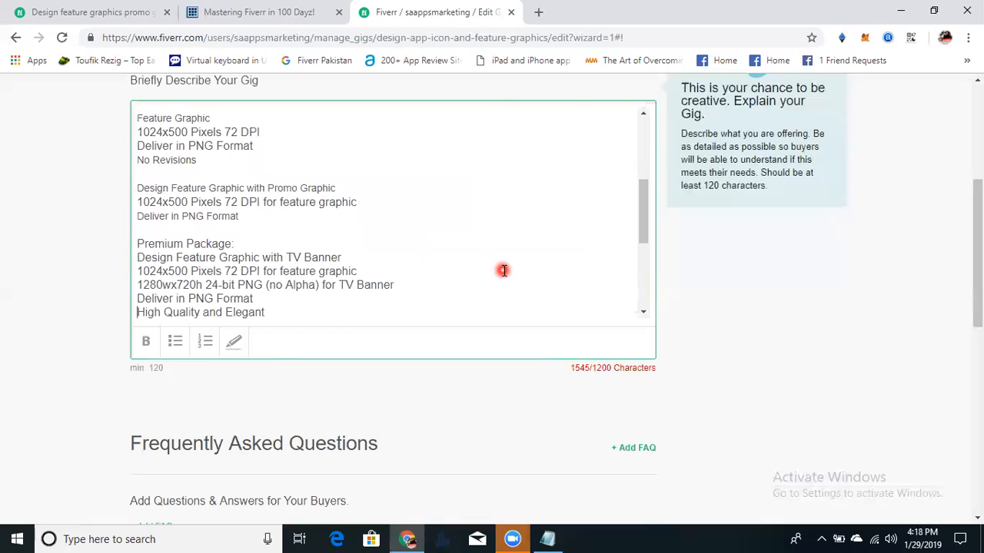
{"action": "key", "text": "shift+Down"}
{"action": "key", "text": "Delete"}
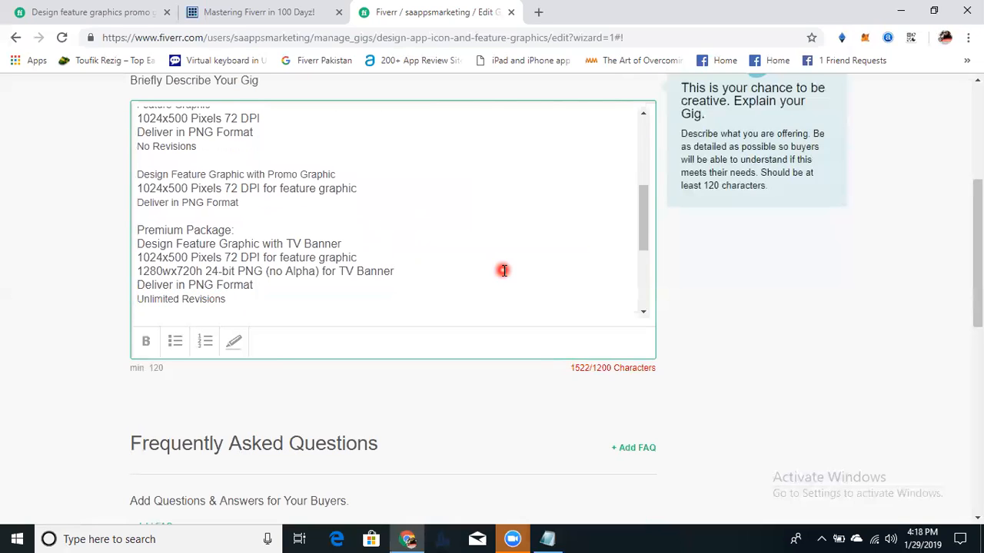
{"action": "key", "text": "shift+Down"}
{"action": "key", "text": "Delete"}
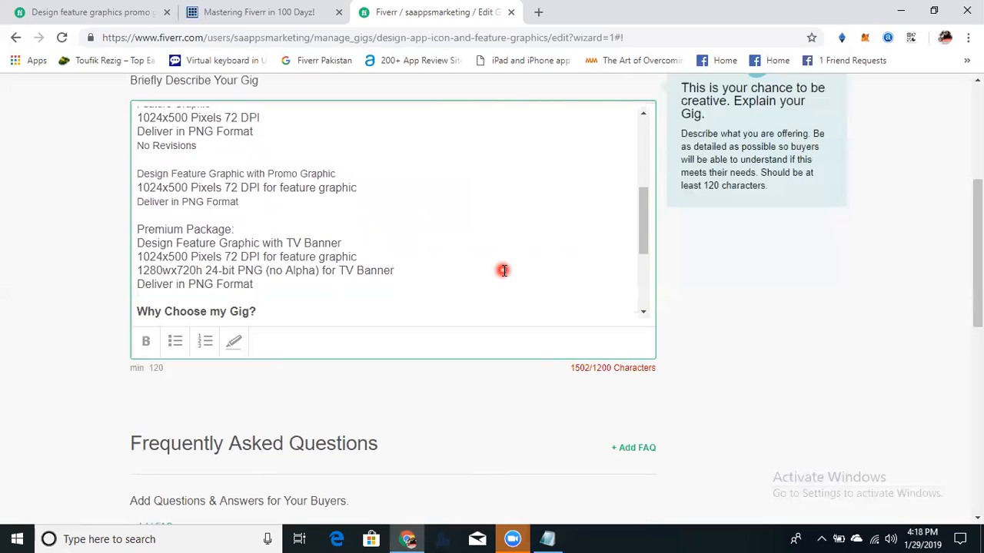
- Remove "to present your first impression on play store." from the "I will design stunning looking" sentence and insert "App" before "Icon"
{"action": "key", "text": "Down"}
{"action": "key", "text": "Down"}
{"action": "key", "text": "Down"}
{"action": "key", "text": "Down"}
{"action": "key", "text": "Up"}
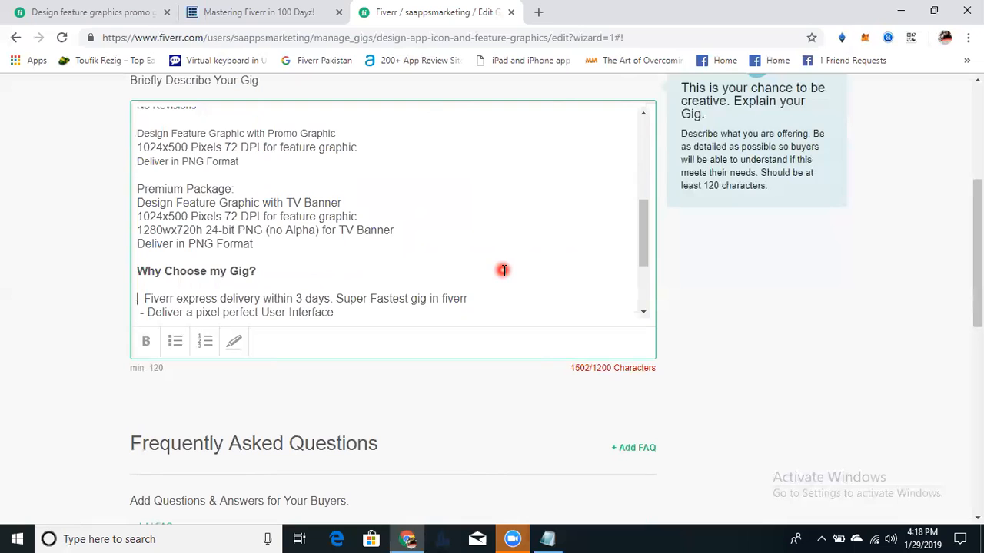
{"action": "key", "text": "Up"}
{"action": "key", "text": "Up"}
{"action": "key", "text": "Up"}
{"action": "key", "text": "Up"}
{"action": "key", "text": "Up"}
{"action": "key", "text": "Up"}
{"action": "key", "text": "Up"}
{"action": "key", "text": "Up"}
{"action": "key", "text": "Up"}
{"action": "key", "text": "Up"}
{"action": "key", "text": "Up"}
{"action": "key", "text": "Up"}
{"action": "key", "text": "Up"}
{"action": "key", "text": "Up"}
{"action": "key", "text": "Up"}
{"action": "key", "text": "Up"}
{"action": "key", "text": "Up"}
{"action": "key", "text": "Up"}
{"action": "key", "text": "Up"}
{"action": "key", "text": "Up"}
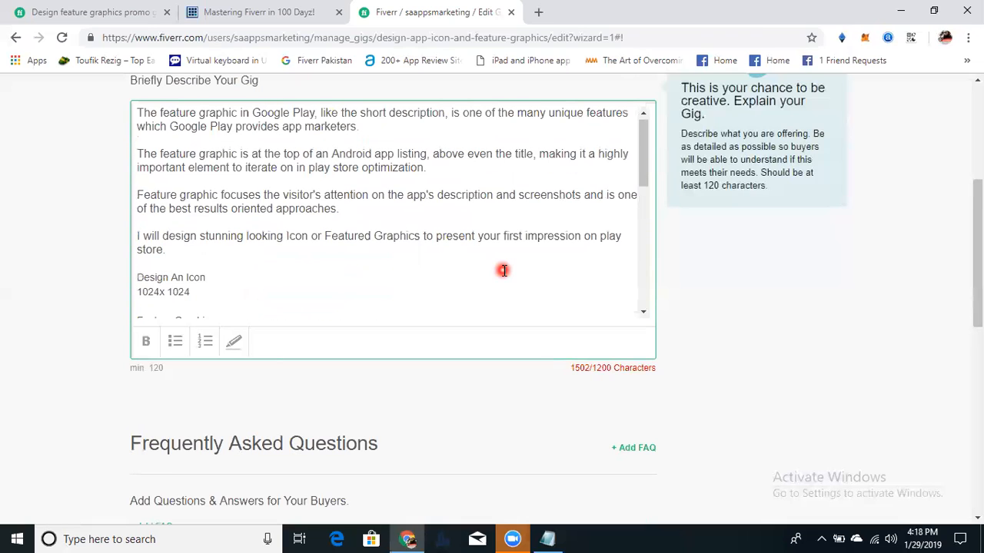
{"action": "key", "text": "Down"}
{"action": "key", "text": "Down"}
{"action": "key", "text": "Down"}
{"action": "key", "text": "ctrl+Right"}
{"action": "key", "text": "ctrl+Right"}
{"action": "key", "text": "ctrl+Right"}
{"action": "key", "text": "ctrl+Right"}
{"action": "key", "text": "ctrl+Right"}
{"action": "key", "text": "ctrl+Right"}
{"action": "key", "text": "ctrl+Right"}
{"action": "key", "text": "ctrl+Right"}
{"action": "key", "text": "ctrl+Right"}
{"action": "key", "text": "ctrl+Right"}
{"action": "key", "text": "ctrl+Right"}
{"action": "key", "text": "ctrl+Left"}
{"action": "key", "text": "shift+Down"}
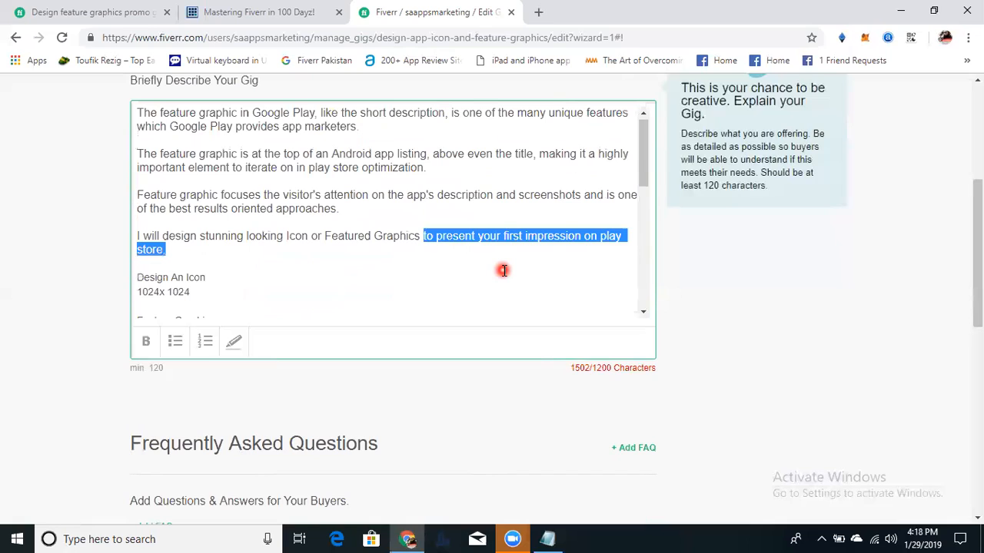
{"action": "key", "text": "BackSpace"}
{"action": "key", "text": "BackSpace"}
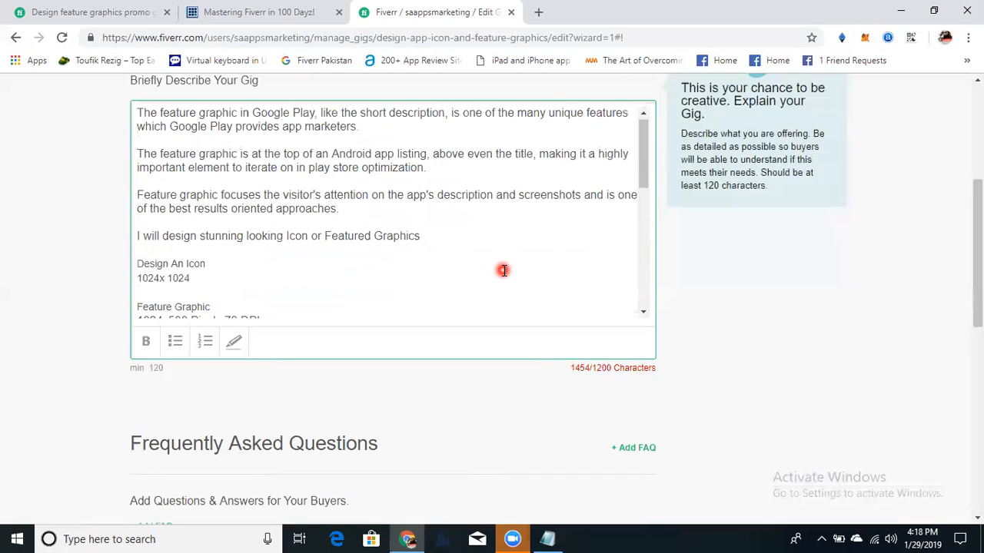
{"action": "type", "text": ".App"}
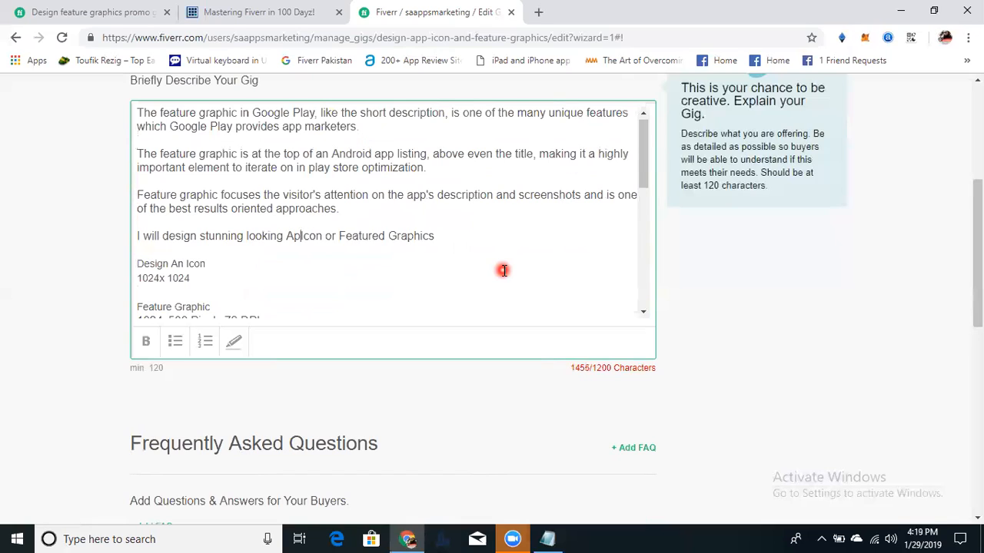
- Delete the paragraph about the feature graphic topping an Android app listing and join the "Feature graphic focuses" paragraph to the opening one
{"action": "key", "text": "Up"}
{"action": "key", "text": "Up"}
{"action": "key", "text": "Up"}
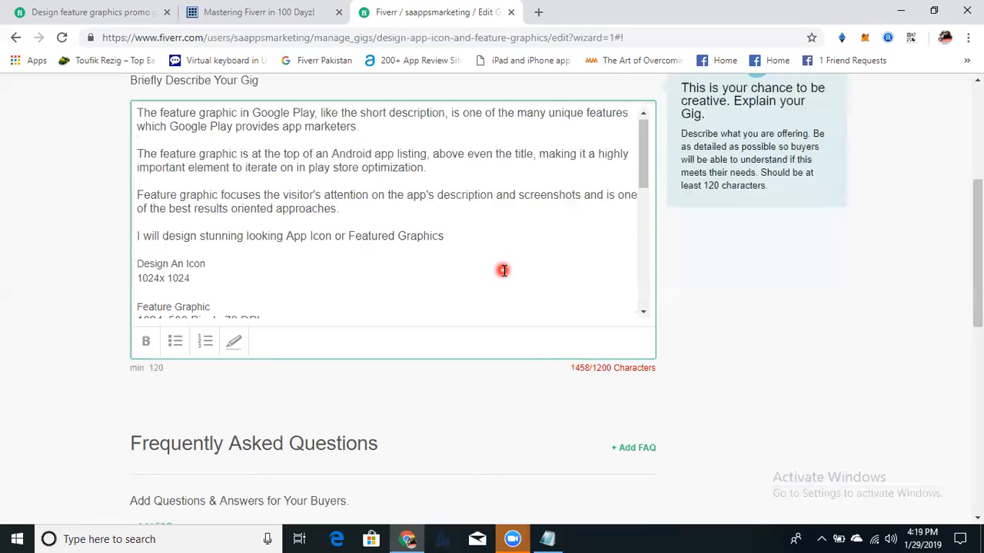
{"action": "key", "text": "shift+Down"}
{"action": "key", "text": "shift+Down"}
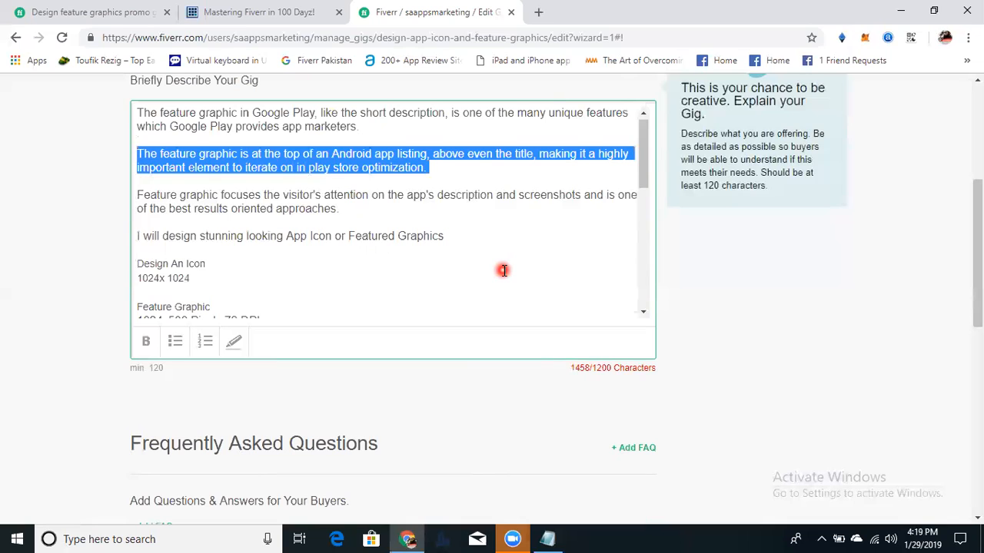
{"action": "key", "text": "BackSpace"}
{"action": "key", "text": "BackSpace"}
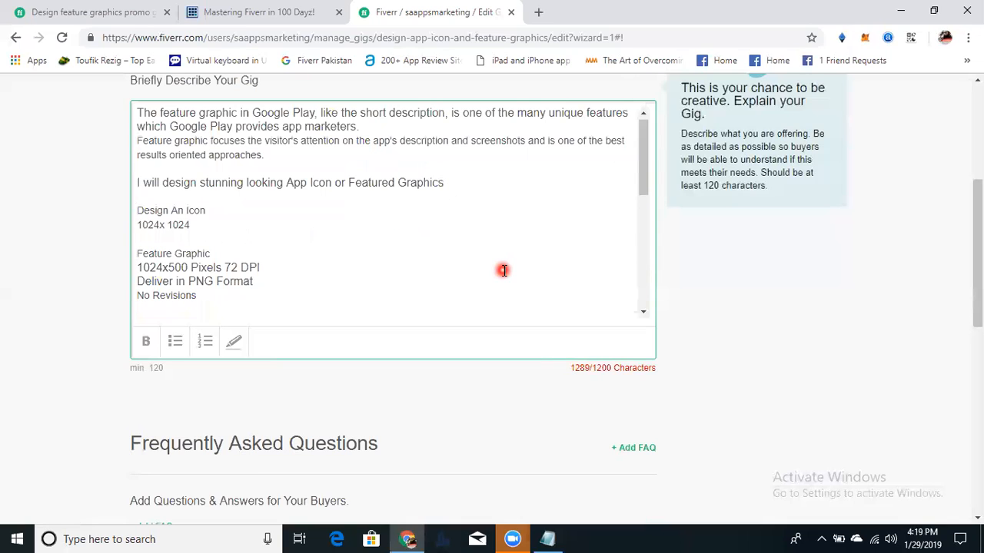
{"action": "key", "text": "BackSpace"}
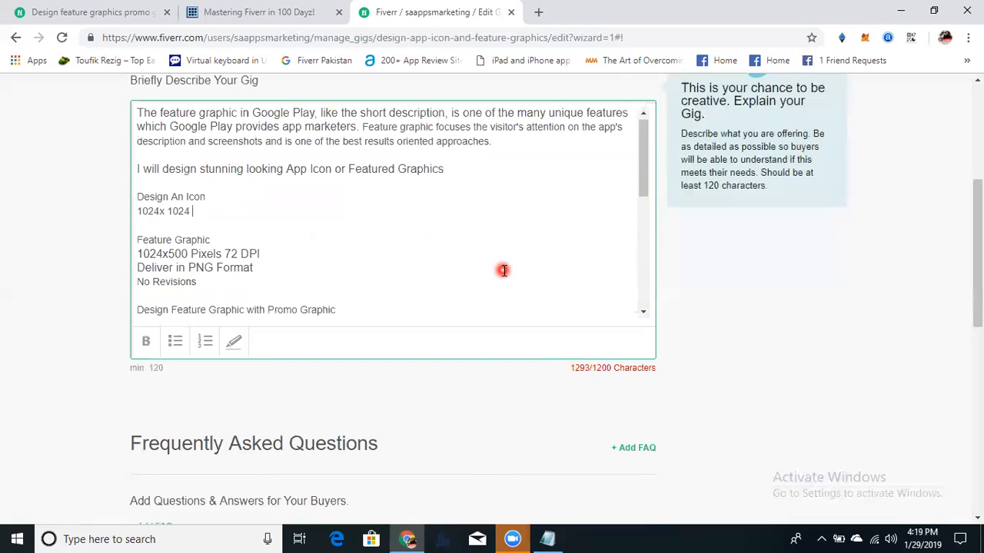
- Remove the "Feature Graphic" heading line, keeping one blank line above "1024x500 Pixels 72 DPI"
{"action": "key", "text": "ctrl+shift+Left"}
{"action": "key", "text": "ctrl+shift+Left"}
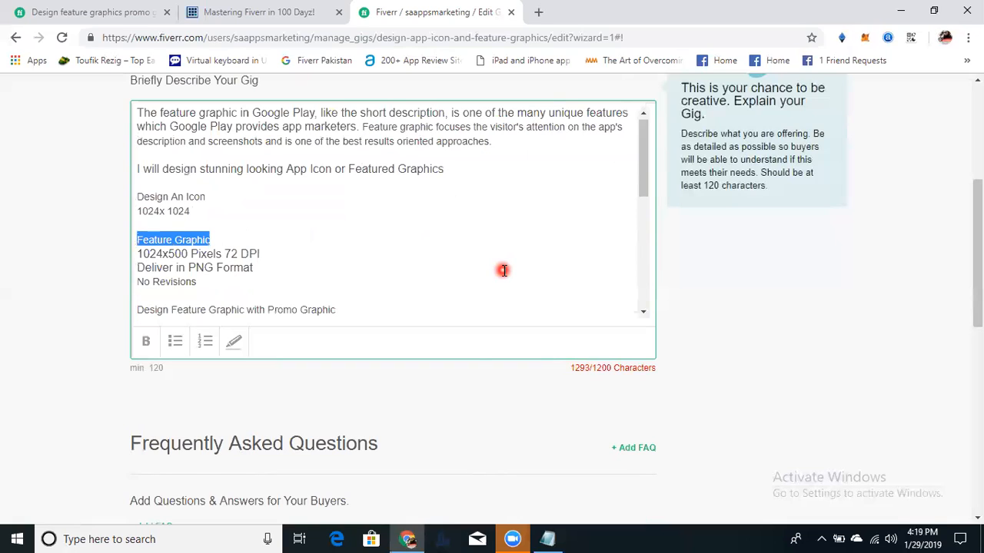
{"action": "key", "text": "BackSpace"}
{"action": "key", "text": "BackSpace"}
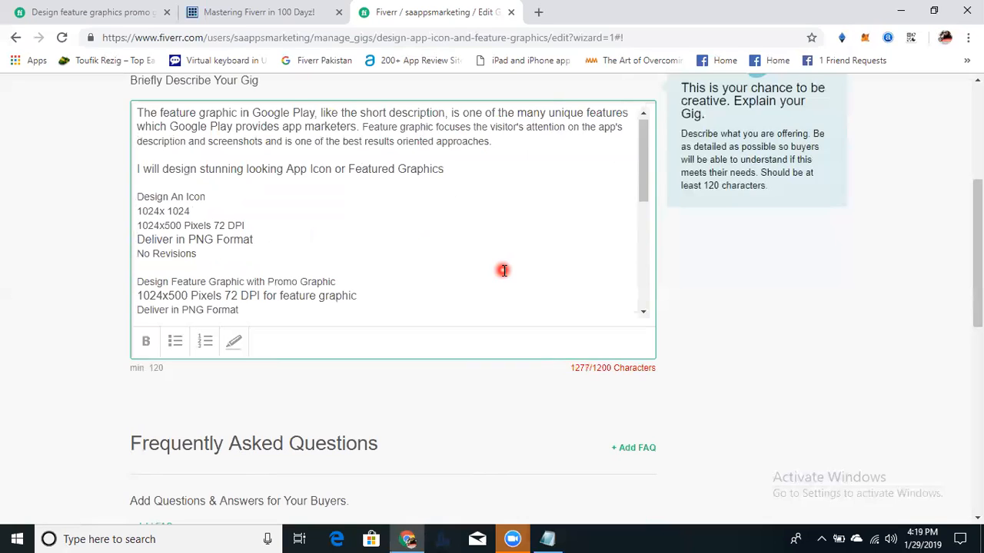
{"action": "key", "text": "ctrl+Left"}
{"action": "key", "text": "ctrl+Left"}
{"action": "key", "text": "Right"}
{"action": "key", "text": "ctrl+Right"}
{"action": "key", "text": "ctrl+Right"}
{"action": "key", "text": "Down"}
{"action": "key", "text": "Return"}
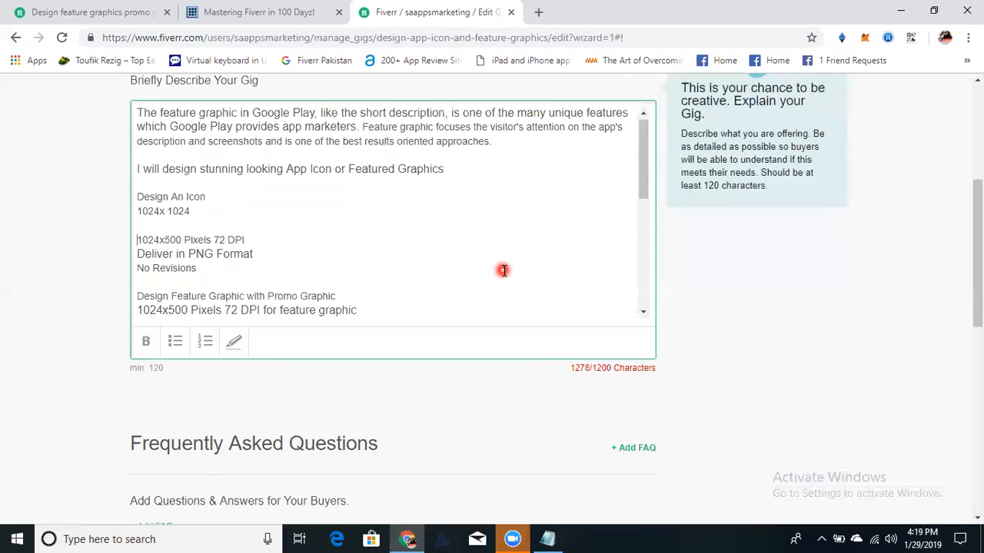
- Shorten the "Design An Icon" heading to "Icon" and delete the "No Revisions" line
{"action": "key", "text": "ctrl+shift+Right"}
{"action": "key", "text": "ctrl+shift+Right"}
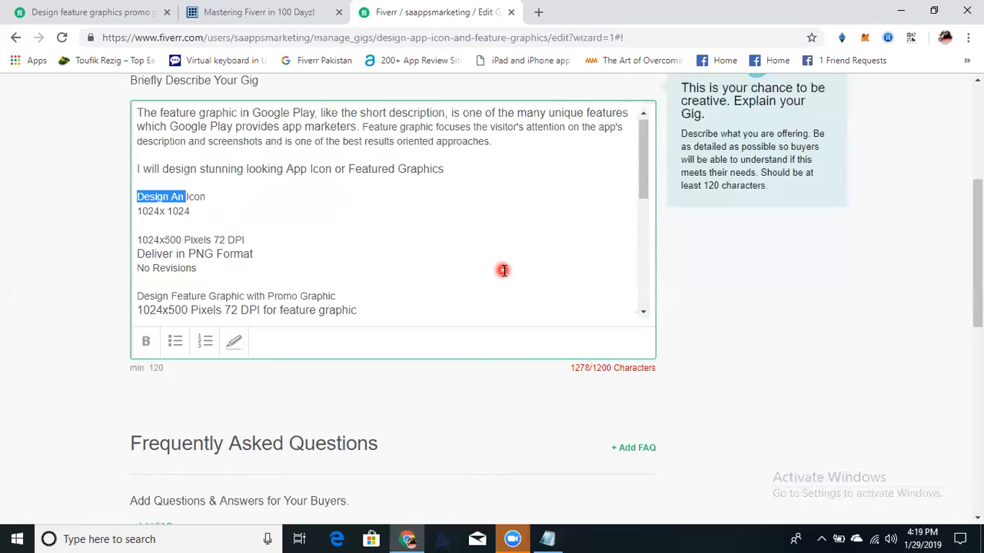
{"action": "key", "text": "BackSpace"}
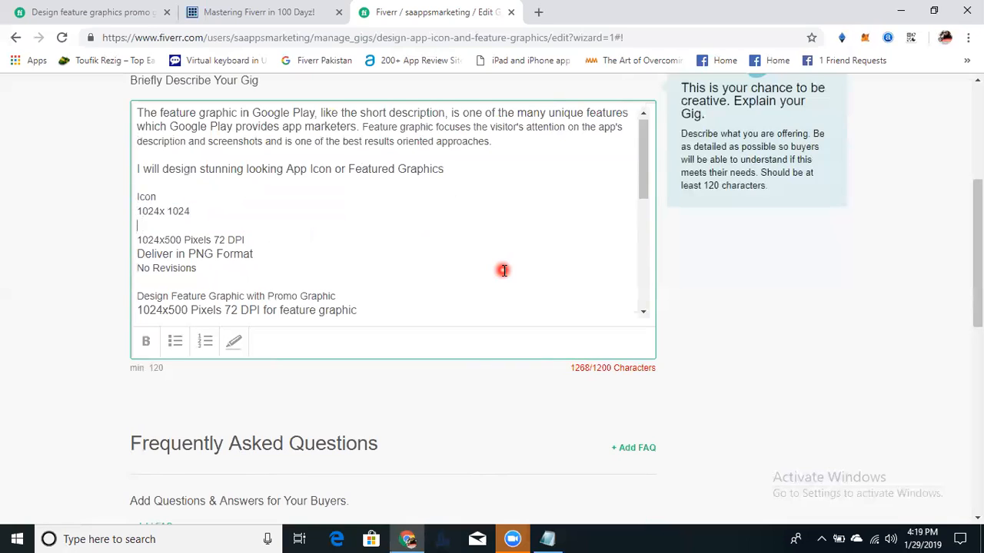
{"action": "key", "text": "Down"}
{"action": "key", "text": "shift+Down"}
{"action": "key", "text": "BackSpace"}
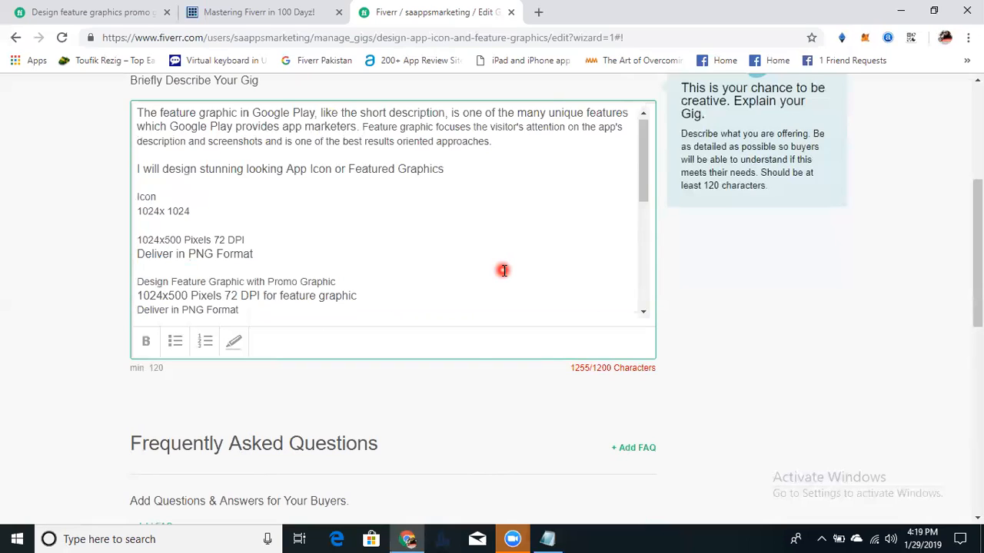
- Delete the three-line "Design Feature Graphic with Promo Graphic" block from the description
{"action": "key", "text": "Down"}
{"action": "key", "text": "shift+Down"}
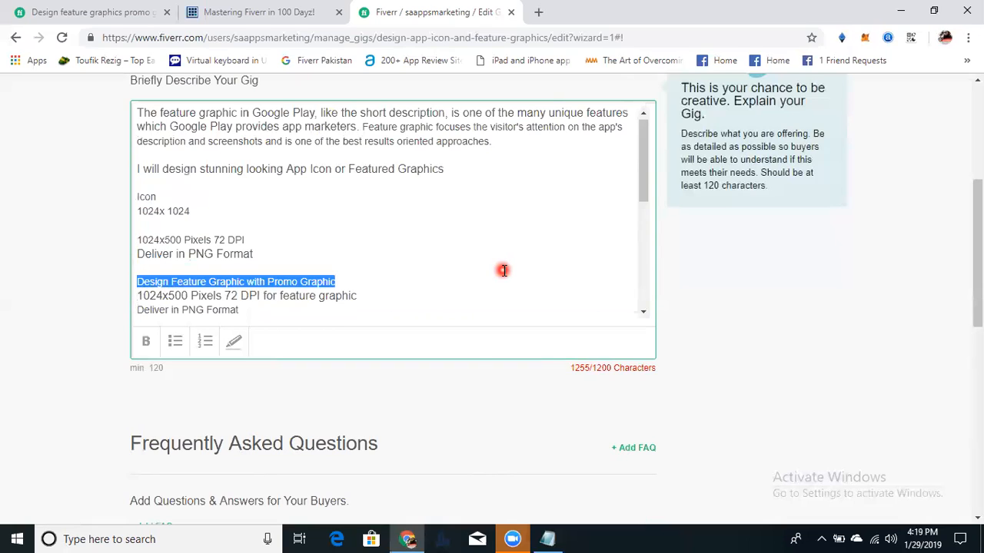
{"action": "key", "text": "shift+Down"}
{"action": "key", "text": "shift+Down"}
{"action": "key", "text": "BackSpace"}
- Delete everything from the "Icon" heading through the end of the Premium Package section, leaving one blank line above "Why Choose my Gig?"
{"action": "key", "text": "Up"}
{"action": "key", "text": "Up"}
{"action": "key", "text": "Up"}
{"action": "key", "text": "shift+Down"}
{"action": "key", "text": "shift+Down"}
{"action": "key", "text": "shift+Down"}
{"action": "key", "text": "shift+Down"}
{"action": "key", "text": "shift+Down"}
{"action": "key", "text": "shift+Down"}
{"action": "key", "text": "shift+Down"}
{"action": "key", "text": "shift+Down"}
{"action": "key", "text": "shift+Down"}
{"action": "key", "text": "shift+Down"}
{"action": "key", "text": "shift+Down"}
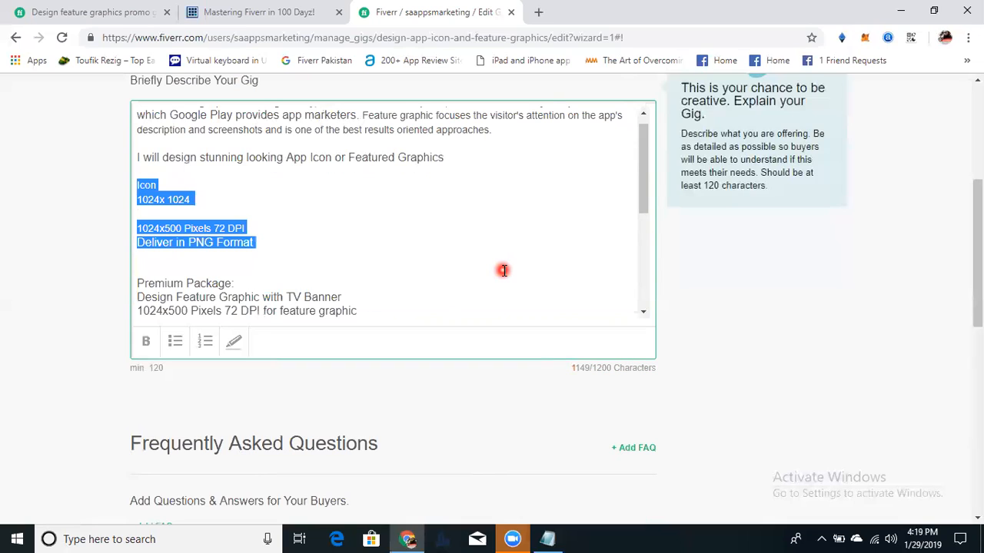
{"action": "key", "text": "shift+Down"}
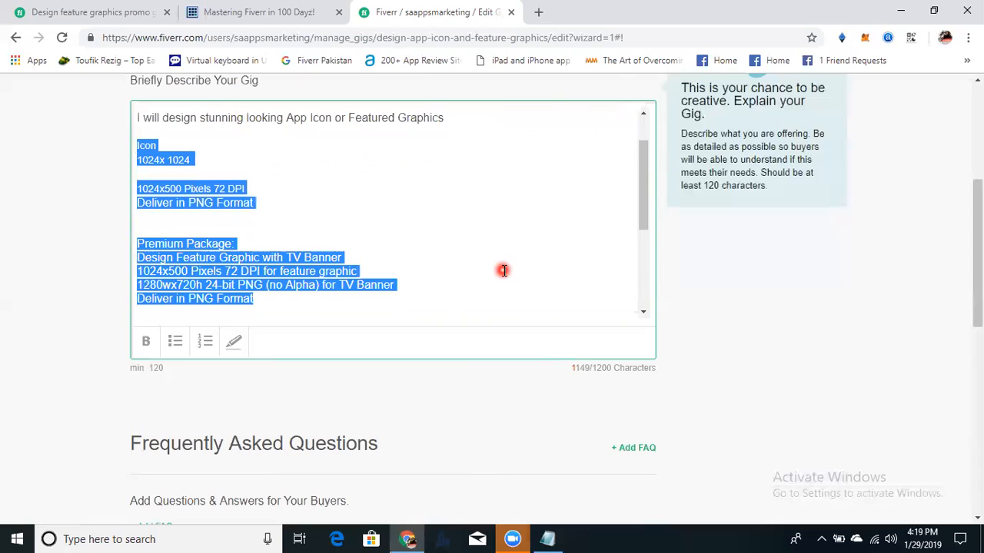
{"action": "key", "text": "BackSpace"}
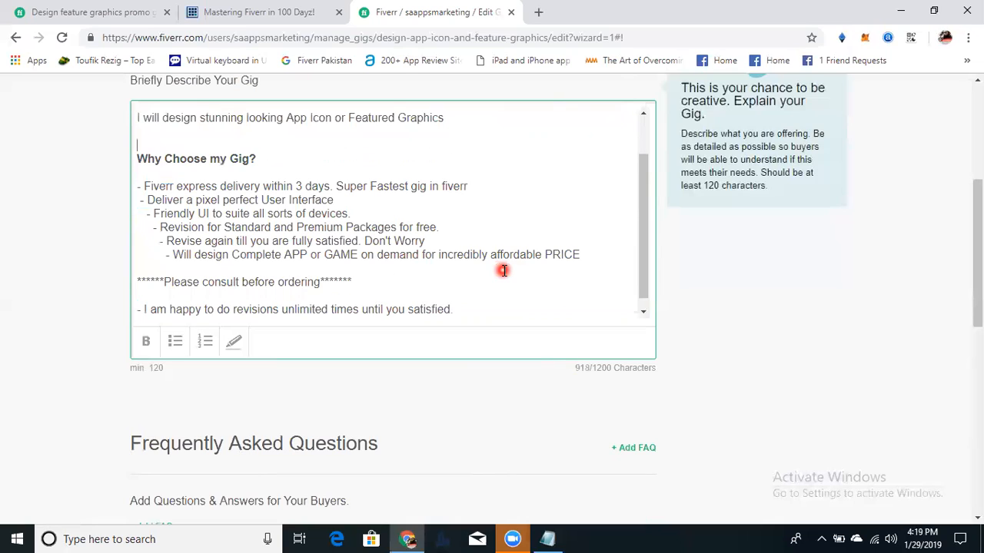
{"action": "key", "text": "Delete"}
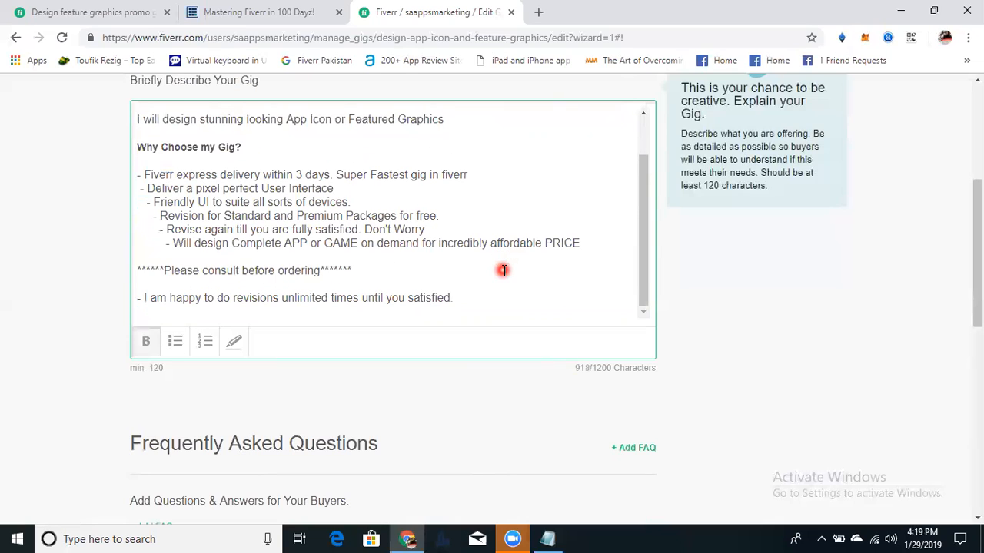
- Check the trimmed description from start to end, then save it and continue to the gig's Requirements stage
{"action": "type", "text": "The feature graphic in Google Play, like the short description, is one of the many unique features which Google Play provides app marketers. Feature graphic focuses the visitor's attention on the app's description and screenshots and is one of the best results oriented approaches."}
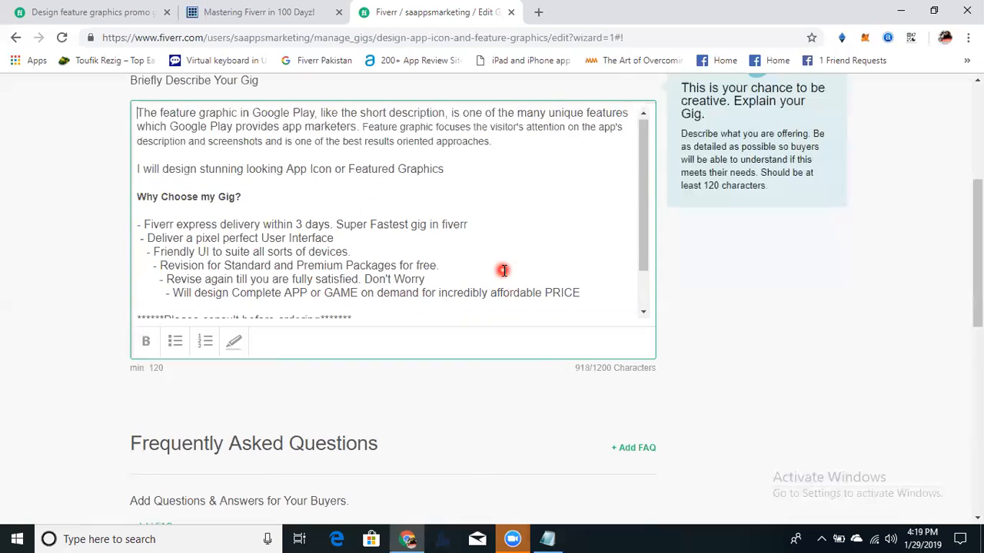
{"action": "key", "text": "ctrl+End"}
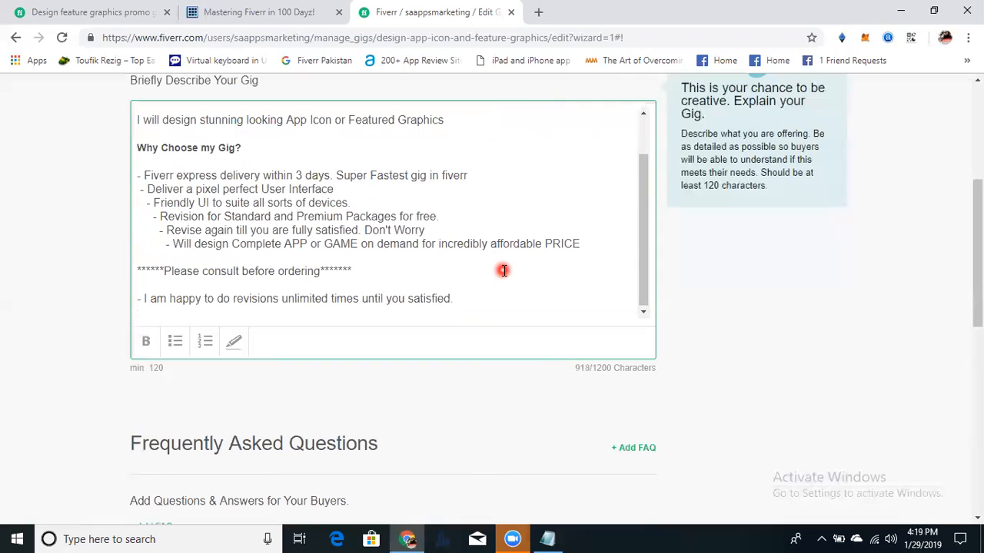
{"action": "key", "text": "Left"}
{"action": "scroll", "coordinate": [492, 307], "scroll_direction": "down", "scroll_amount": 8}
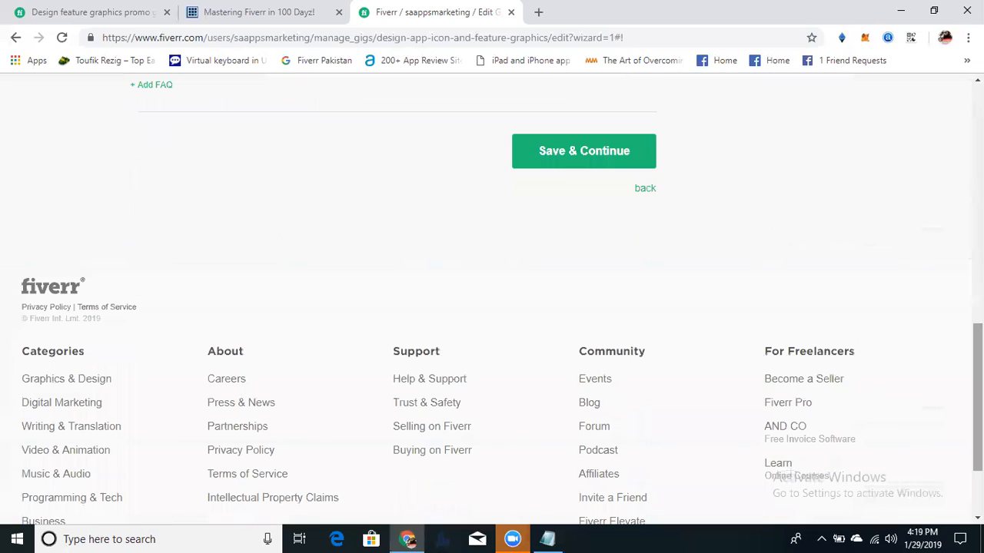
{"action": "left_click", "coordinate": [582, 146]}
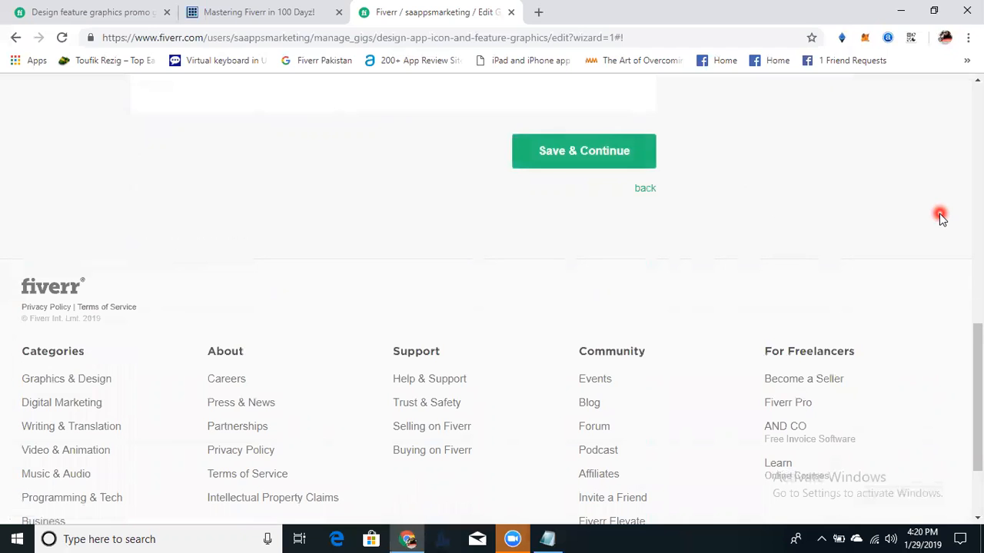
- Enter "We need the Size, Color theme or App Purpose to have an idea of App icon or featured graphics" as Requirement #1
{"action": "left_click", "coordinate": [367, 423]}
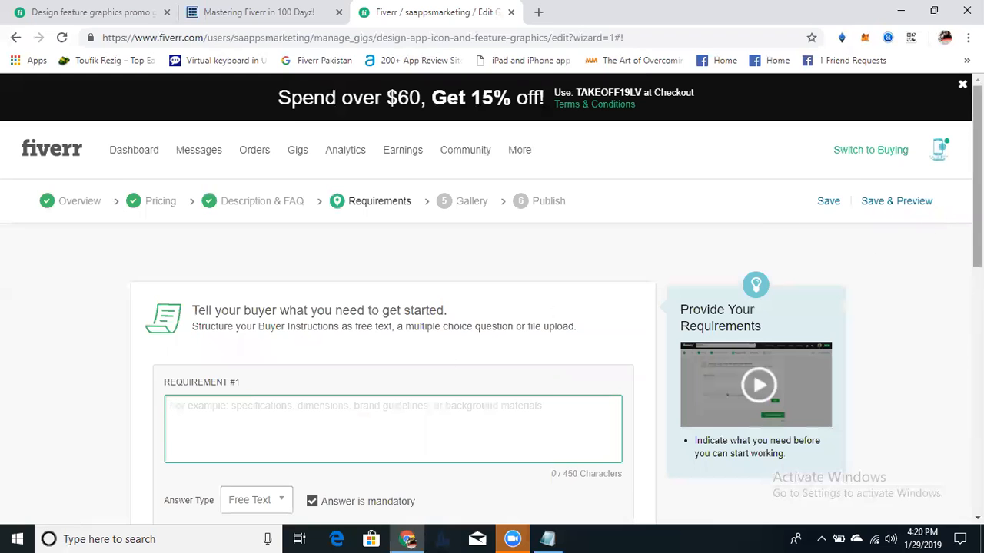
{"action": "left_click_drag", "start_coordinate": [977, 209], "coordinate": [977, 229]}
{"action": "left_click", "coordinate": [532, 353]}
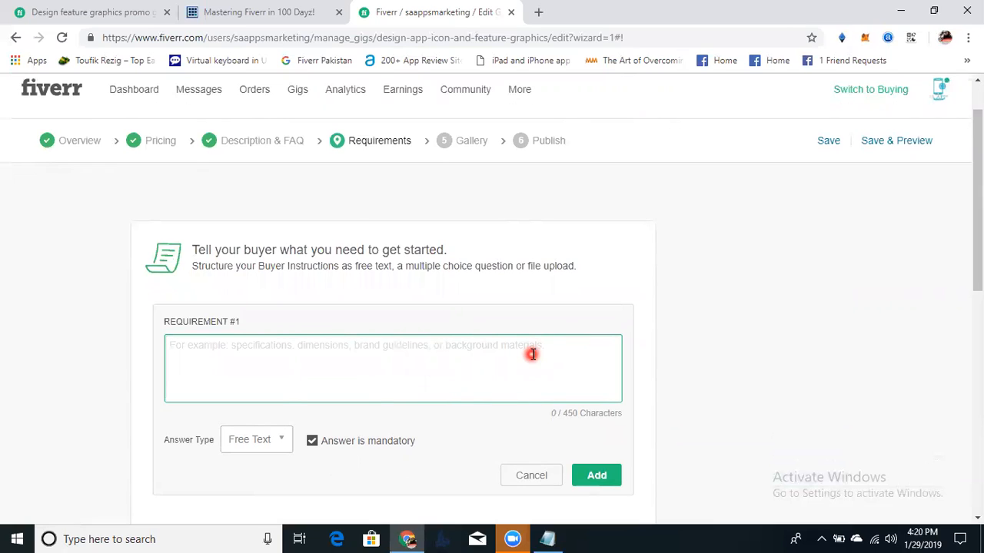
{"action": "type", "text": "We need the"}
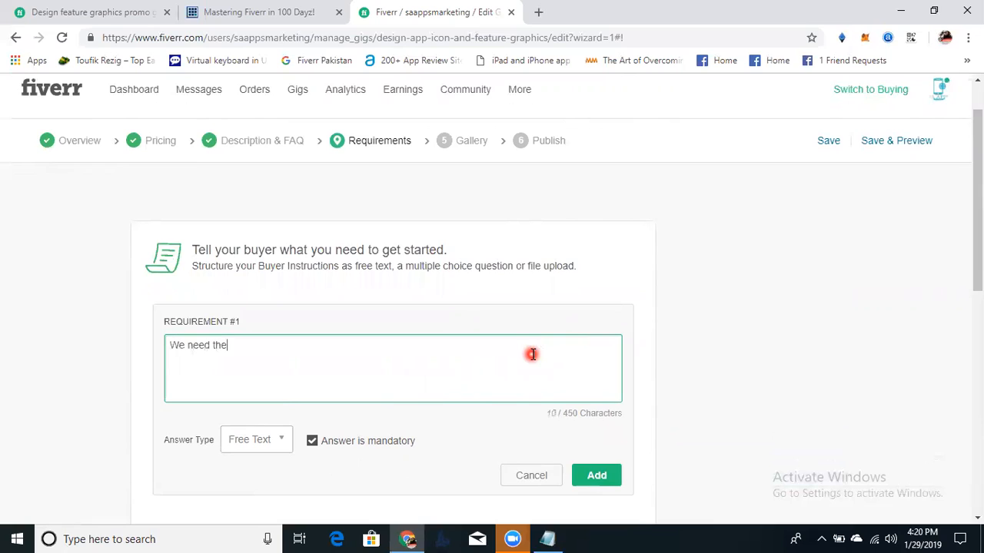
{"action": "type", "text": " Size. Color theme or App Purpose to have an idea "}
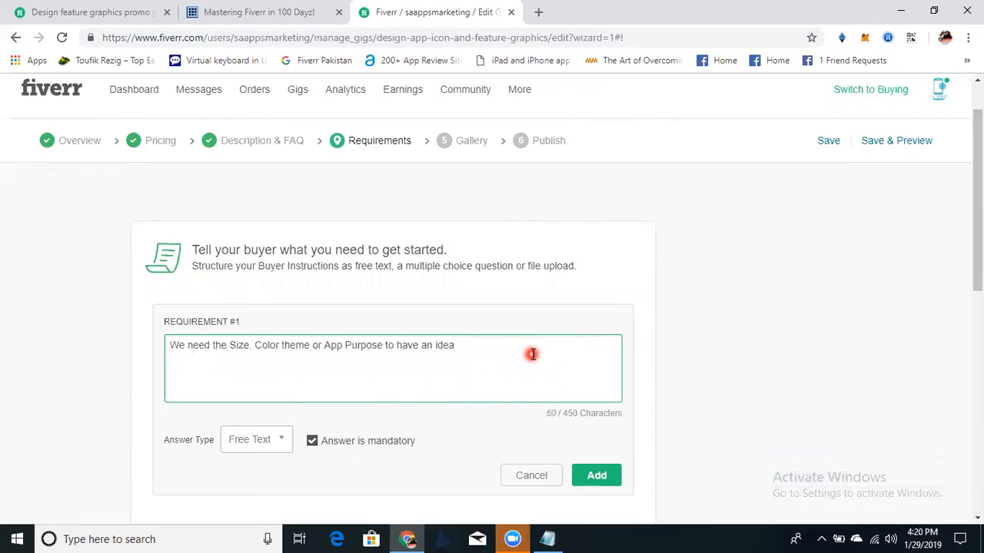
{"action": "type", "text": "of App icon or featured graphics"}
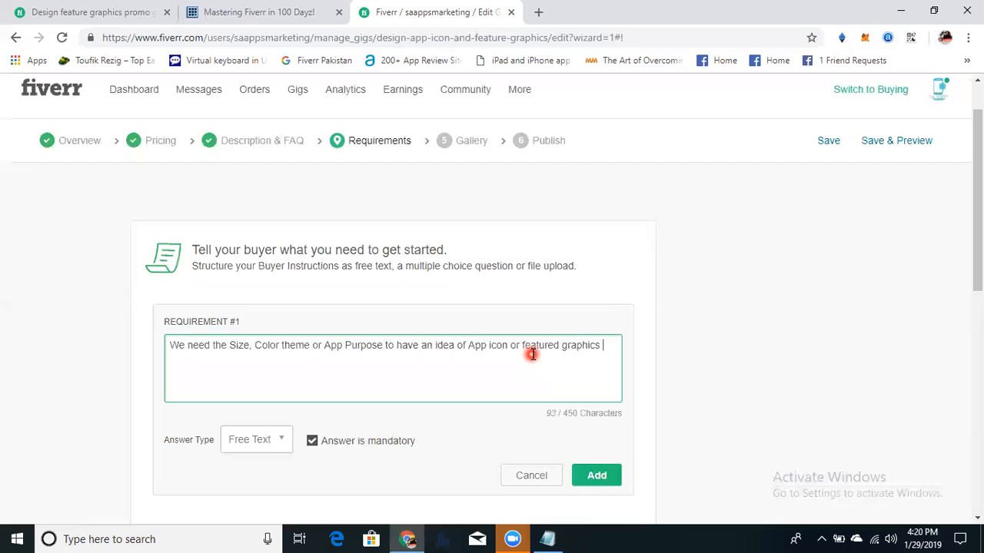
- Extend the Requirement #1 text with "if you samples you can attach them,"
{"action": "type", "text": " if you samples you c"}
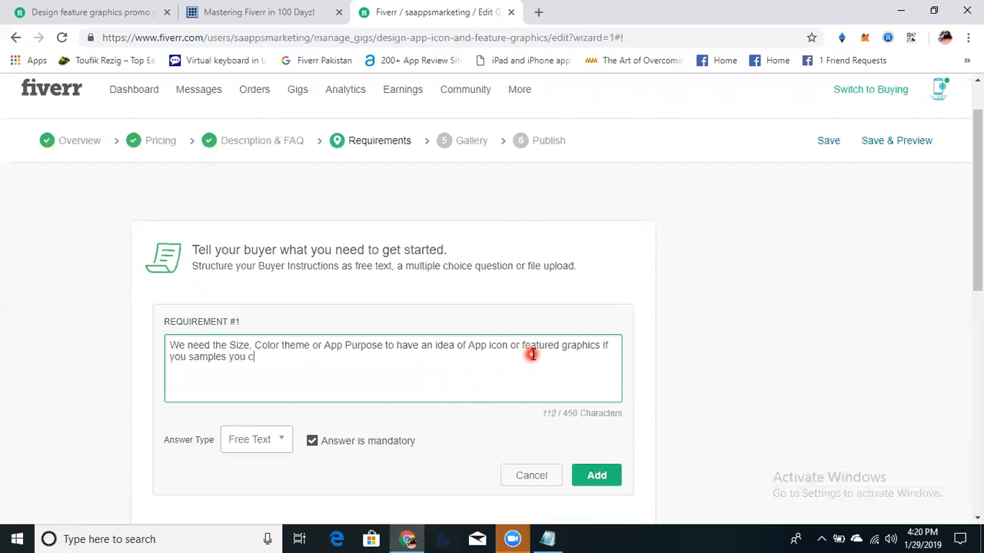
{"action": "type", "text": "an attach them"}
{"action": "type", "text": ","}
{"action": "type", "text": ","}
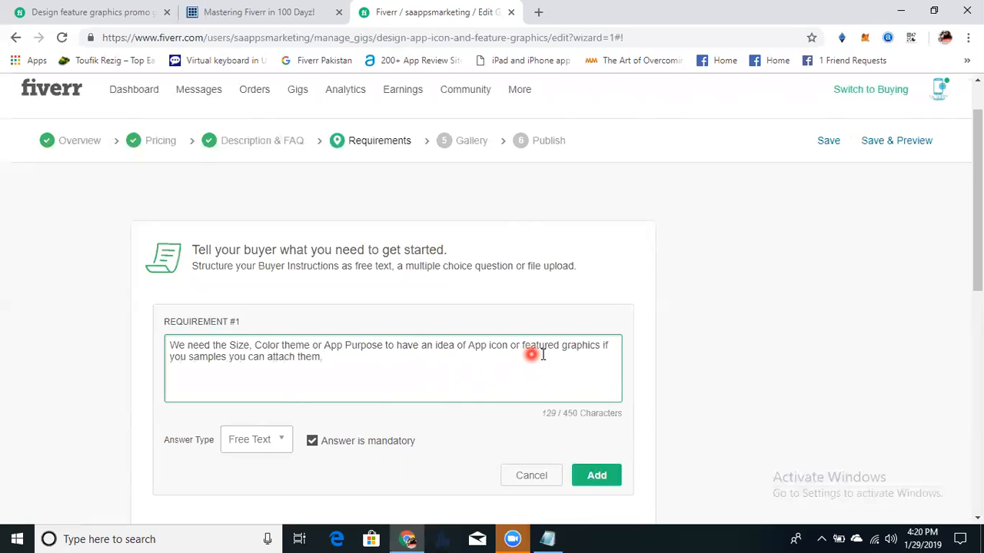
- Add Requirement #1 to the gig, then save it and continue to the Gallery stage
{"action": "left_click", "coordinate": [596, 475]}
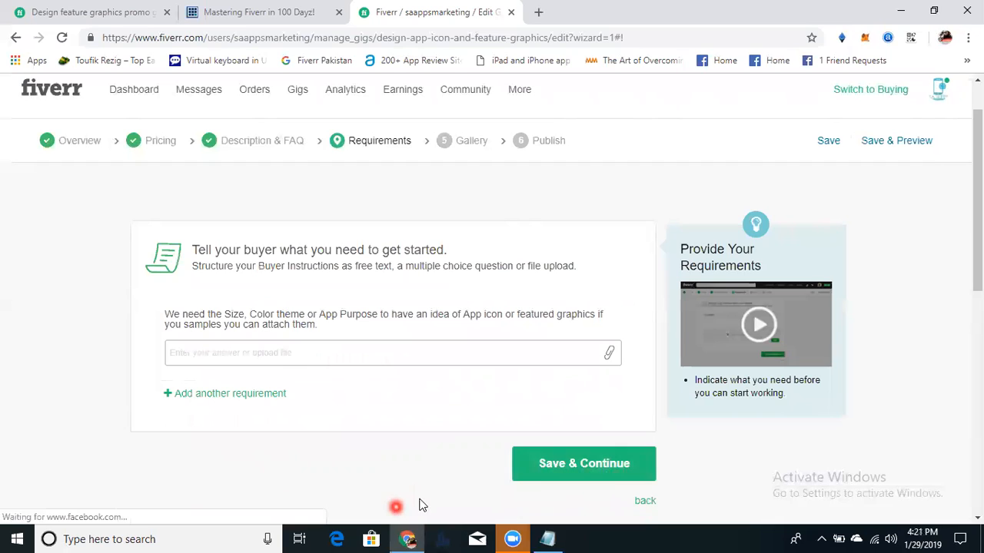
{"action": "left_click", "coordinate": [543, 475]}
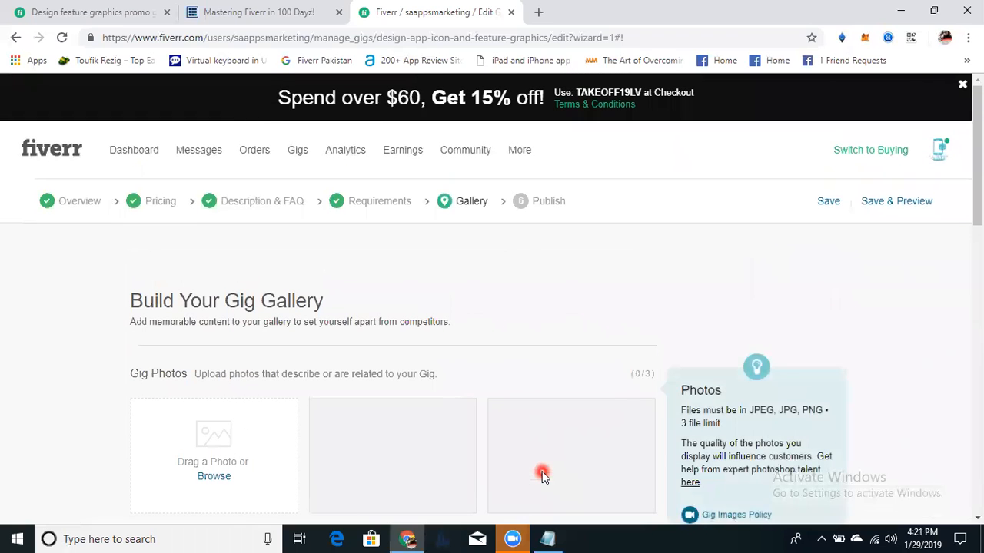
- Upload app-featured-mastring-fiverr-2 from the Downloads folder as the first gig photo
{"action": "scroll", "coordinate": [491, 308], "scroll_direction": "down", "scroll_amount": 2}
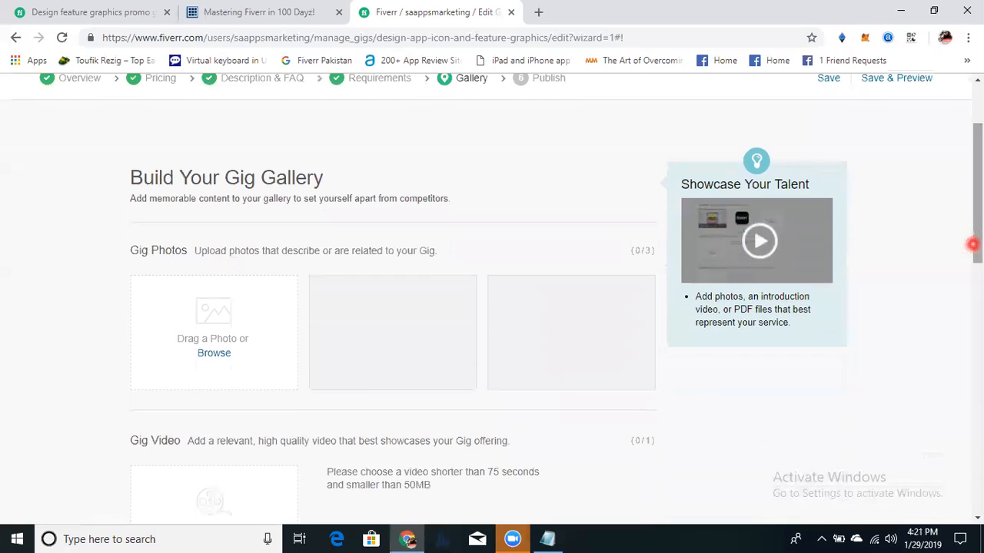
{"action": "left_click", "coordinate": [219, 355]}
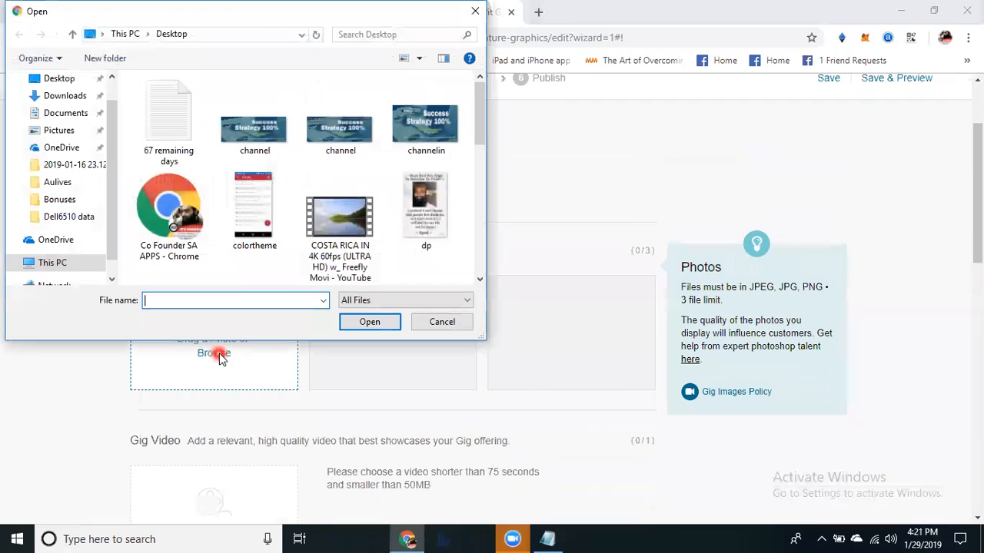
{"action": "scroll", "coordinate": [473, 211], "scroll_direction": "down", "scroll_amount": 5}
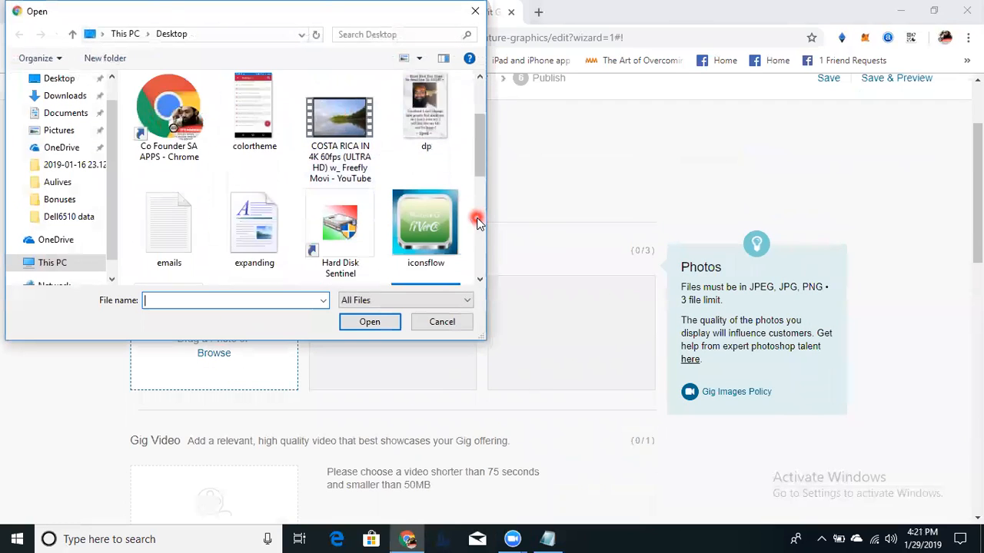
{"action": "left_click_drag", "start_coordinate": [477, 221], "coordinate": [478, 158]}
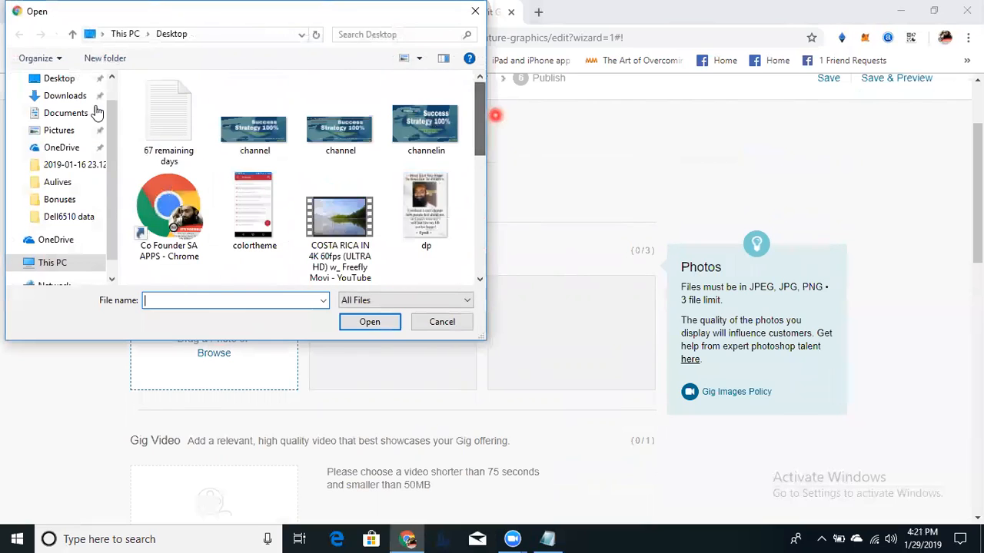
{"action": "left_click", "coordinate": [49, 79]}
{"action": "left_click", "coordinate": [81, 96]}
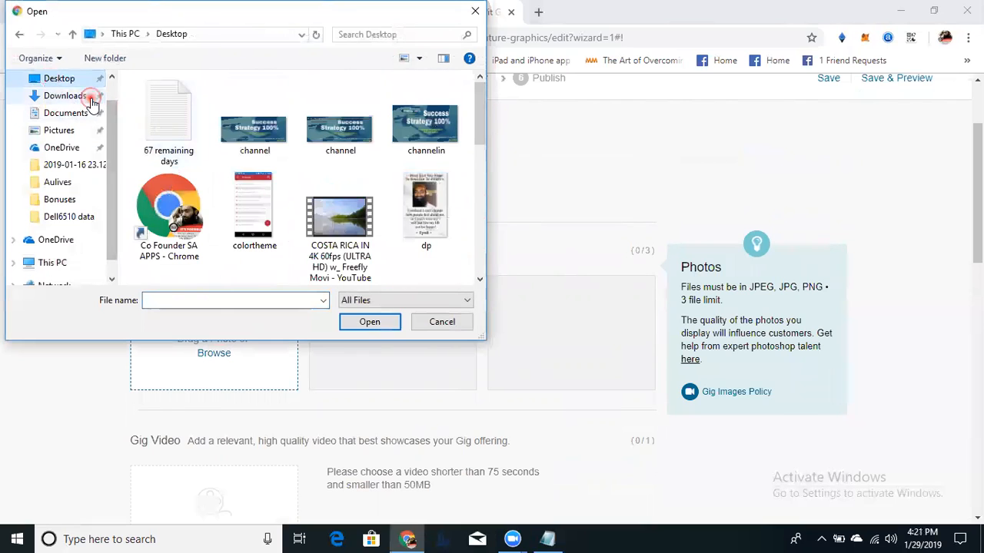
{"action": "double_click", "coordinate": [268, 233]}
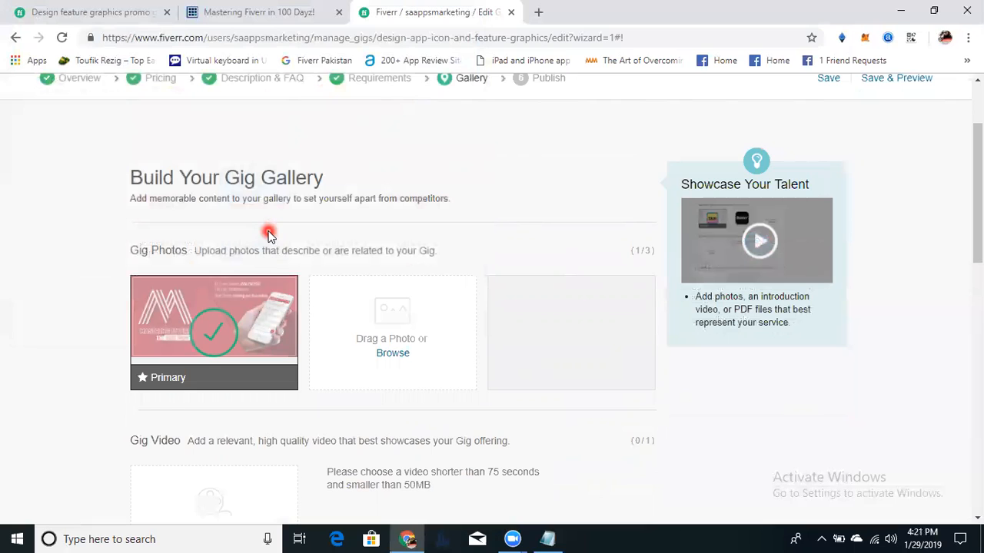
- Upload App-Screen-Shorts-1 and App-Screen-Shorts-8 from the screenshorts-mastering-fiverr folder in Downloads as the second and third gig photos
{"action": "left_click", "coordinate": [395, 355]}
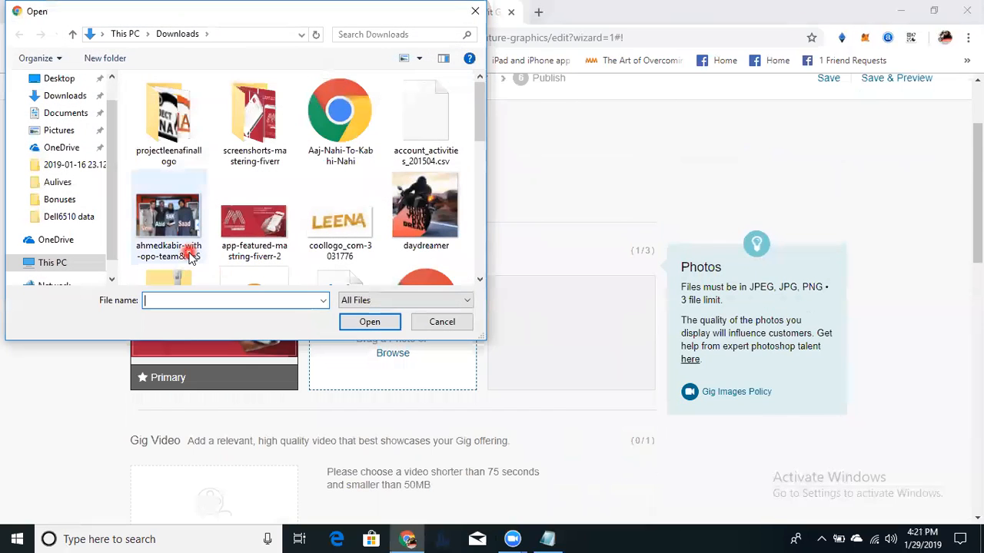
{"action": "left_click", "coordinate": [484, 217]}
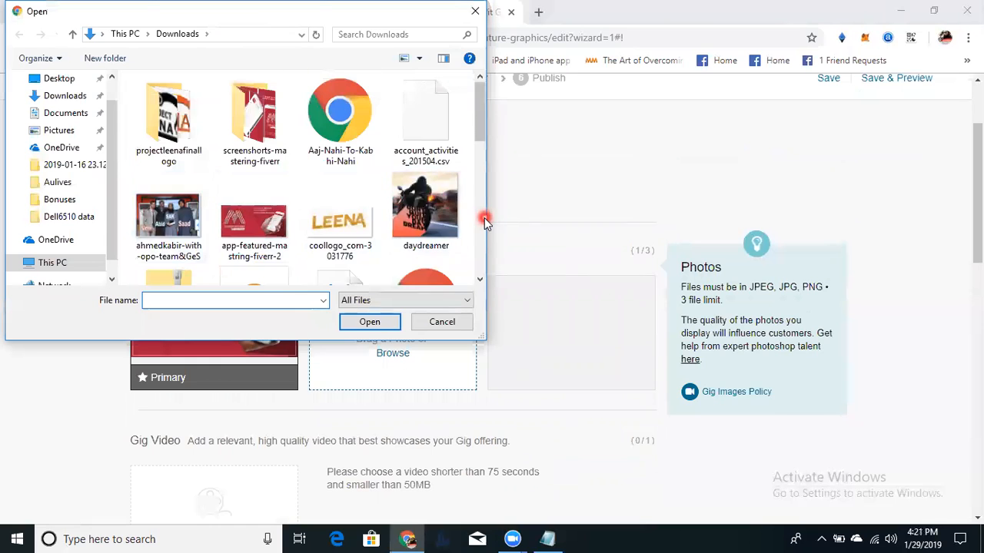
{"action": "left_click_drag", "start_coordinate": [481, 181], "coordinate": [490, 114]}
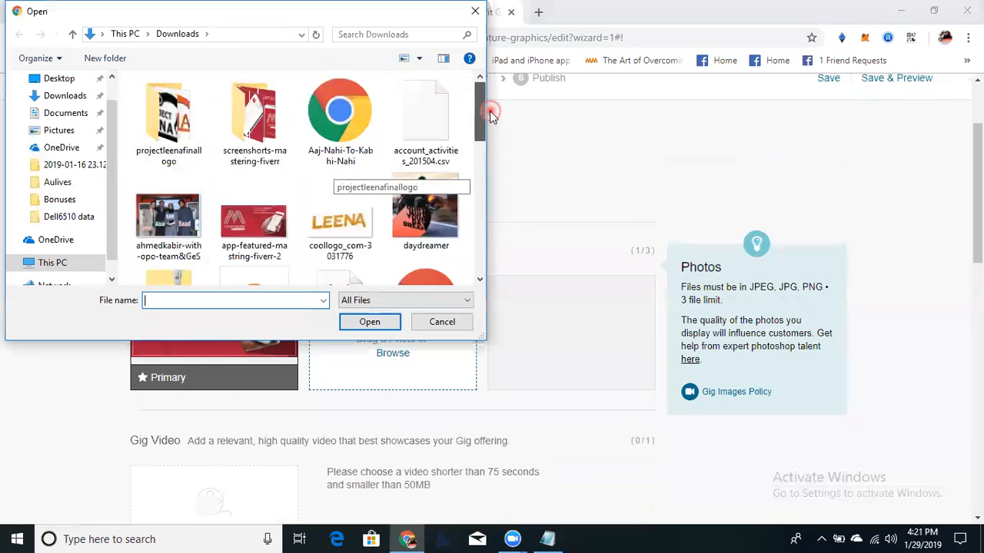
{"action": "double_click", "coordinate": [248, 159]}
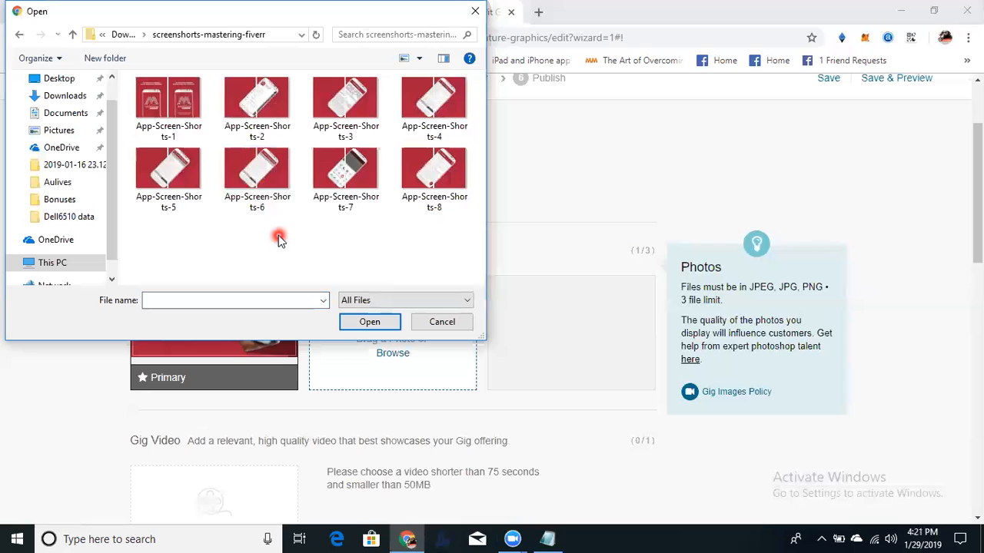
{"action": "double_click", "coordinate": [180, 123]}
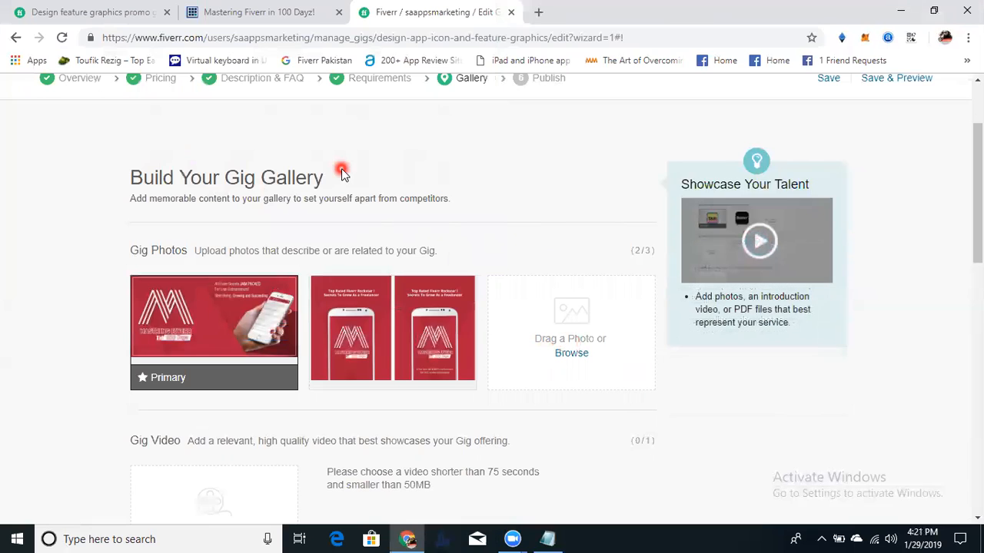
{"action": "left_click", "coordinate": [569, 354]}
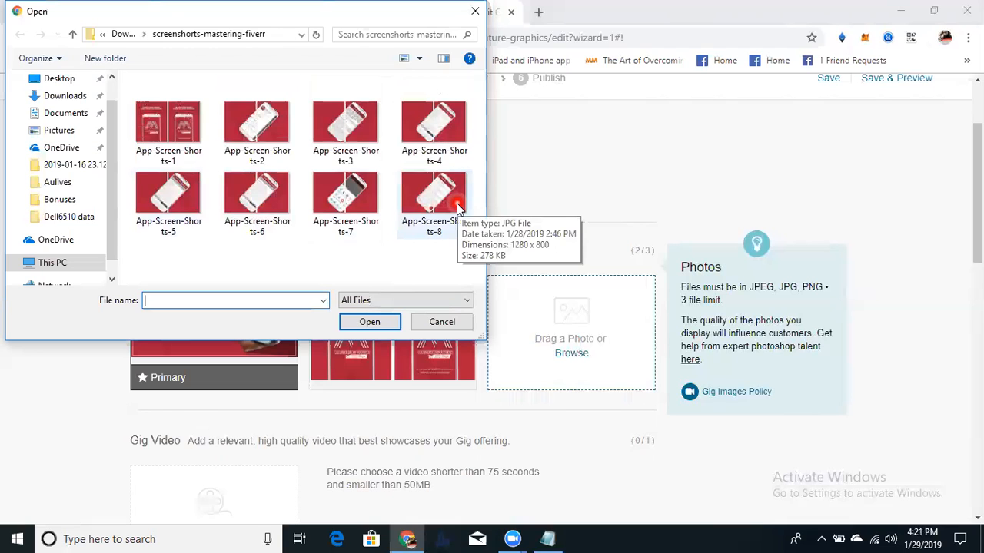
{"action": "double_click", "coordinate": [456, 206]}
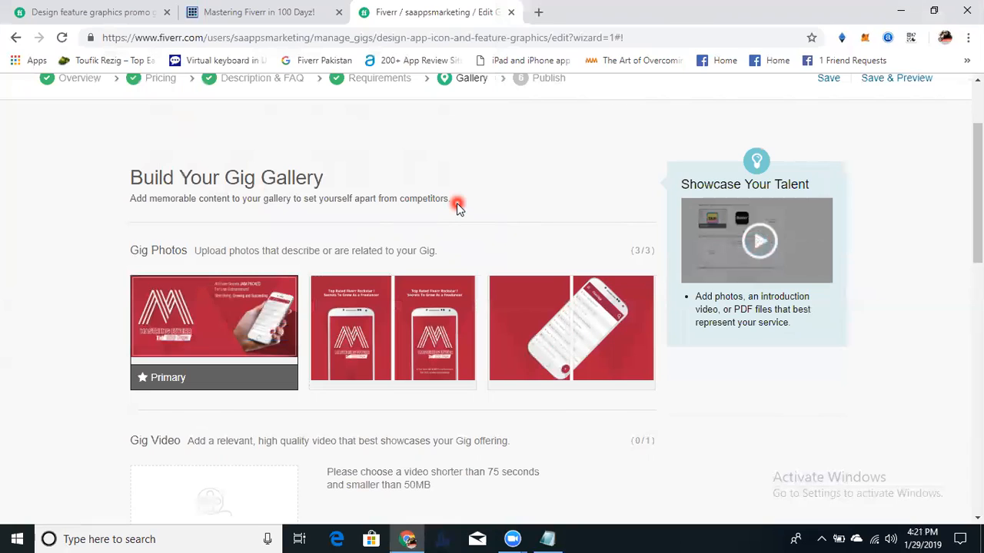
- Save the gallery without adding a video or PDF, and publish the gig
{"action": "scroll", "coordinate": [978, 192], "scroll_direction": "down", "scroll_amount": 3}
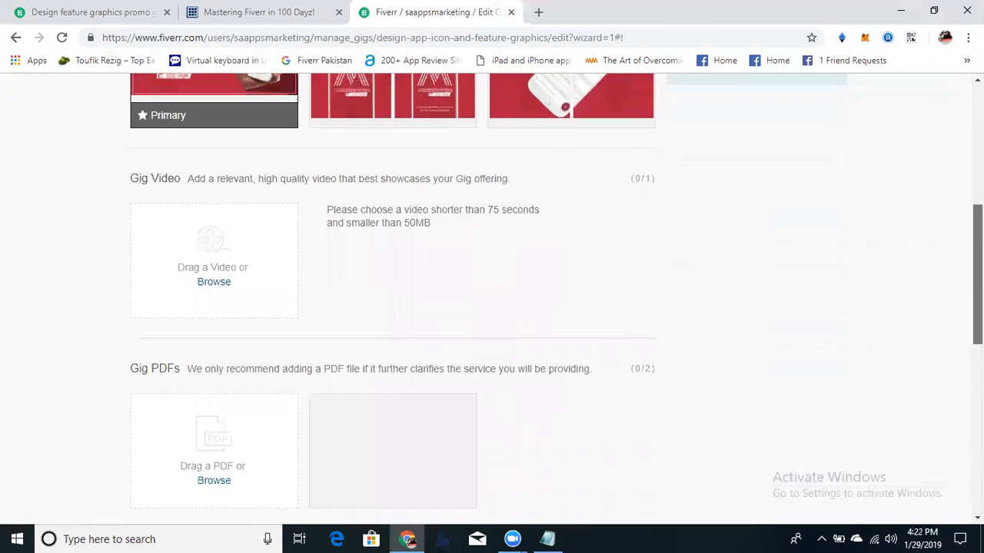
{"action": "scroll", "coordinate": [933, 345], "scroll_direction": "up", "scroll_amount": 3}
{"action": "scroll", "coordinate": [933, 345], "scroll_direction": "down", "scroll_amount": 7}
{"action": "left_click", "coordinate": [568, 215]}
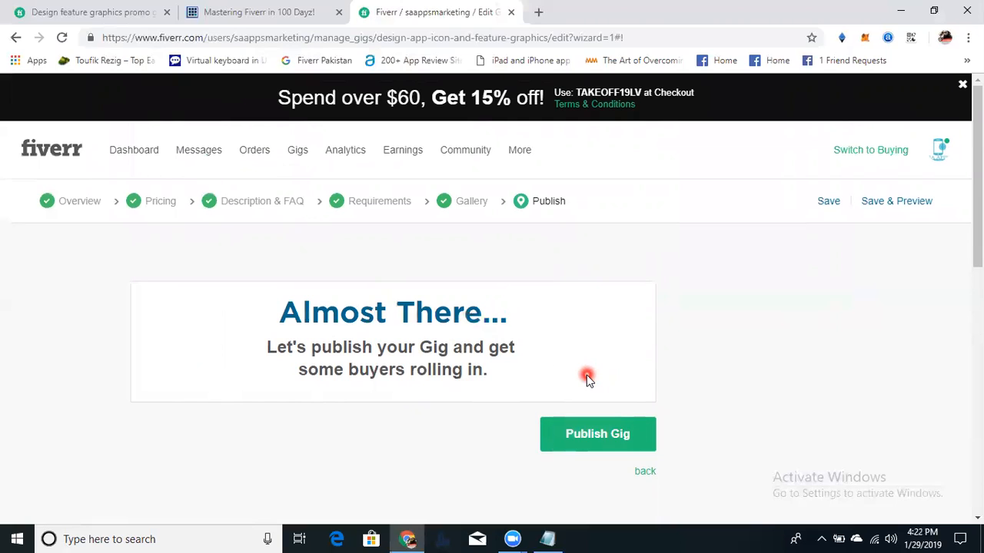
{"action": "left_click", "coordinate": [596, 445]}
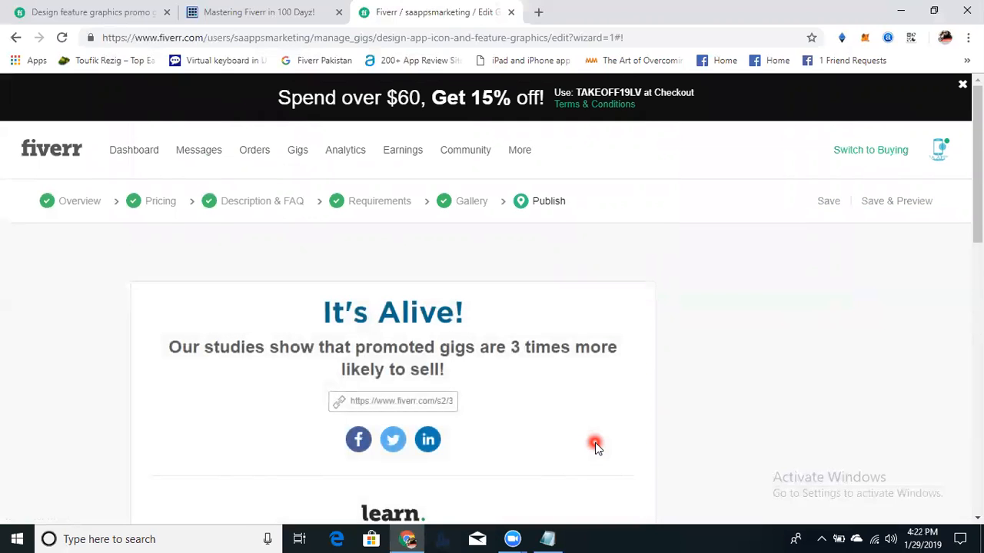
- Copy the published gig's share link and open it in the current browser tab
{"action": "left_click_drag", "start_coordinate": [976, 192], "coordinate": [977, 227]}
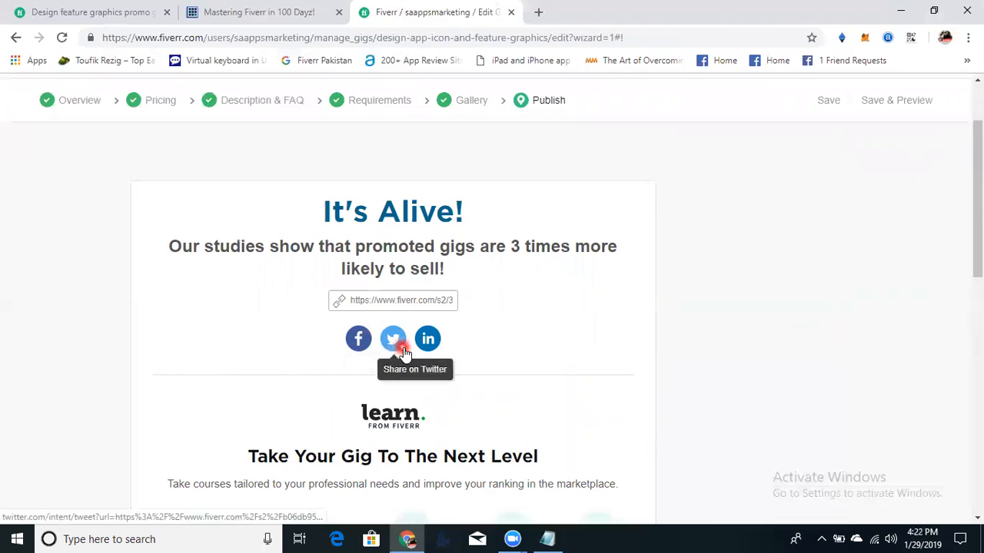
{"action": "left_click_drag", "start_coordinate": [977, 208], "coordinate": [977, 236]}
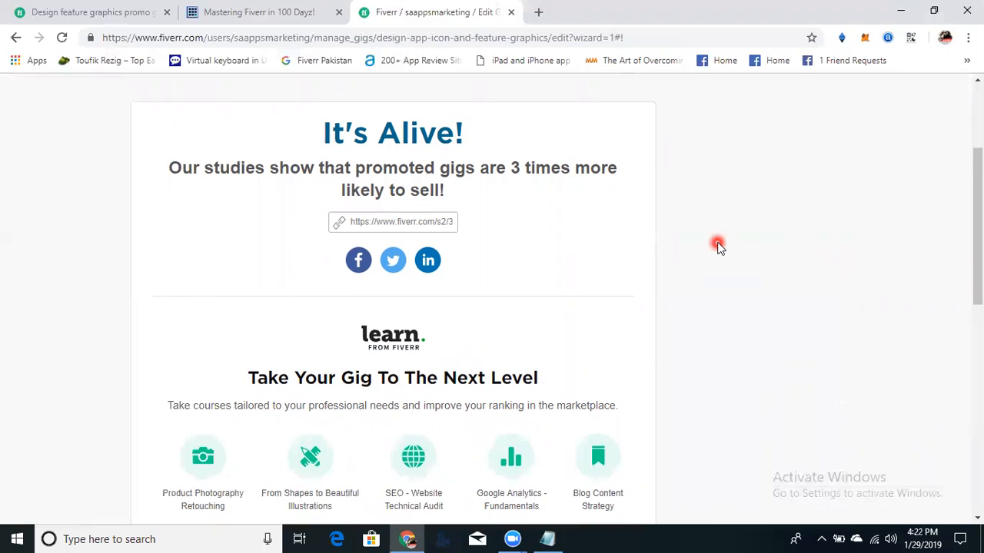
{"action": "left_click_drag", "start_coordinate": [978, 216], "coordinate": [975, 275]}
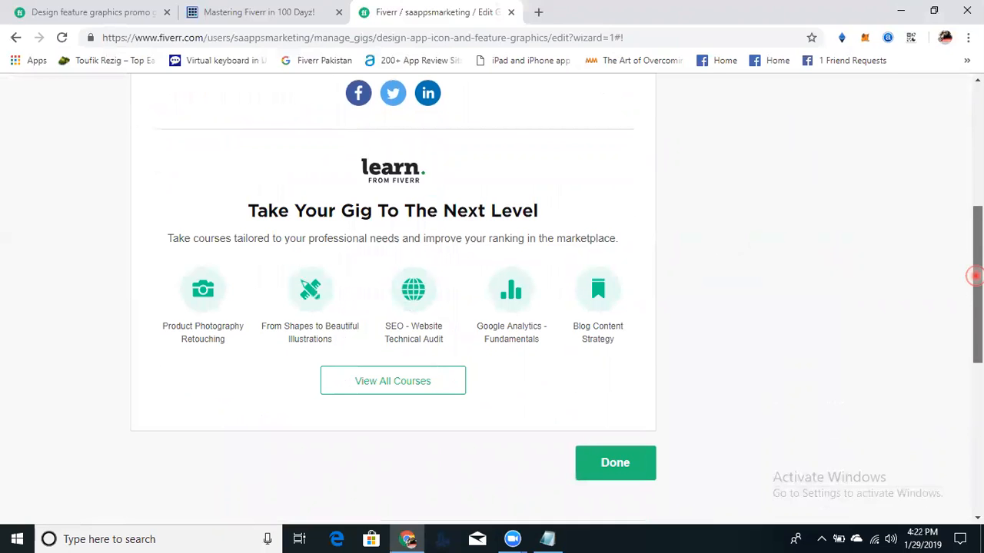
{"action": "left_click_drag", "start_coordinate": [974, 275], "coordinate": [973, 268]}
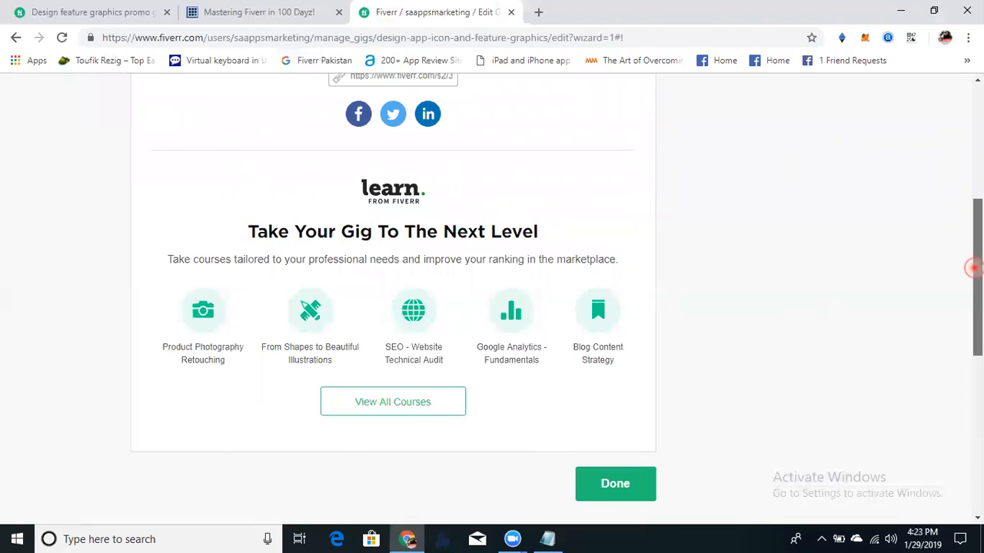
{"action": "left_click_drag", "start_coordinate": [972, 267], "coordinate": [976, 195]}
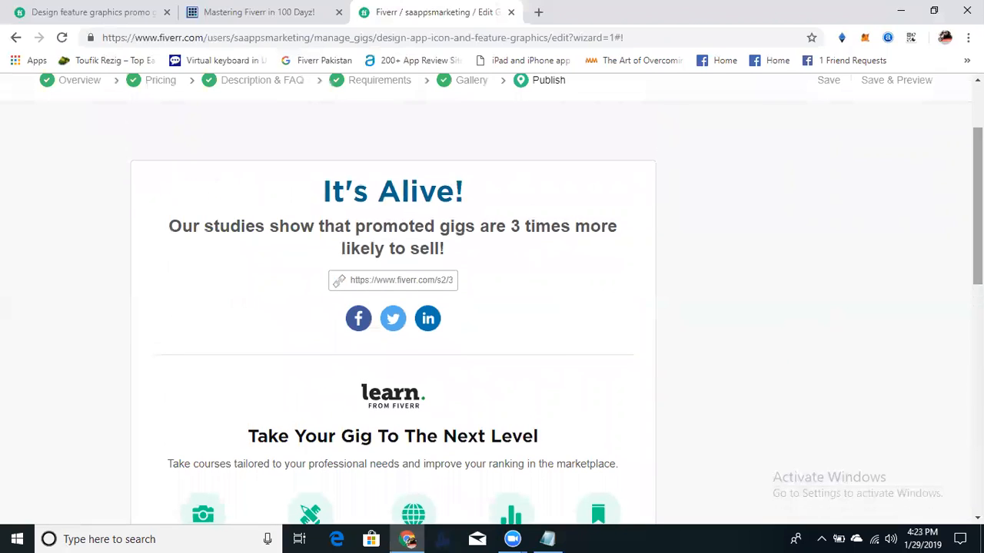
{"action": "left_click", "coordinate": [410, 282]}
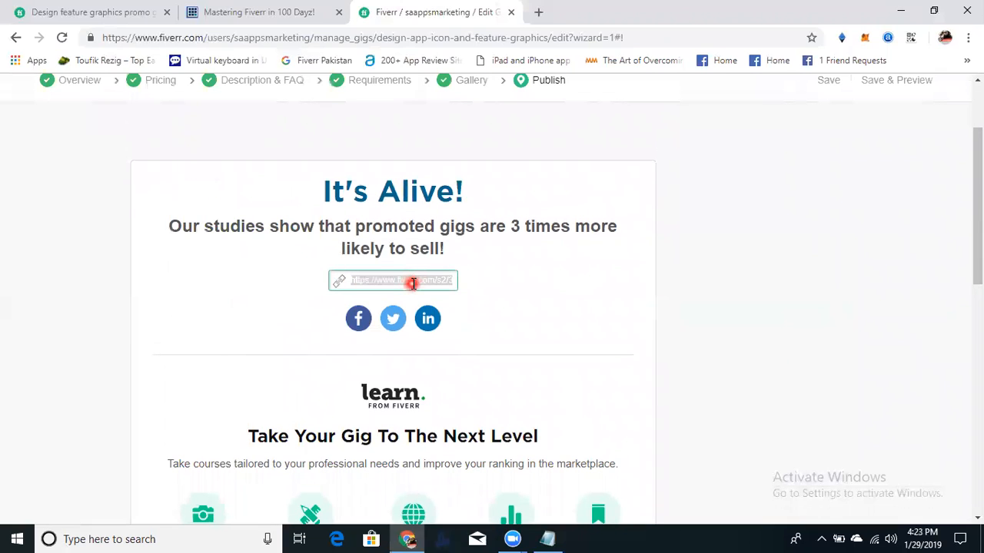
{"action": "triple_click", "coordinate": [247, 37]}
{"action": "triple_click", "coordinate": [246, 37]}
{"action": "double_click", "coordinate": [246, 37]}
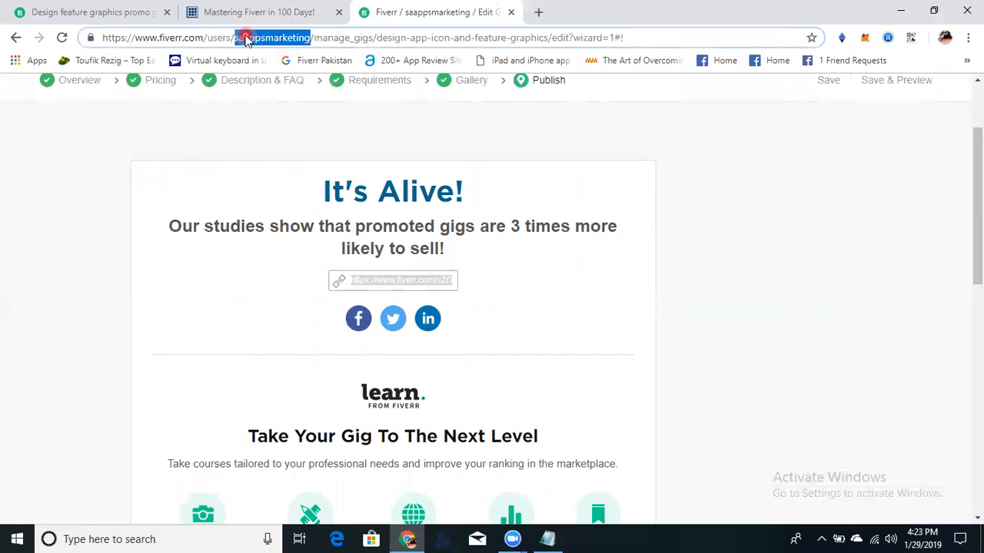
{"action": "triple_click", "coordinate": [246, 37]}
{"action": "key", "text": "ctrl+v"}
{"action": "key", "text": "Return"}
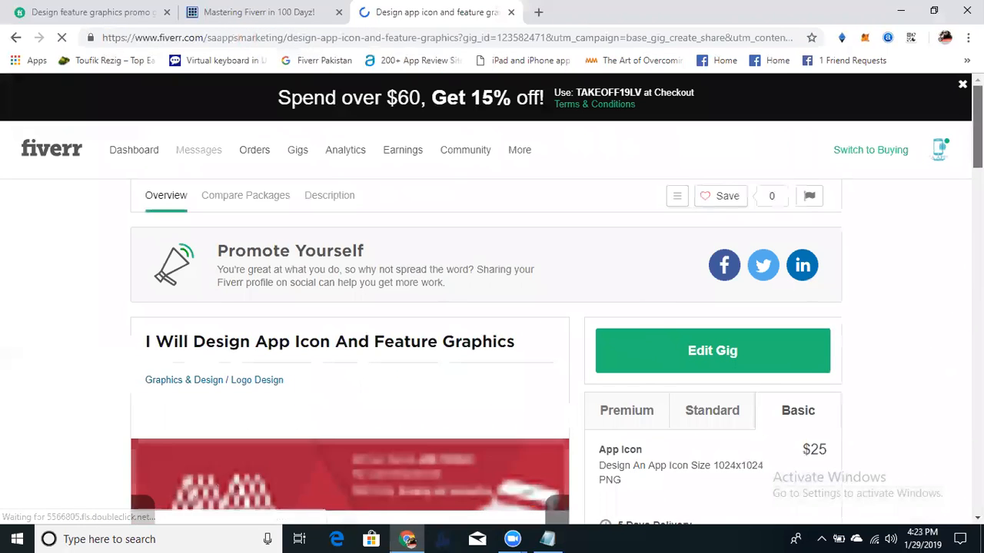
- Look through the published gig page, checking its photos, package comparison, description and tags
{"action": "scroll", "coordinate": [319, 120], "scroll_direction": "down", "scroll_amount": 2}
{"action": "scroll", "coordinate": [965, 191], "scroll_direction": "down", "scroll_amount": 3}
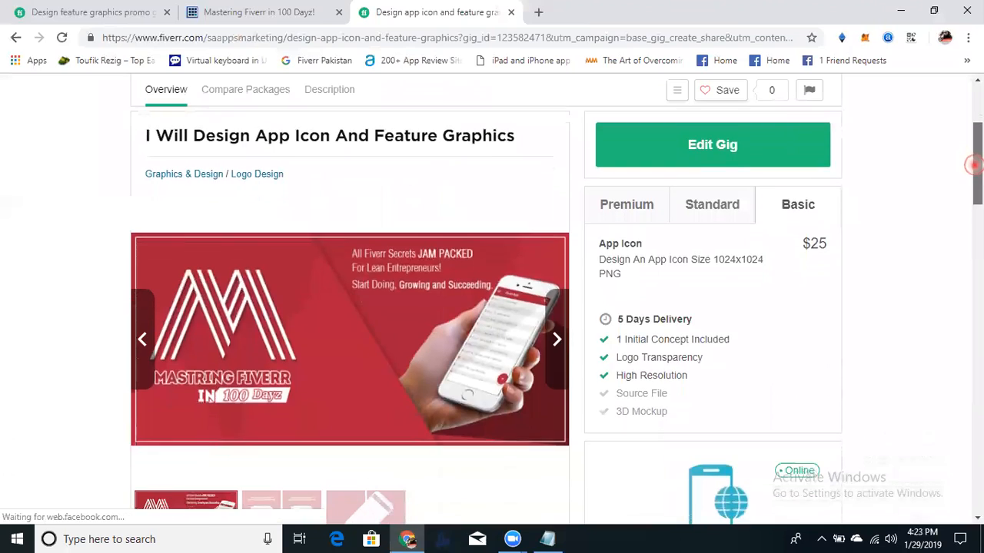
{"action": "scroll", "coordinate": [965, 191], "scroll_direction": "down", "scroll_amount": 4}
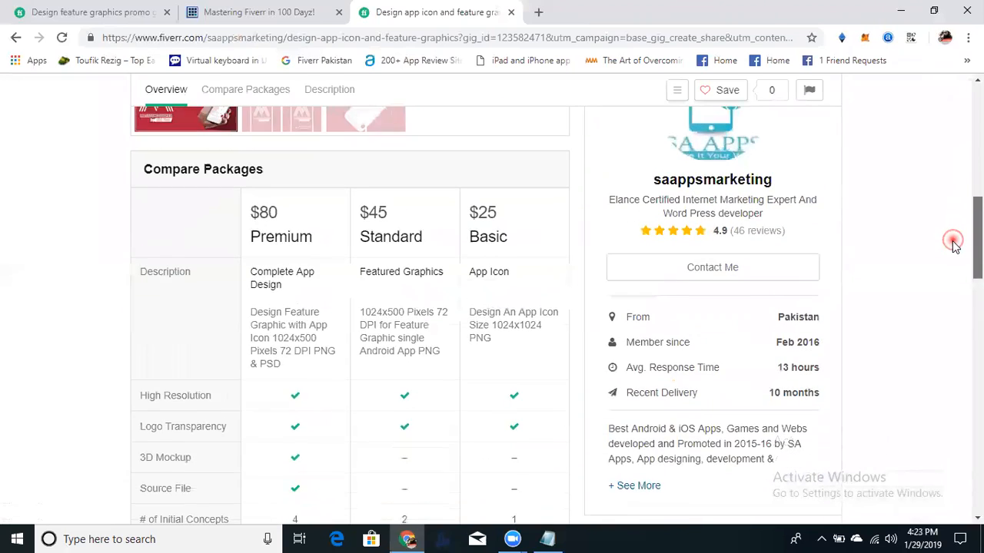
{"action": "scroll", "coordinate": [952, 255], "scroll_direction": "down", "scroll_amount": 7}
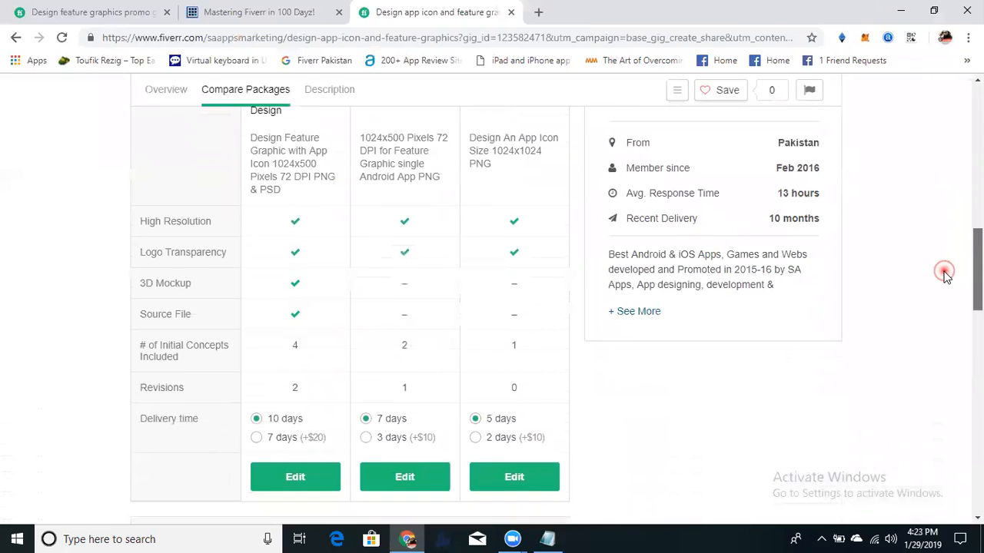
{"action": "scroll", "coordinate": [914, 353], "scroll_direction": "down", "scroll_amount": 3}
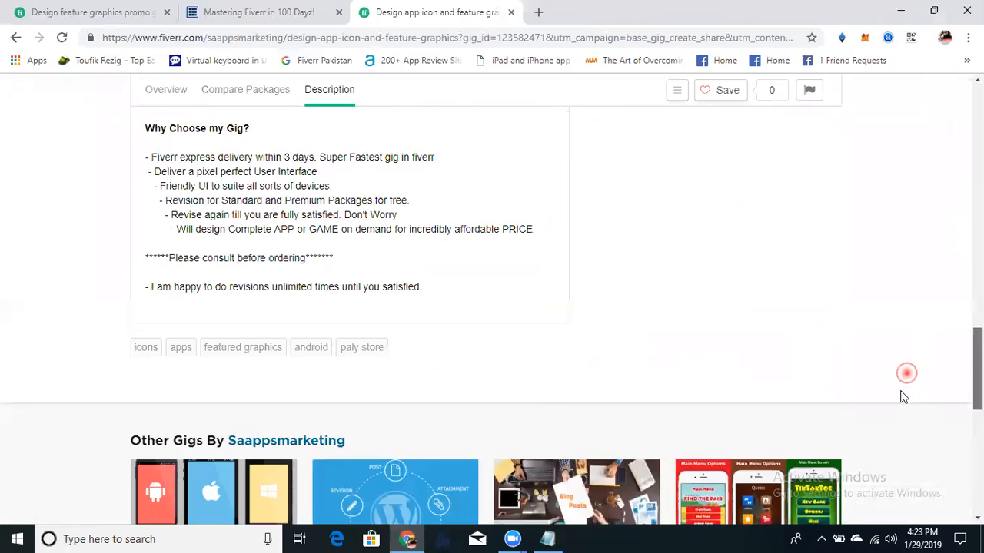
{"action": "scroll", "coordinate": [919, 340], "scroll_direction": "up", "scroll_amount": 10}
{"action": "scroll", "coordinate": [957, 230], "scroll_direction": "up", "scroll_amount": 4}
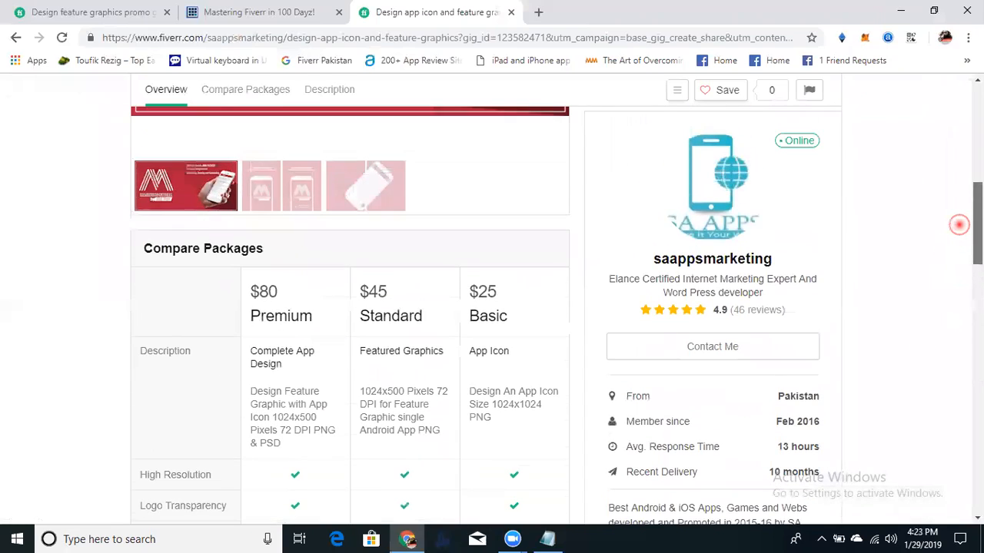
{"action": "left_click_drag", "start_coordinate": [974, 187], "coordinate": [972, 109]}
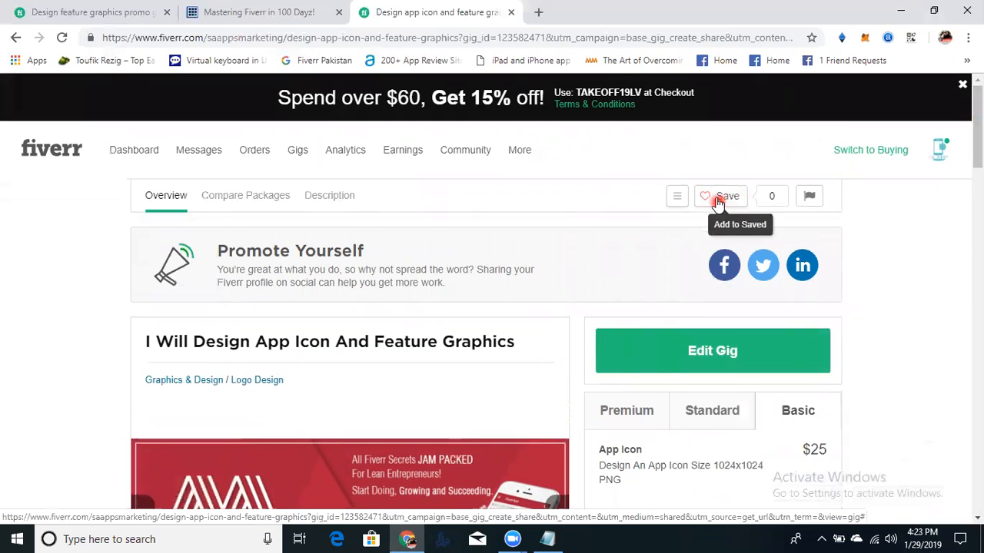
- Jump to the gig page's Compare Packages and Description sections, returning to the page start after each
{"action": "left_click", "coordinate": [256, 194]}
{"action": "left_click_drag", "start_coordinate": [977, 248], "coordinate": [976, 176]}
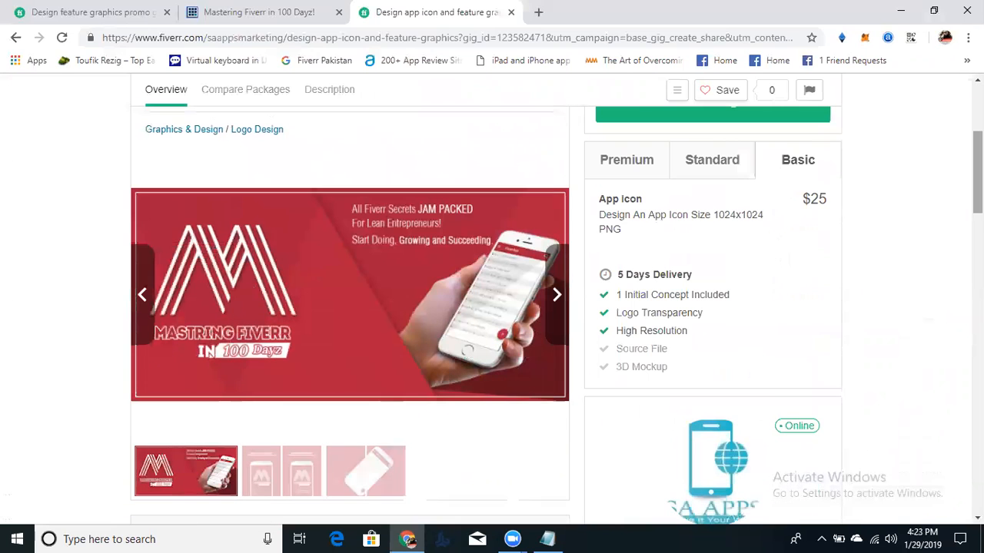
{"action": "scroll", "coordinate": [318, 211], "scroll_direction": "up", "scroll_amount": 3}
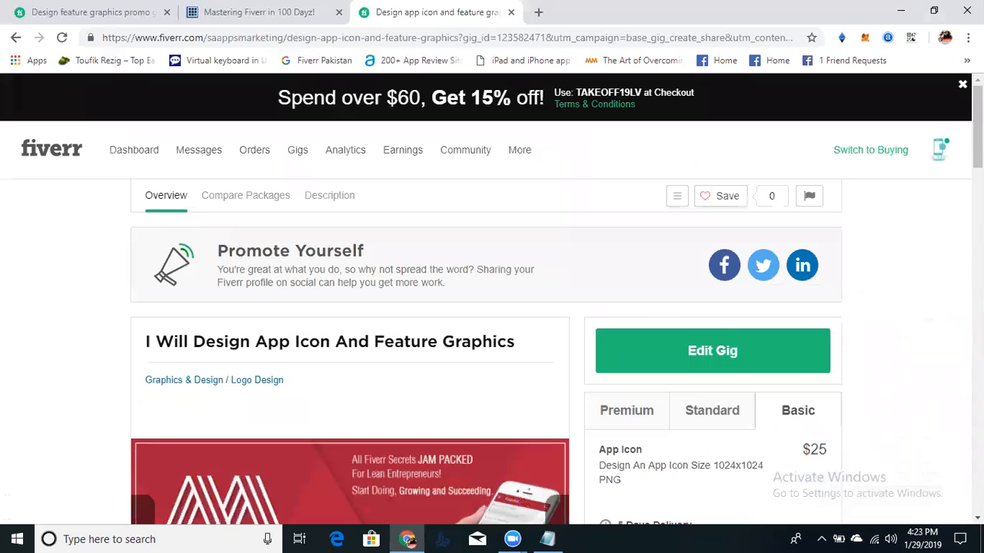
{"action": "left_click", "coordinate": [329, 201]}
{"action": "scroll", "coordinate": [883, 200], "scroll_direction": "up", "scroll_amount": 10}
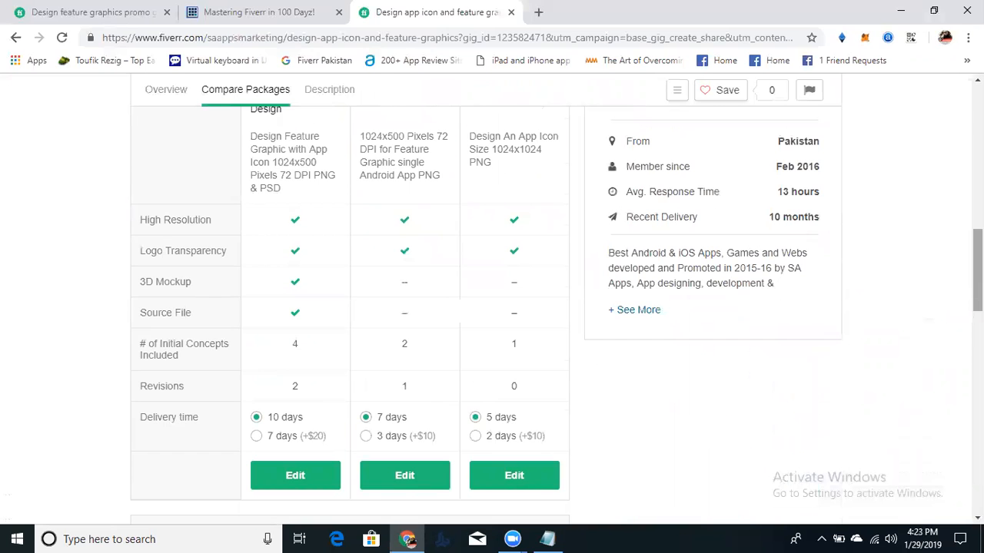
{"action": "scroll", "coordinate": [492, 299], "scroll_direction": "up", "scroll_amount": 4}
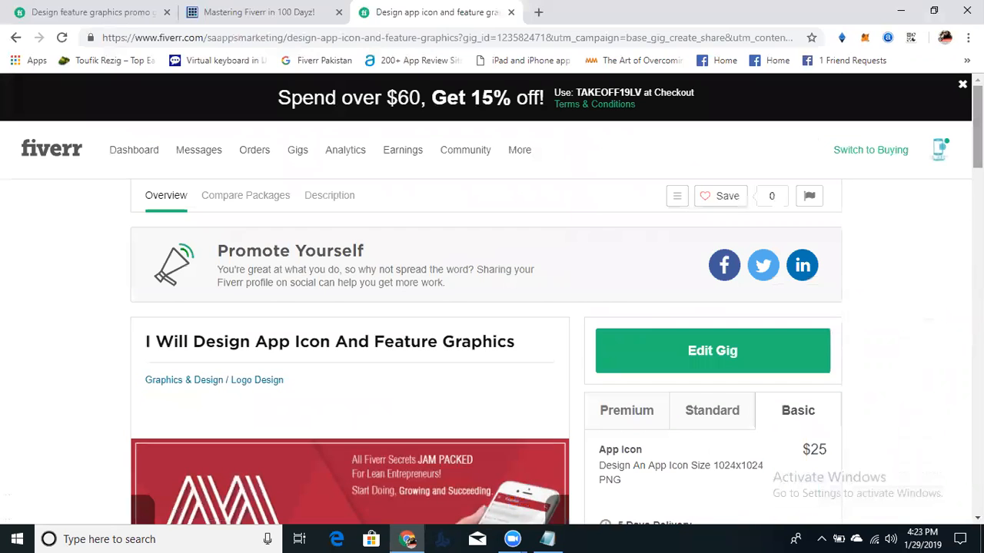